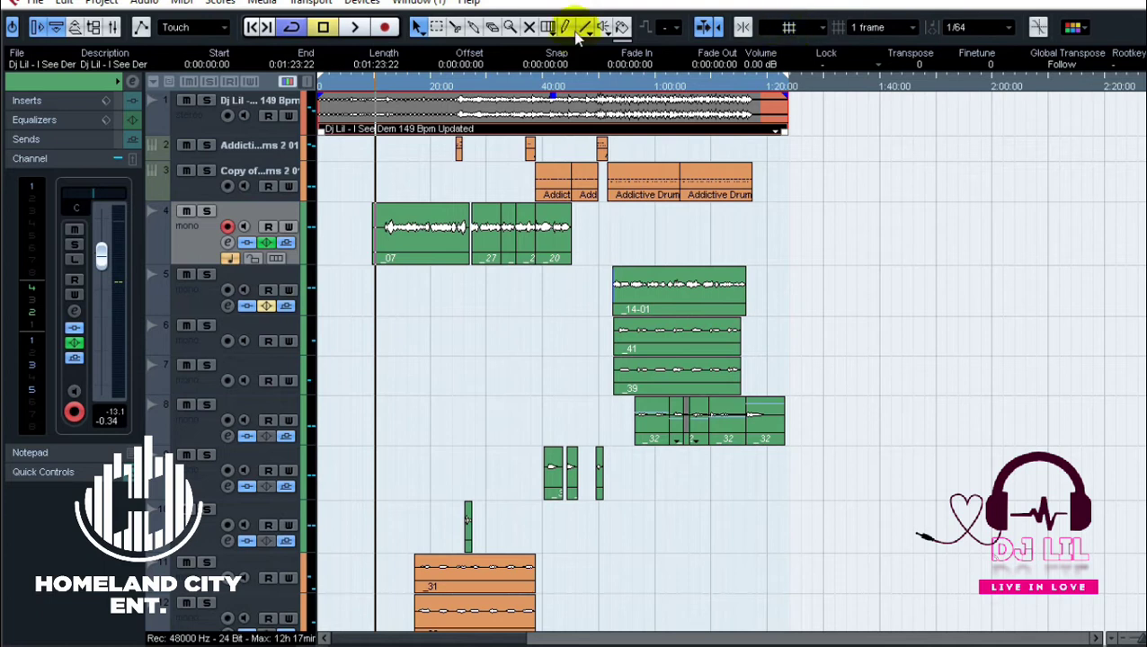
- Play back the full mix from about the 10-second mark and stop after listening
click(381, 89)
key(space)
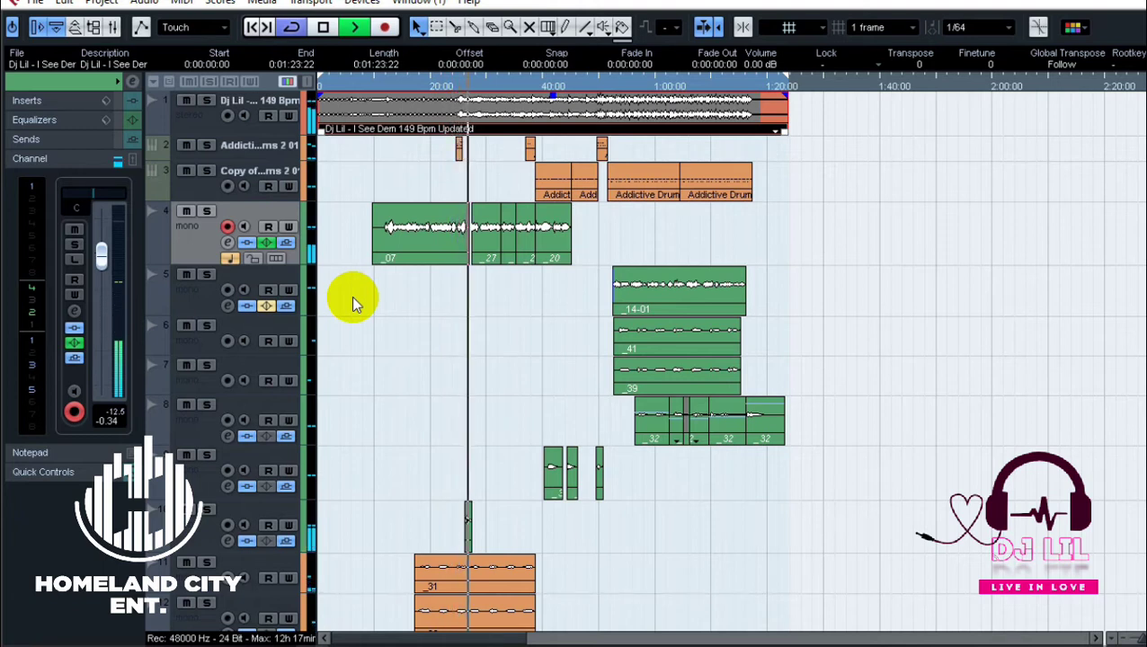
key(space)
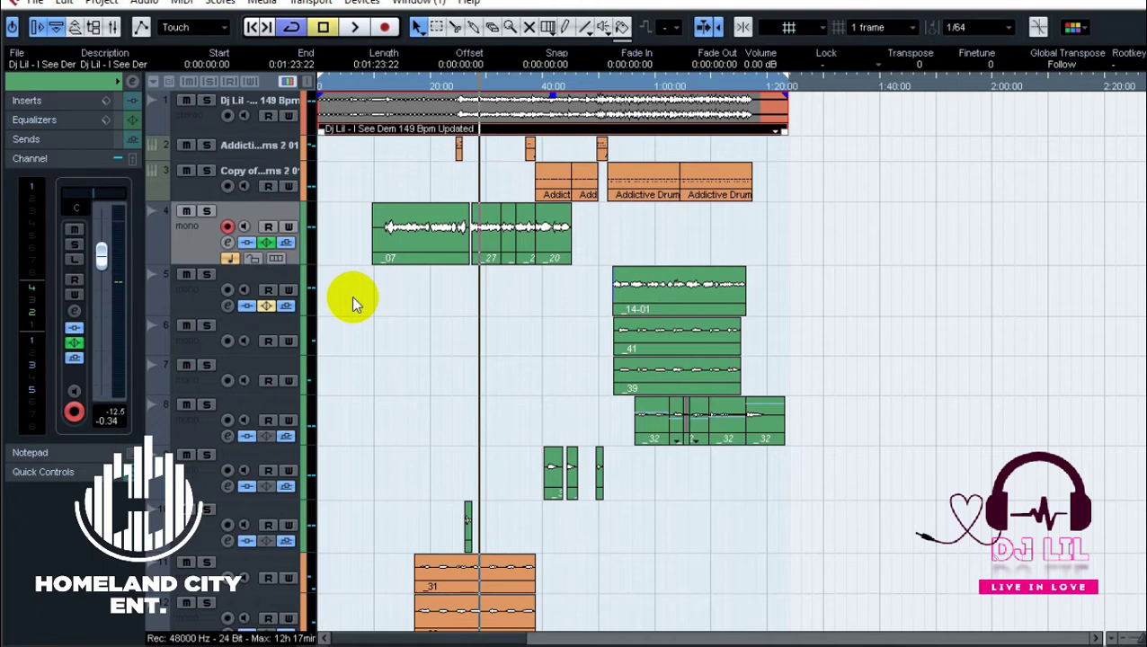
- Solo the vocal on track 4 and audition it from about the 10-second mark
click(381, 94)
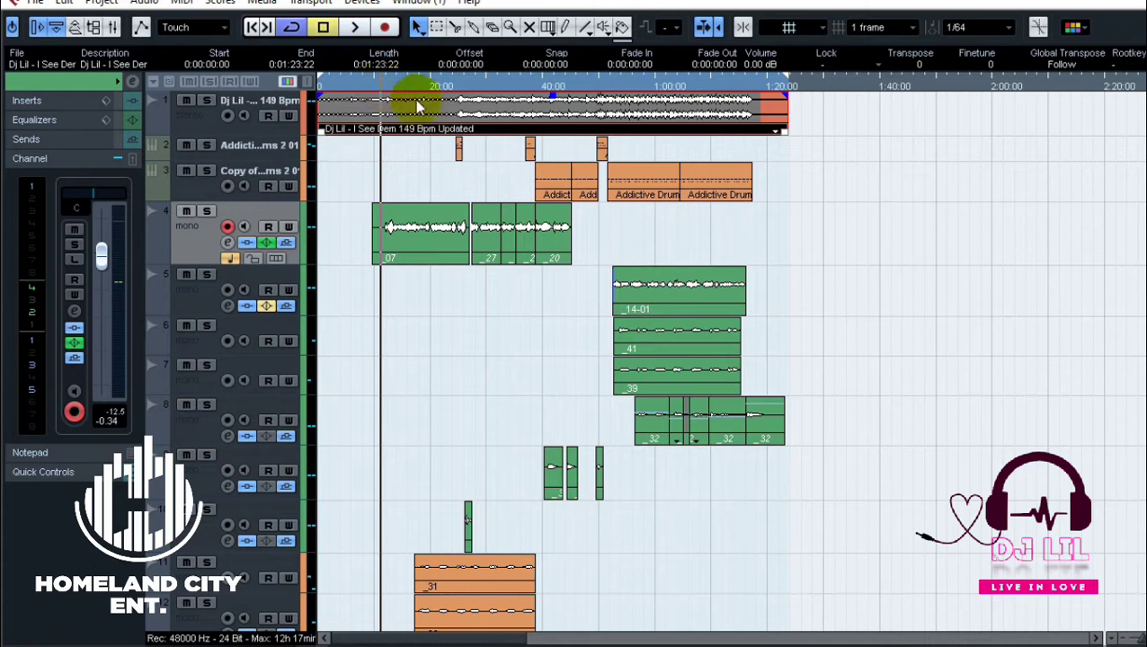
click(207, 211)
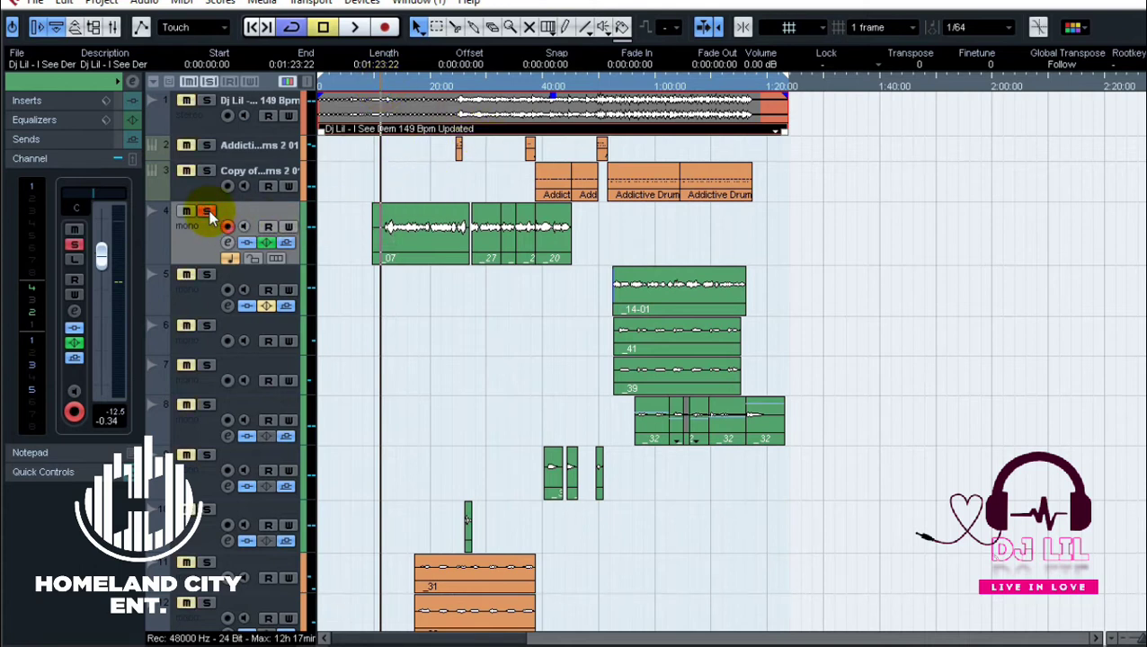
key(space)
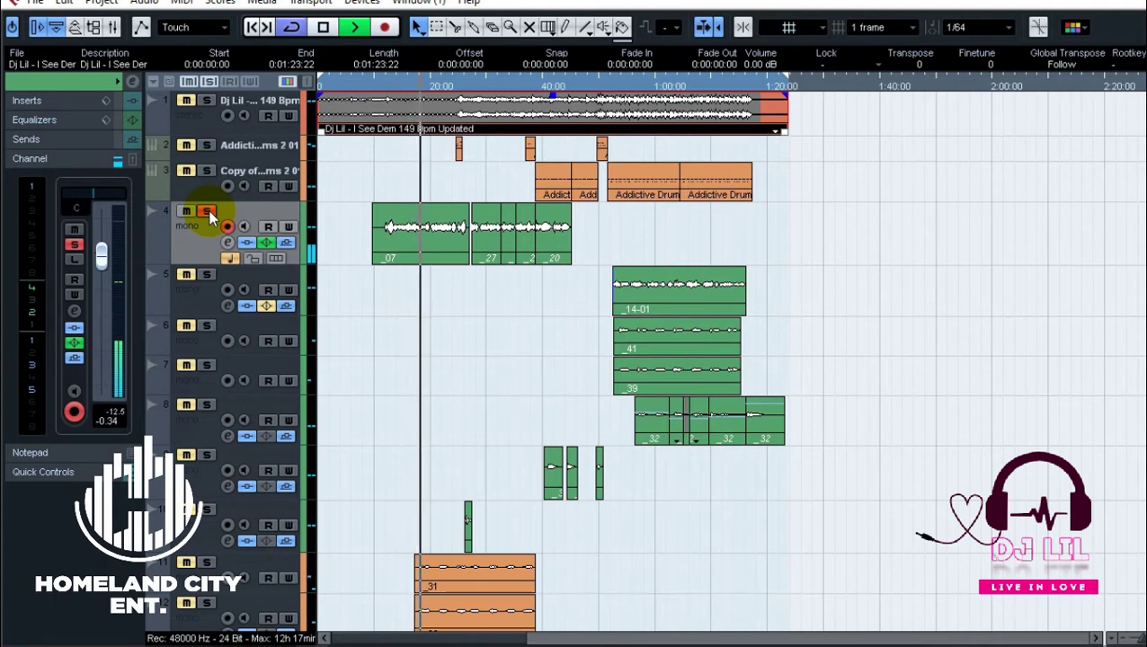
key(space)
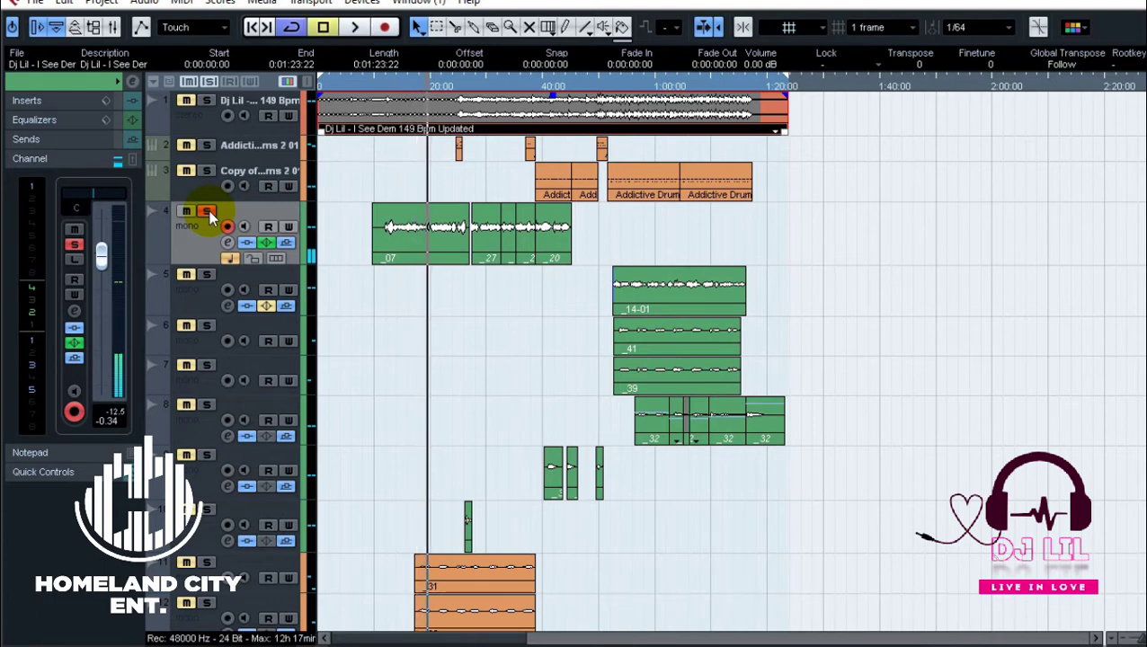
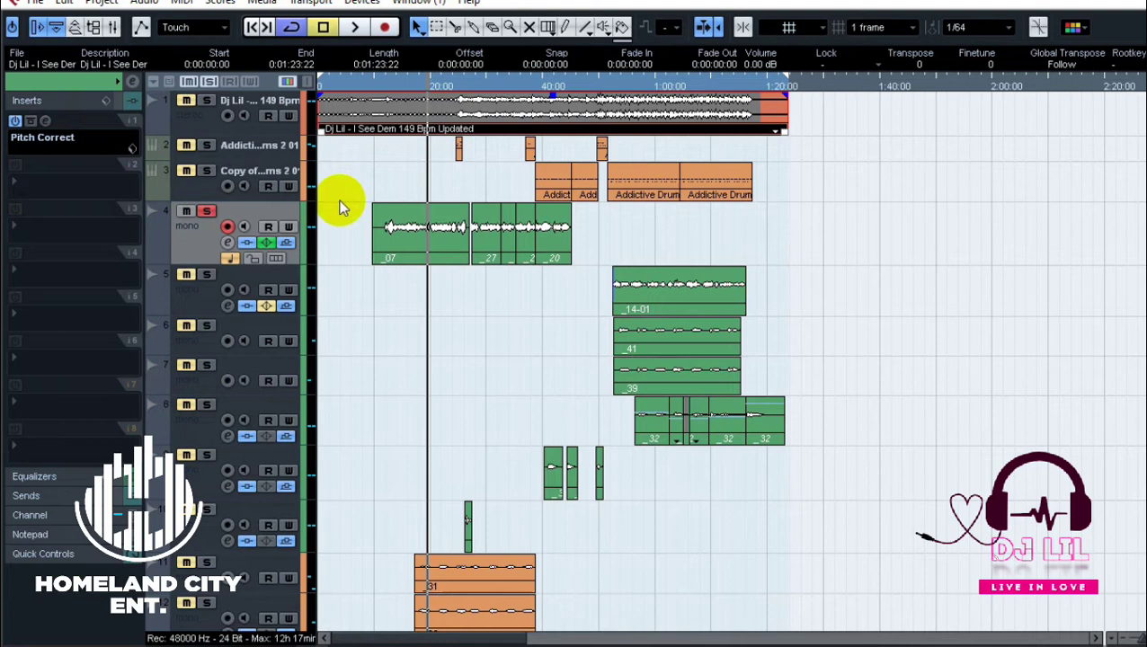
click(206, 213)
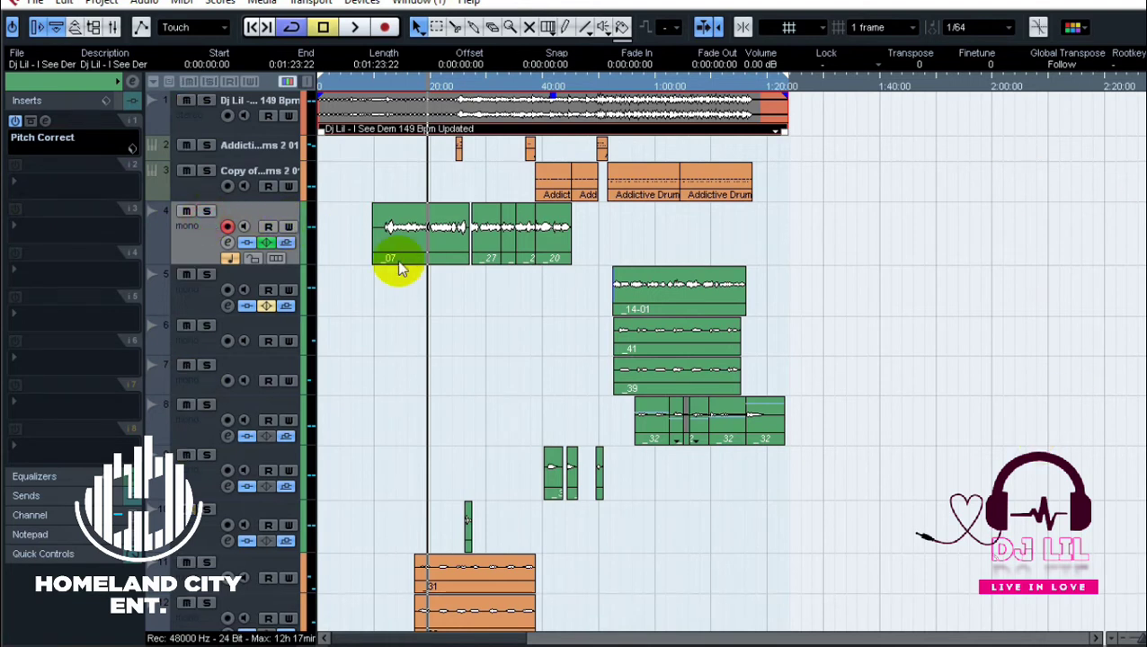
click(206, 212)
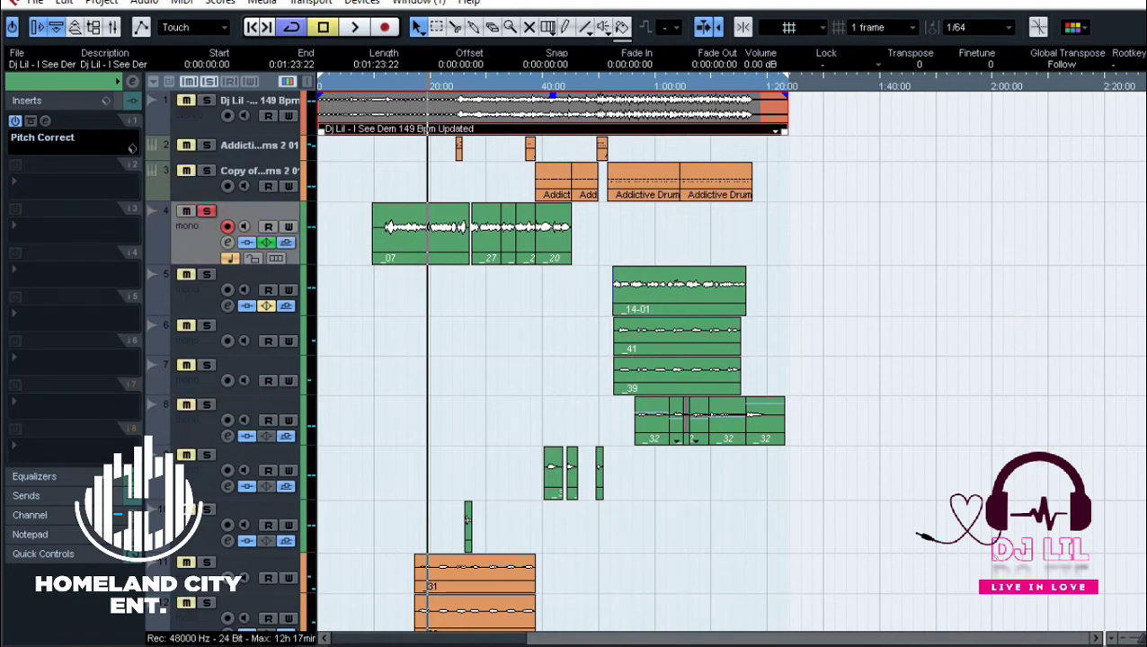
- Show the mixer, open the REVERB channel's settings, and move the mixer so both are in view
scroll(719, 359, down, 5)
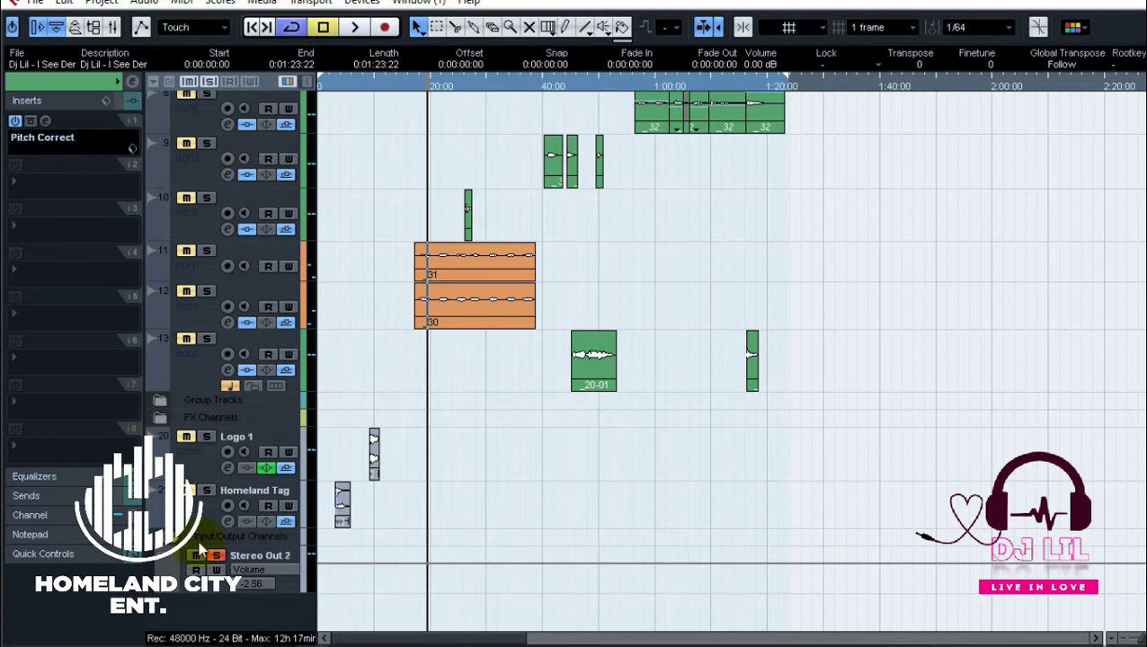
scroll(180, 552, up, 1)
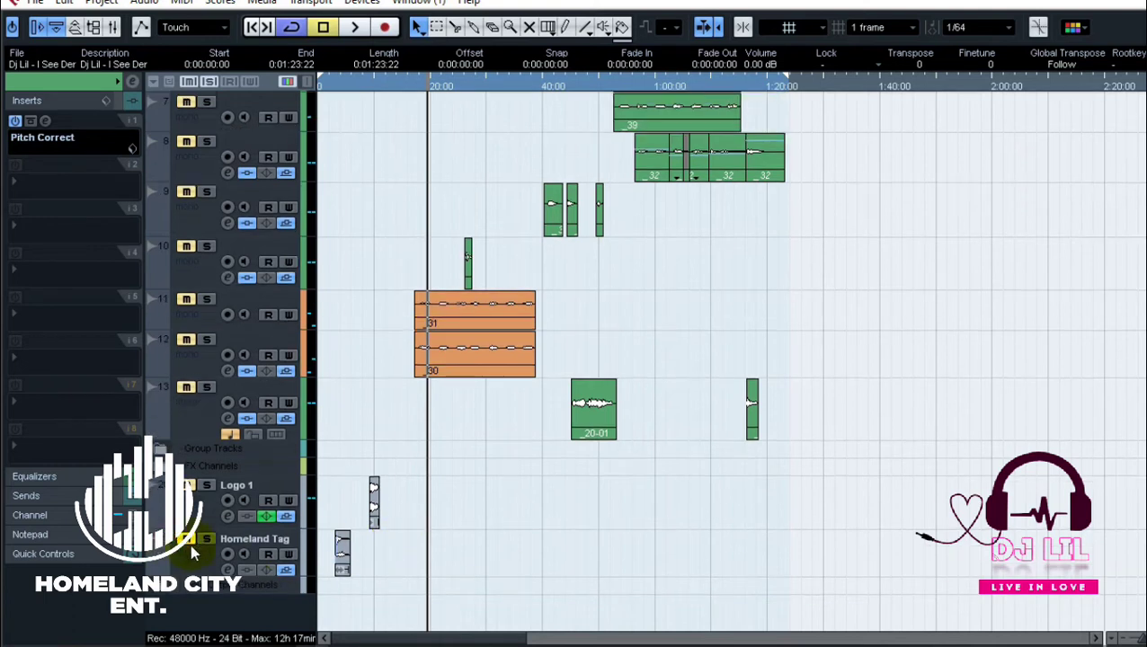
click(160, 567)
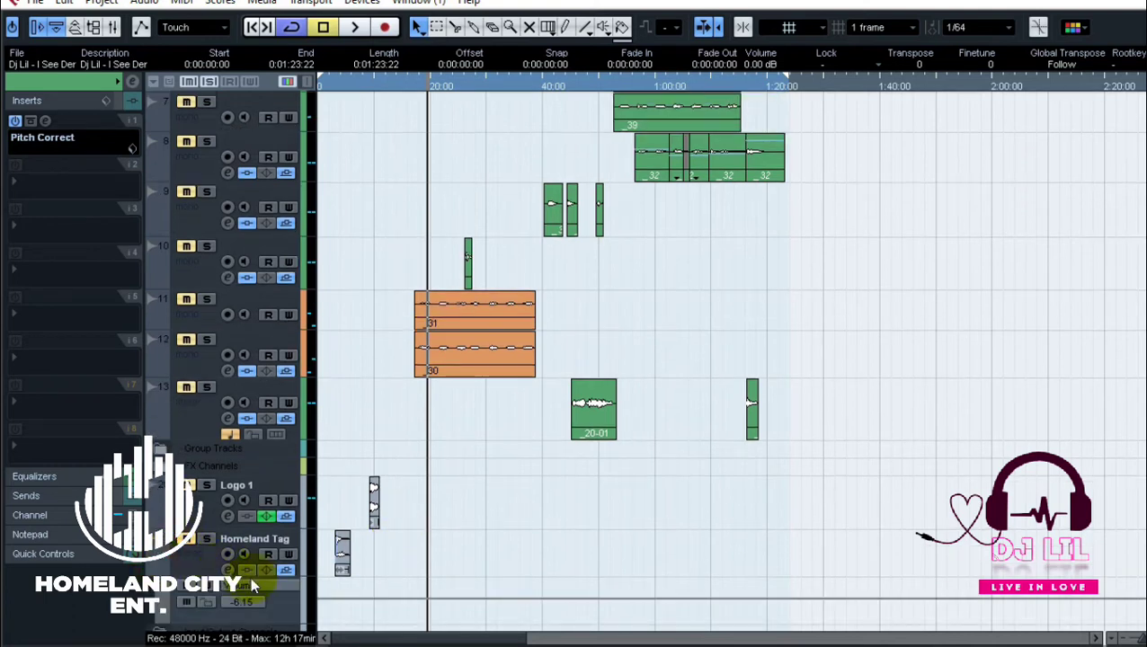
scroll(720, 359, down, 1)
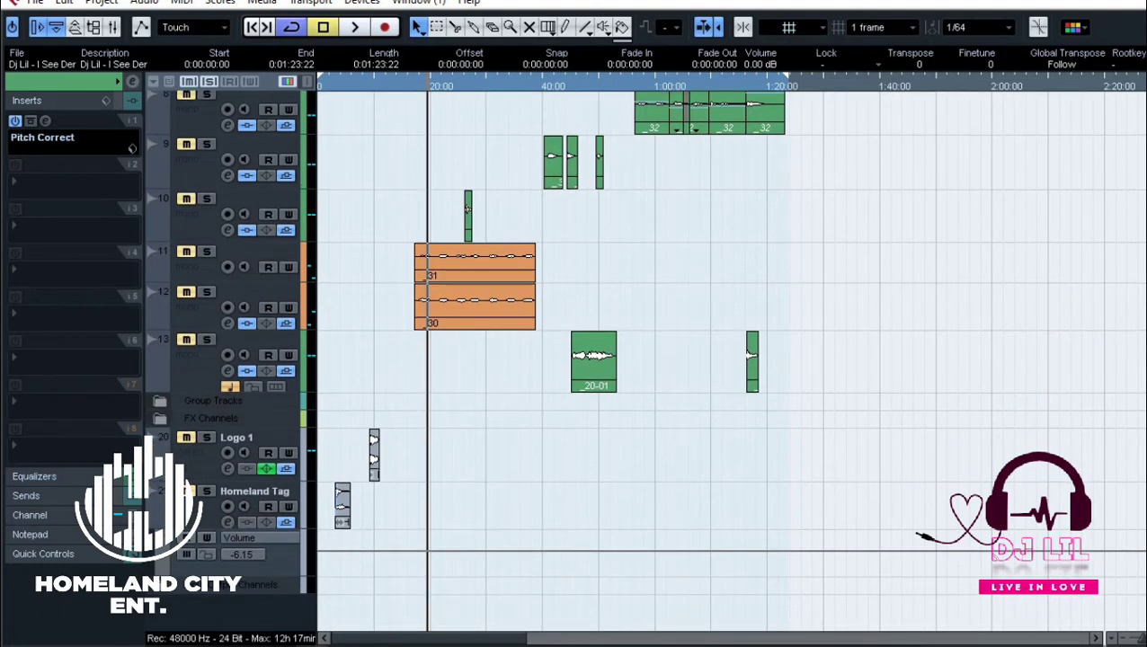
click(361, 2)
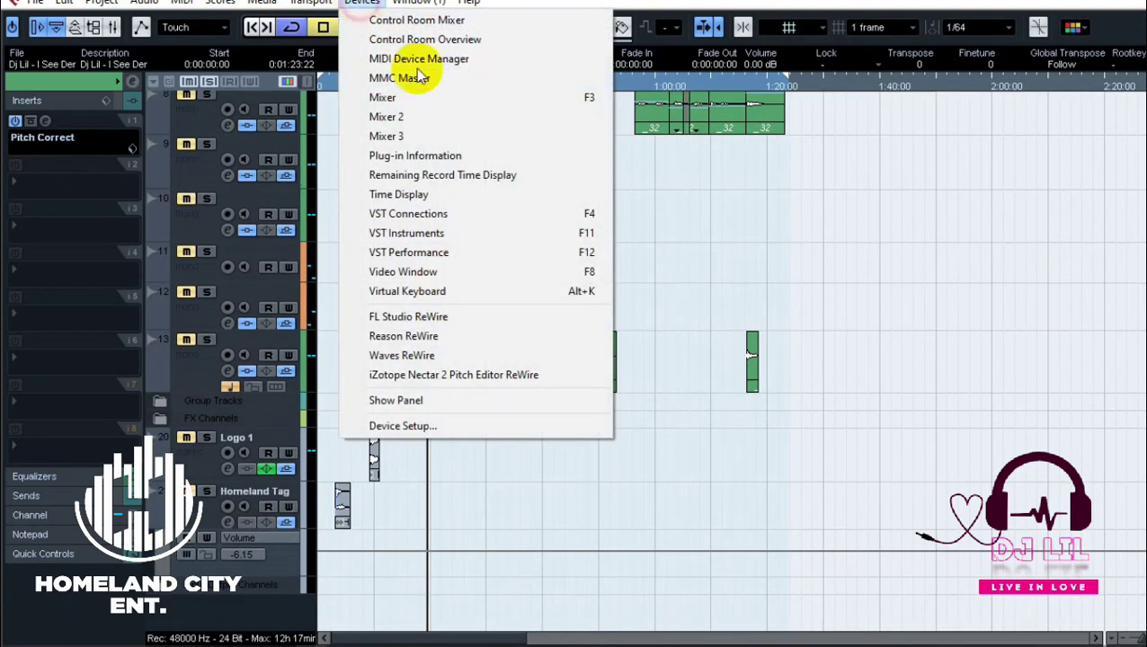
click(459, 97)
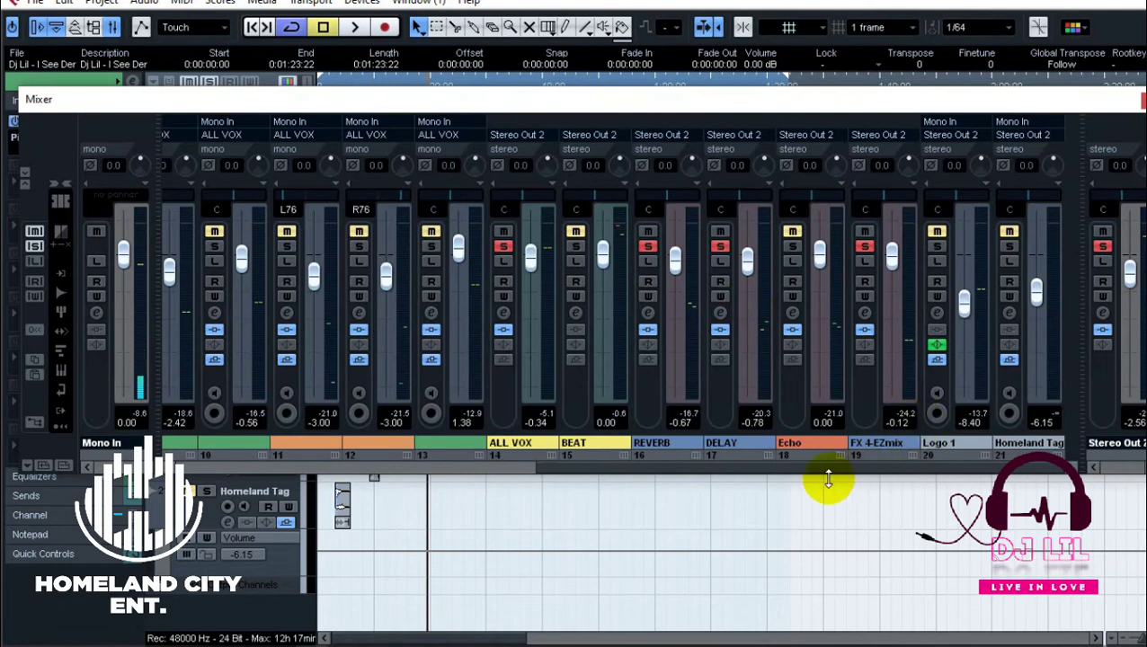
click(648, 314)
drag(800, 108, 777, 229)
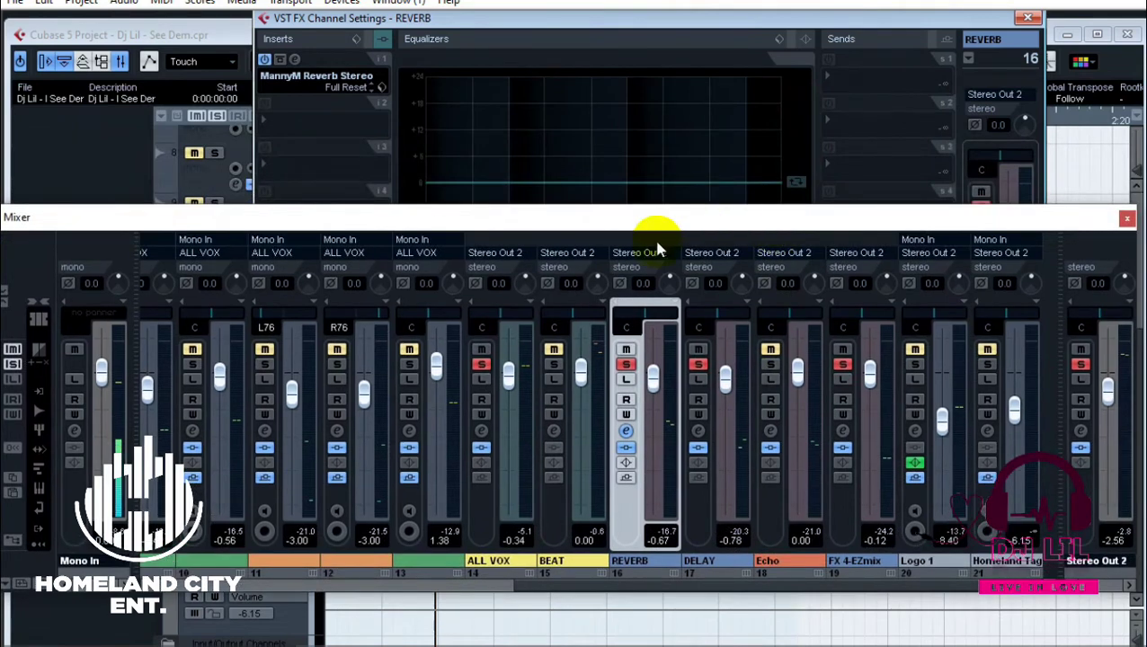
- Load the Waves C1 comp Stereo into the REVERB channel's second insert slot and activate its side-chain input
click(296, 61)
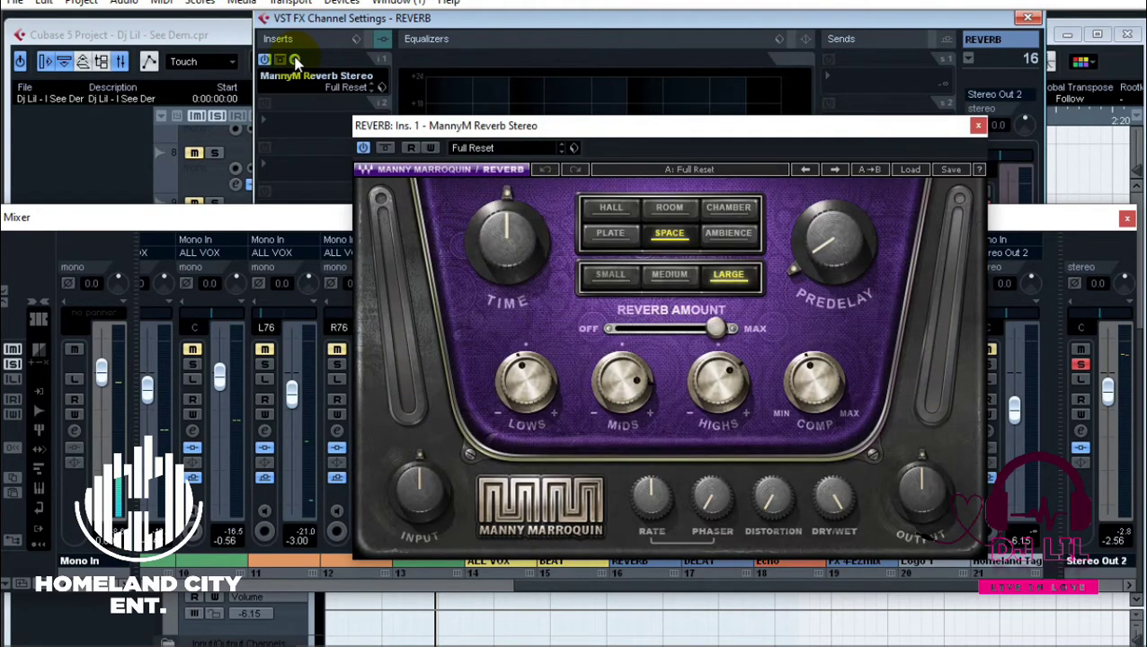
click(296, 61)
click(273, 121)
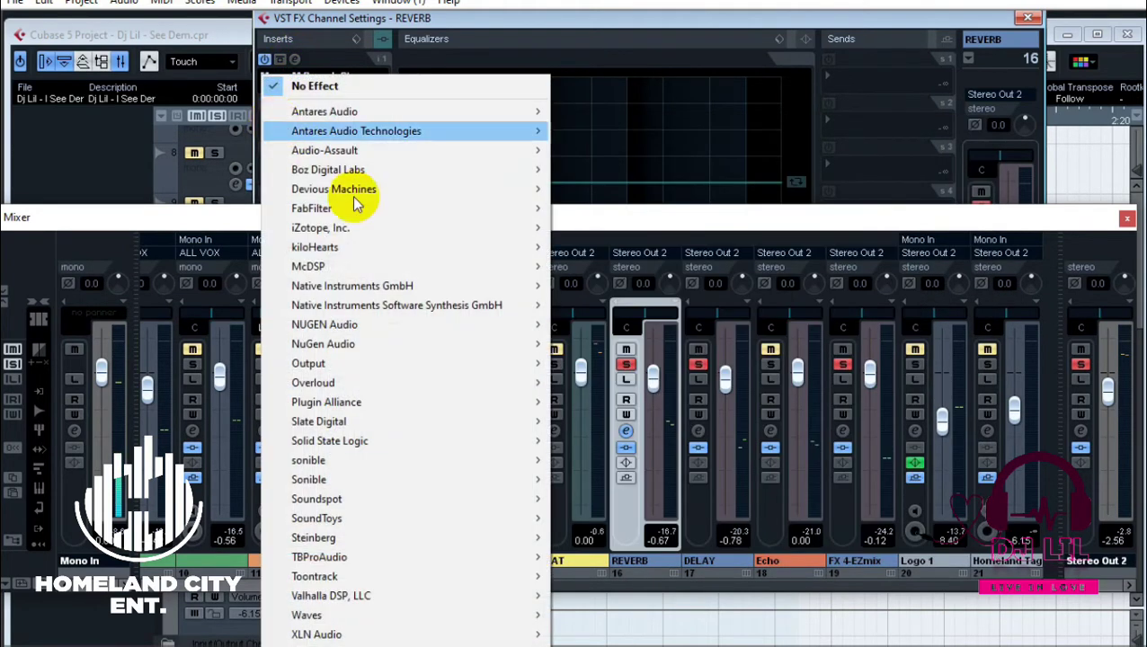
mouse_move(442, 615)
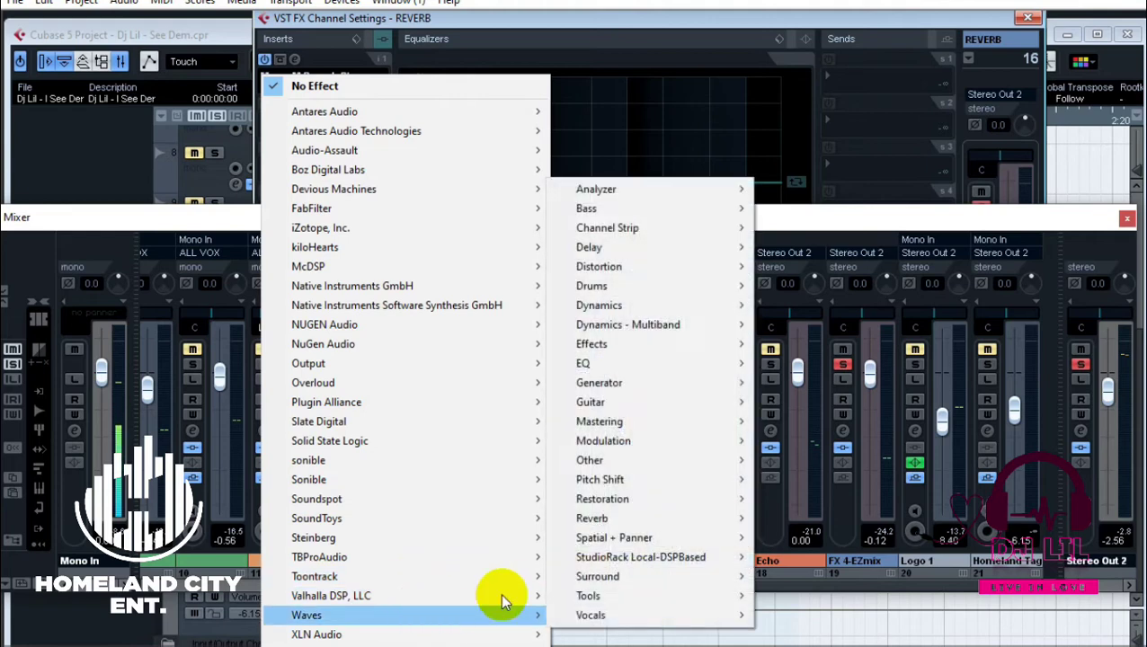
mouse_move(686, 303)
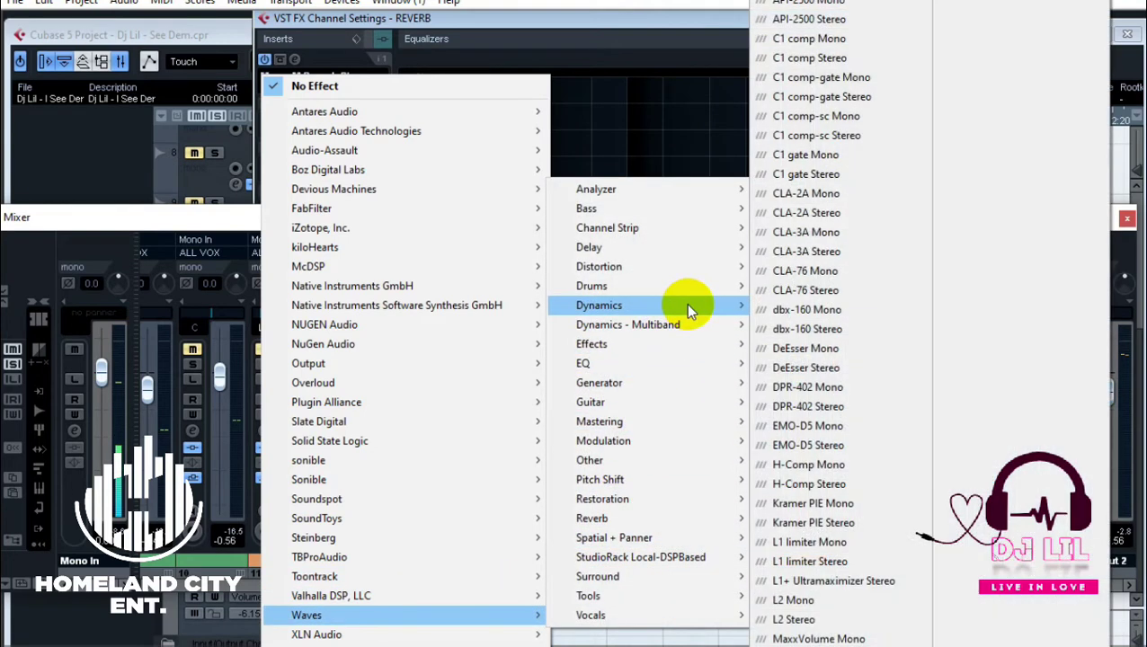
click(852, 58)
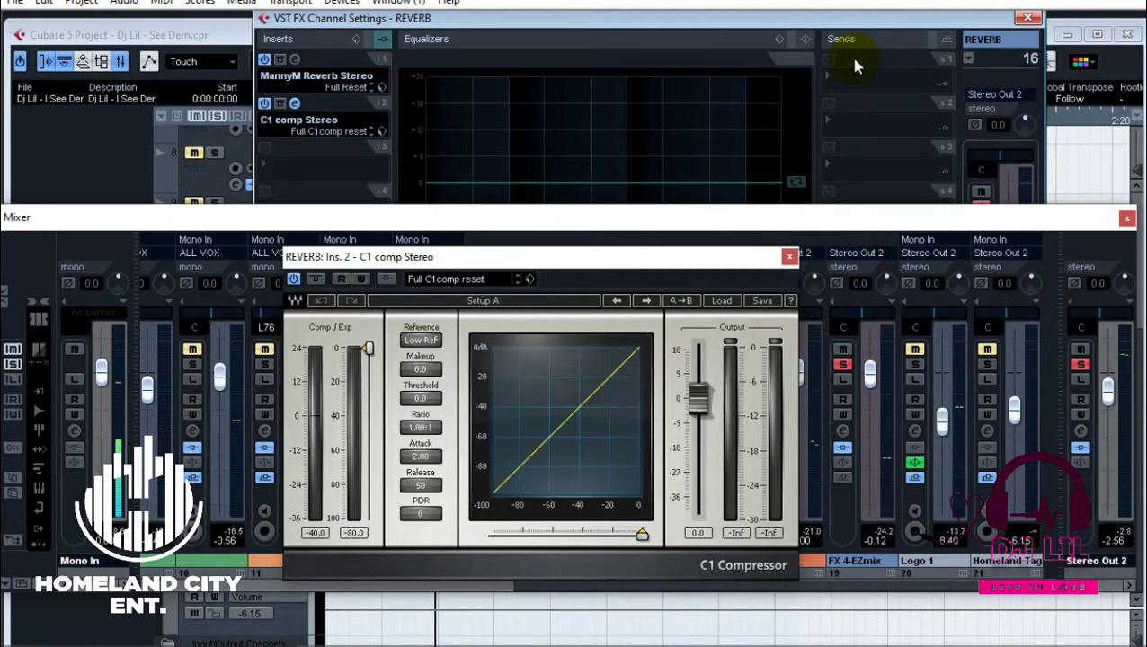
click(386, 281)
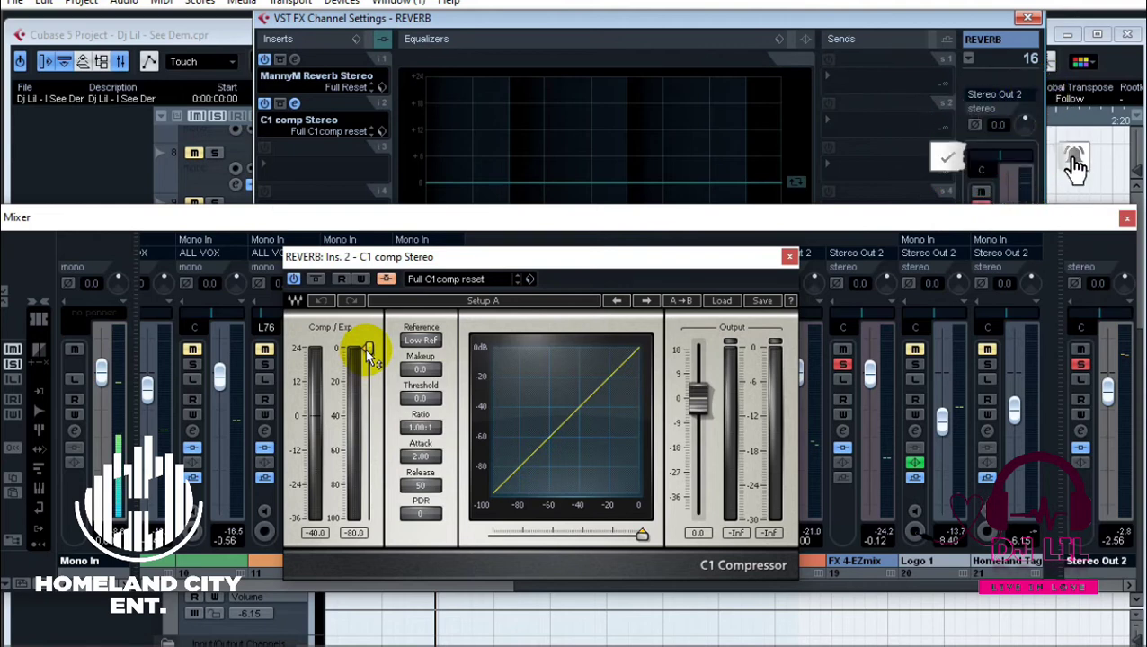
- Set the C1 compressor's threshold to -25.6 and its attack to 1.00
drag(369, 354, 367, 400)
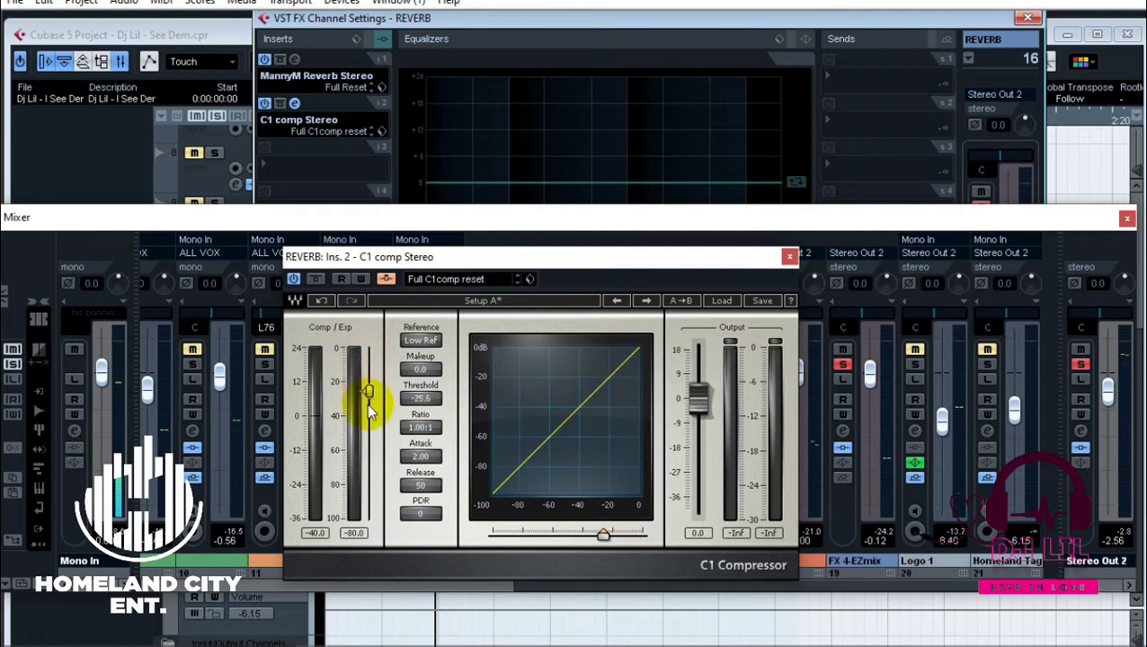
click(408, 459)
drag(408, 460, 407, 467)
click(416, 456)
click(416, 456)
text(10)
key(Return)
click(419, 461)
click(419, 461)
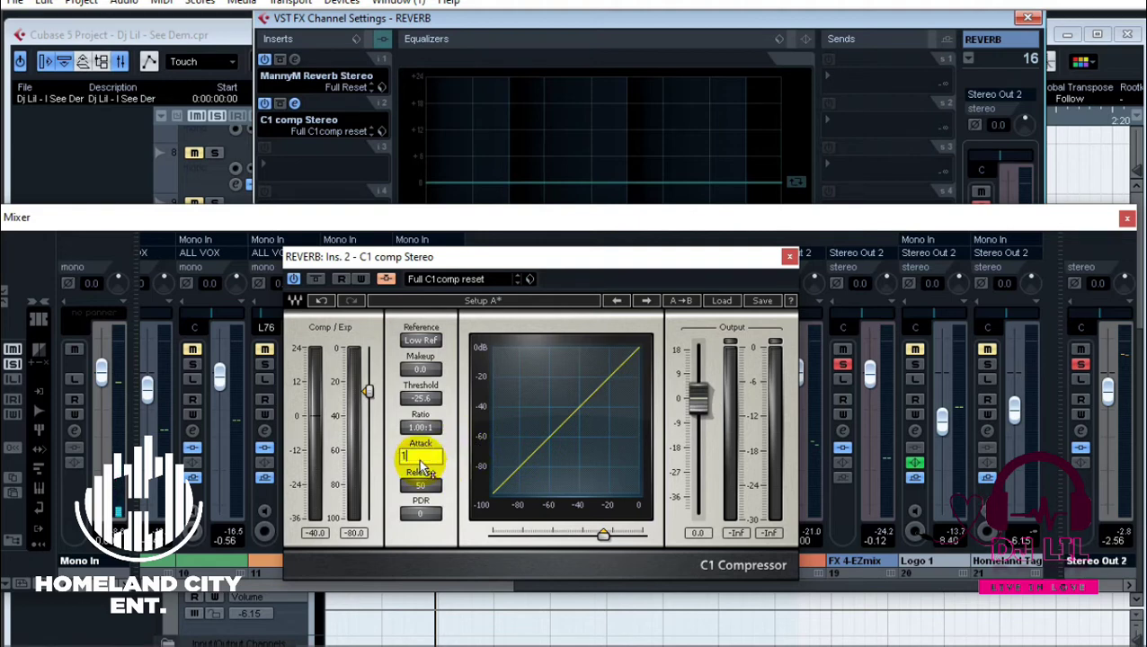
- Raise the C1 compressor's ratio to 20.80:1
click(420, 427)
key(Up)
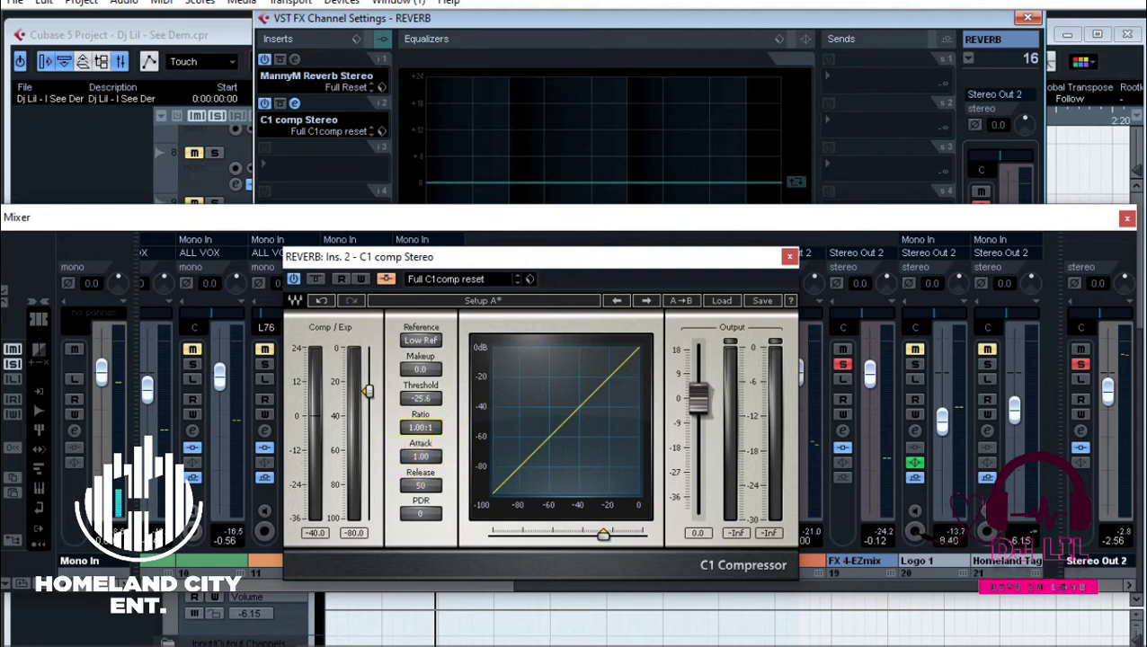
key(Up)
key(Up)
key(Up)
key(Up)
key(Up)
key(Up)
key(Up)
key(Up)
key(Up)
key(Up)
key(Up)
key(Up)
key(Up)
key(Down)
key(Down)
- Set the C1 compressor's PDR to 1000, release to 3342, and threshold to -29.4
click(418, 511)
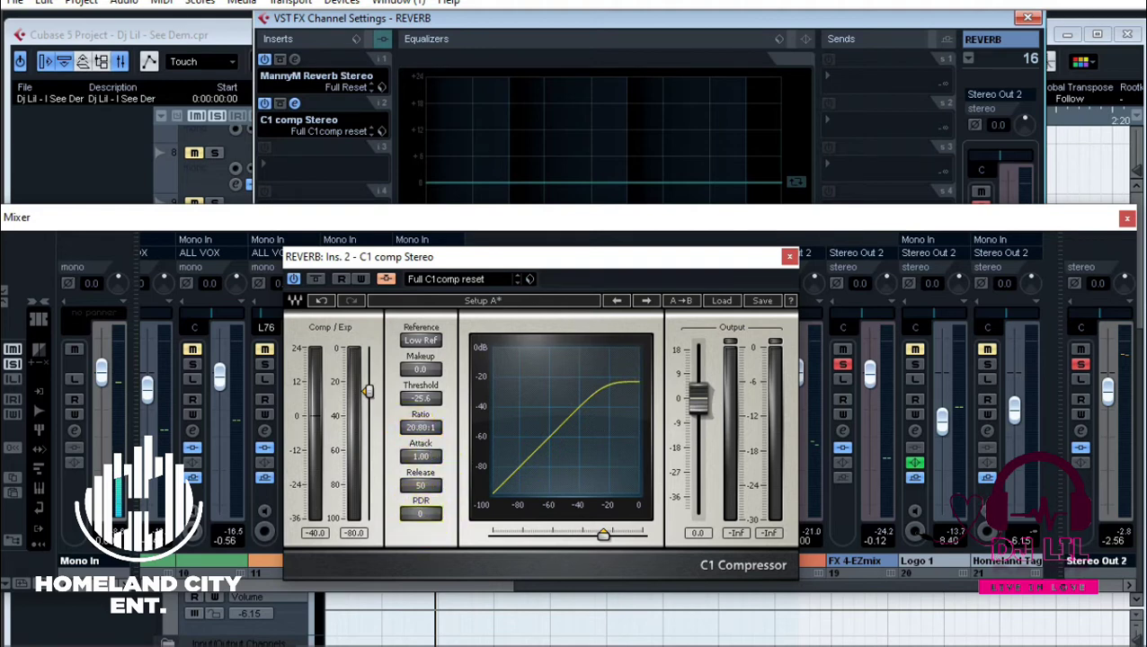
text(188)
drag(419, 514, 431, 477)
text(705)
mouse_move(420, 486)
mouse_down()
mouse_move(420, 475)
mouse_move(420, 496)
mouse_up()
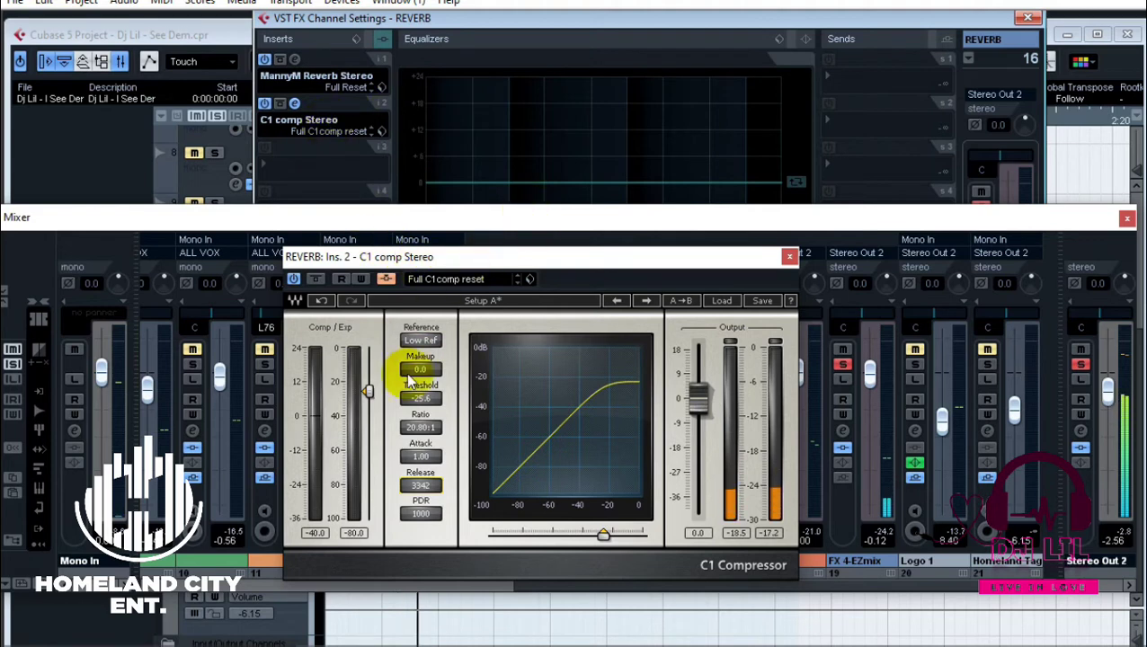
drag(375, 396, 369, 403)
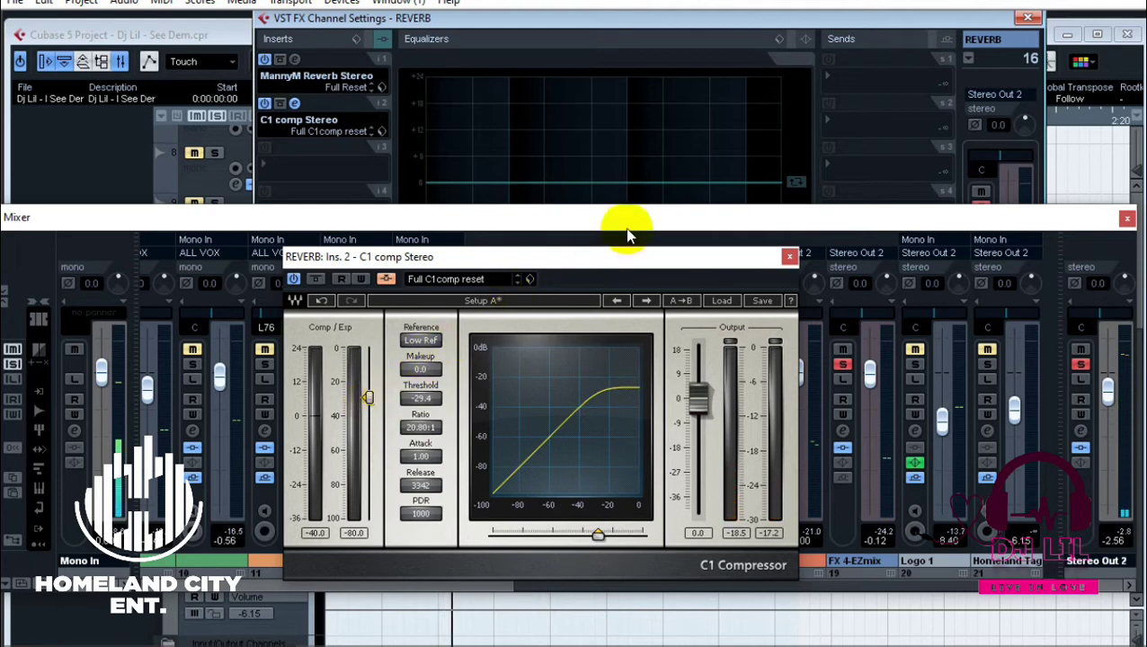
- Open the channel settings of the soloed vocal on track 4 and close the mixer
drag(680, 584, 311, 588)
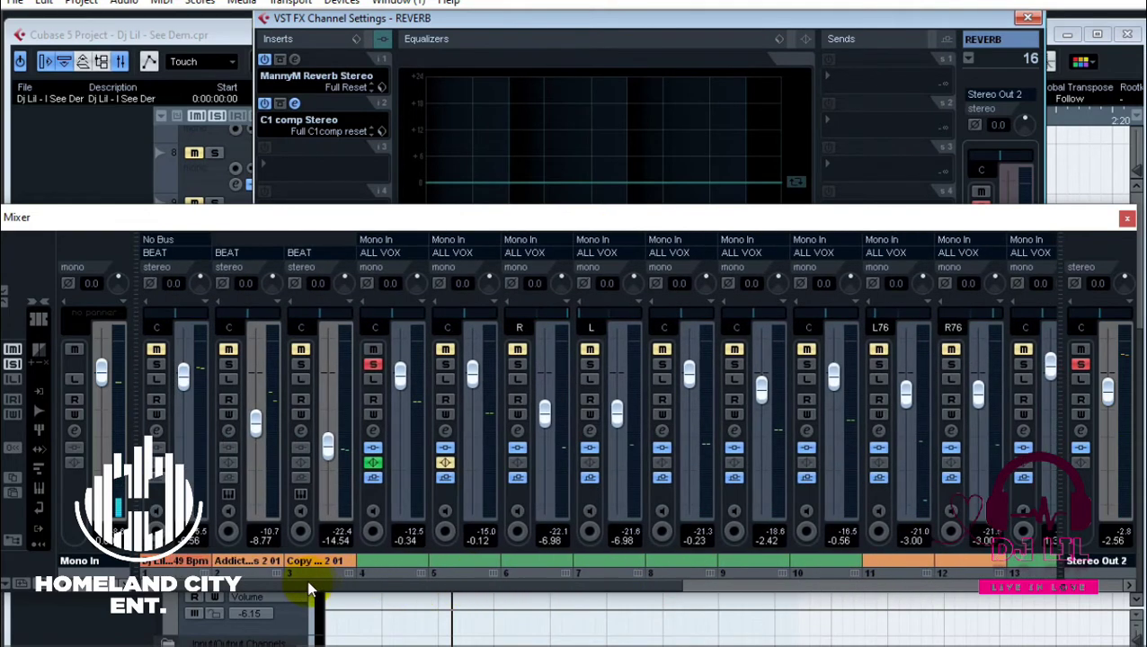
click(374, 431)
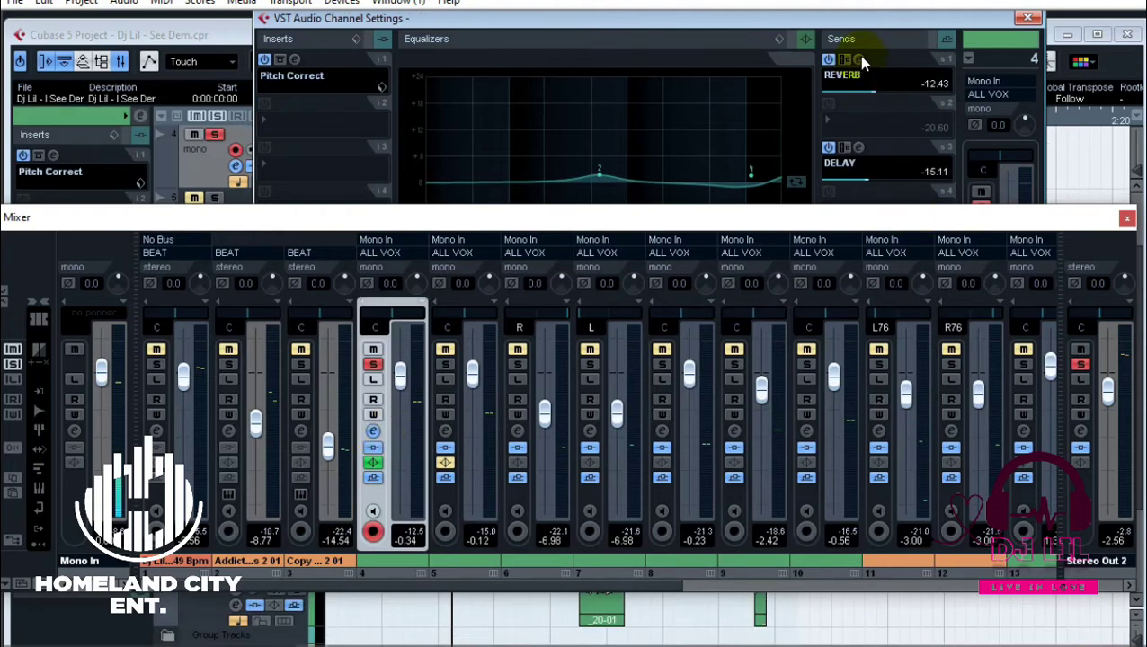
click(1126, 218)
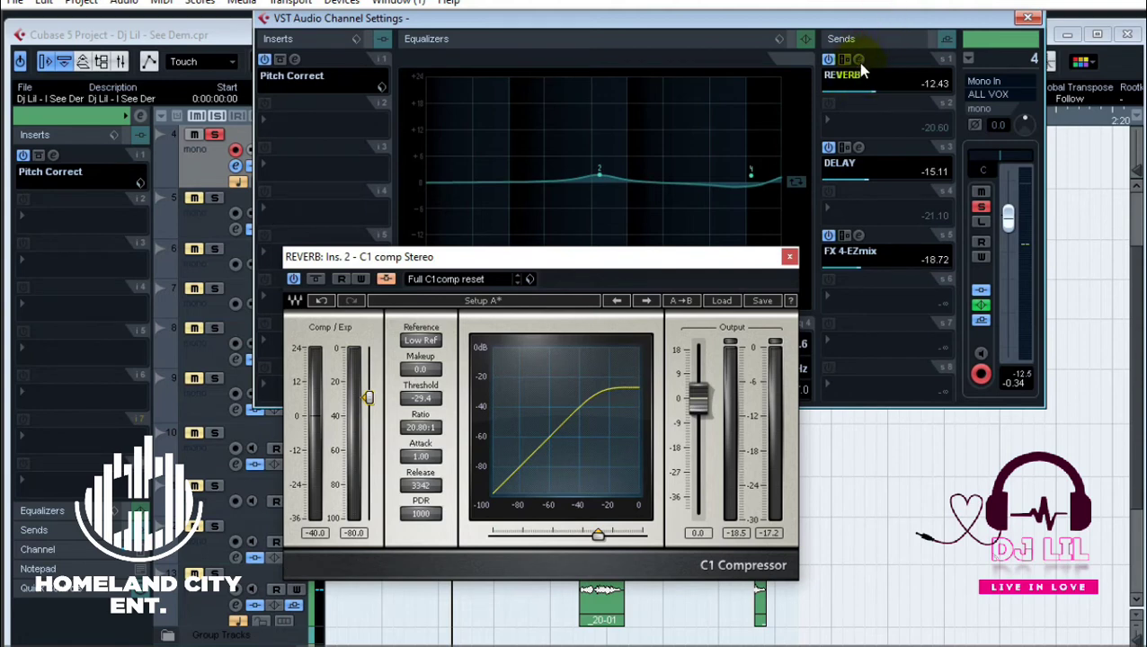
- Route the vocal channel's second send to the REVERB C1 comp side-chain and activate it at a level of about 2.27
click(831, 119)
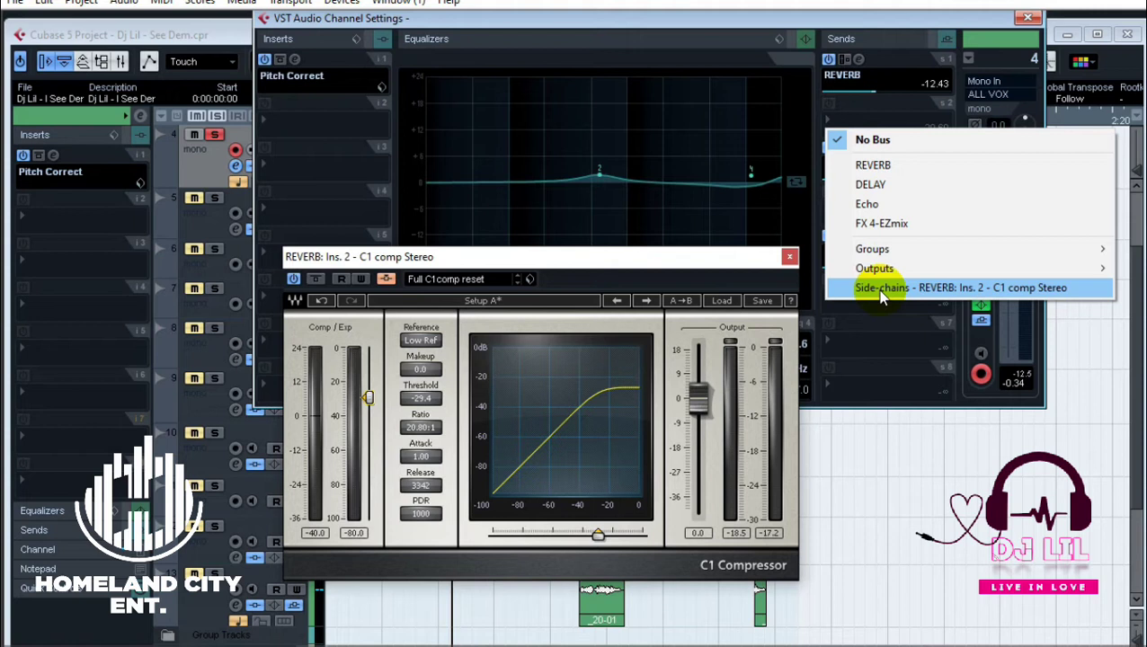
click(881, 294)
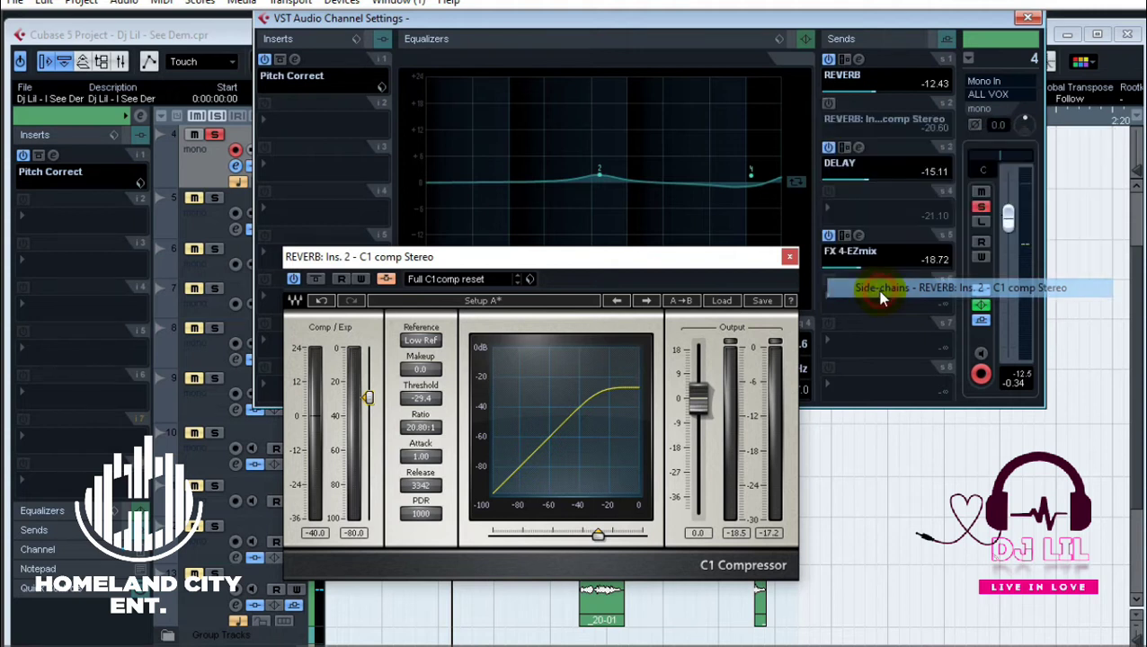
click(829, 104)
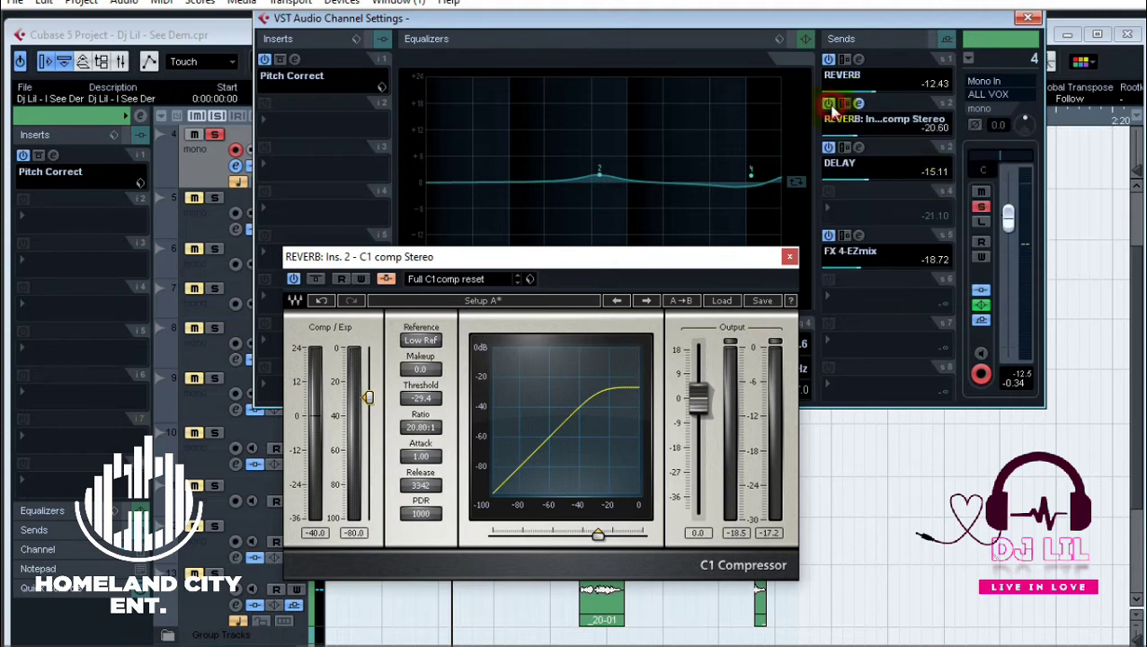
click(859, 142)
drag(858, 142, 934, 140)
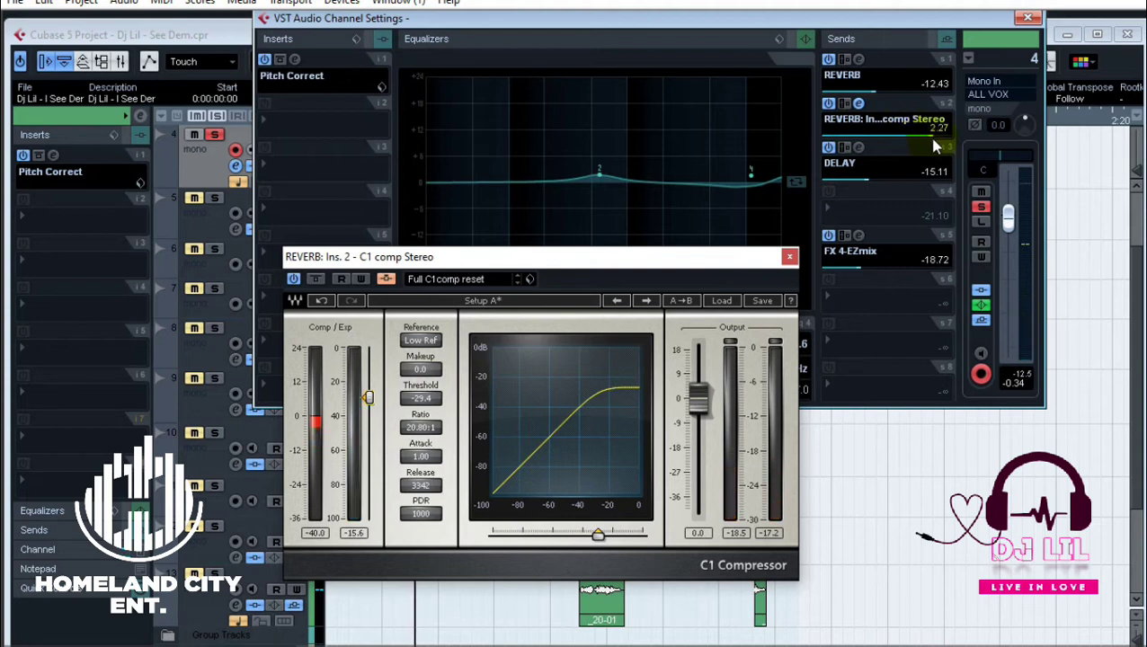
- Try a REVERB send level of about -14.40 and a C1 side-chain send level of about -4.03 on the vocal channel
click(872, 92)
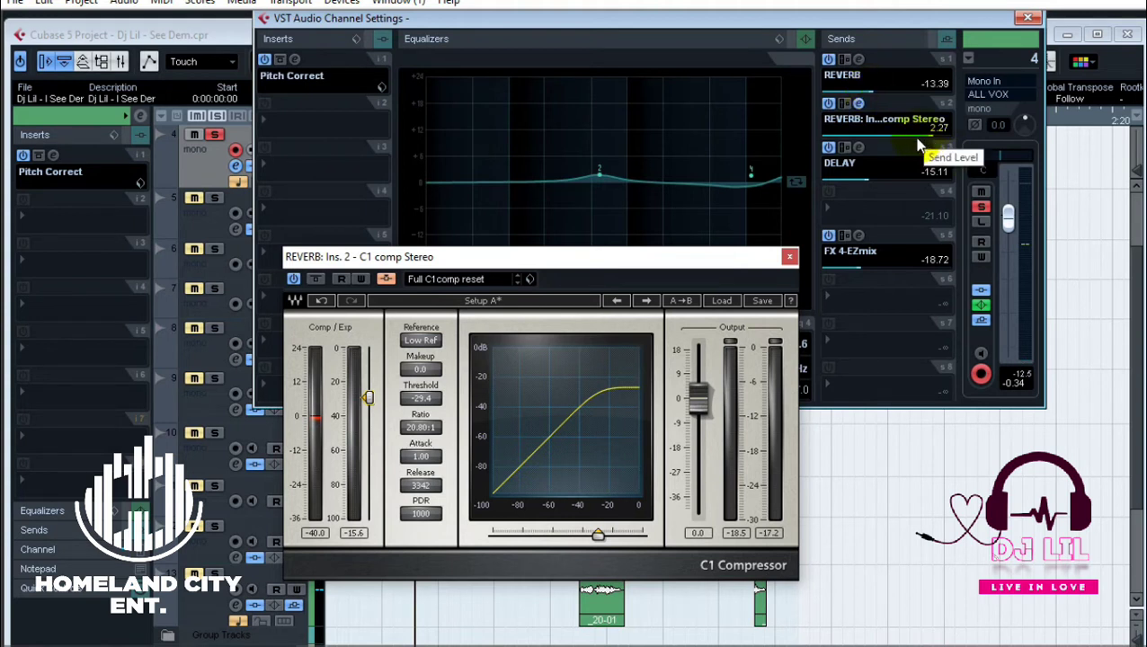
drag(918, 143, 845, 135)
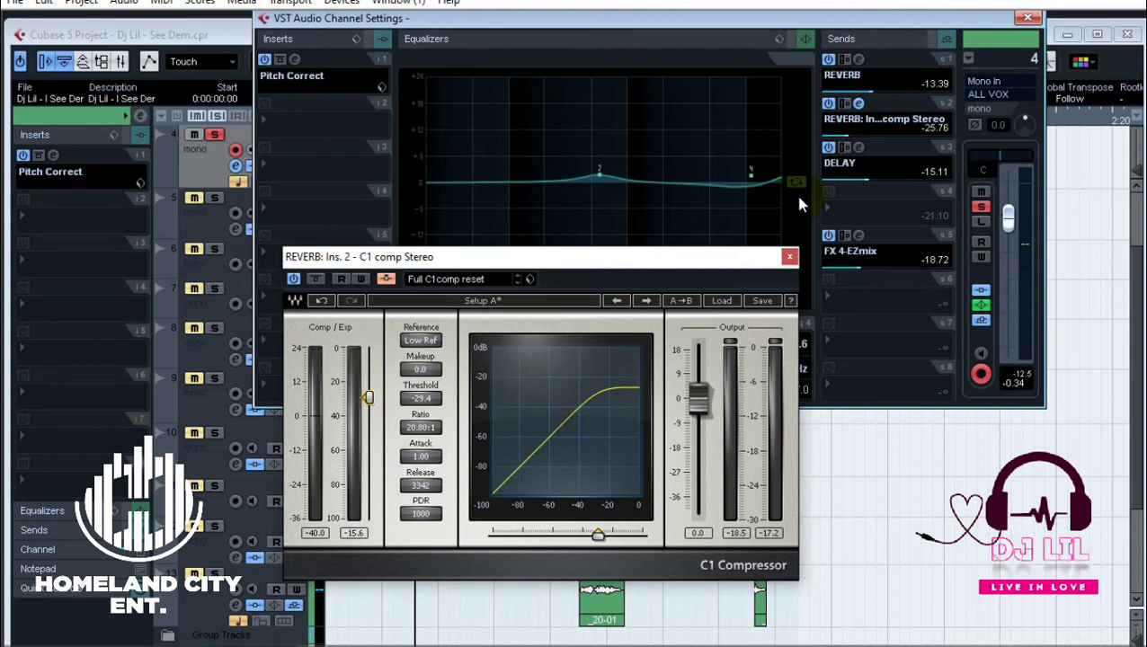
drag(854, 138, 903, 144)
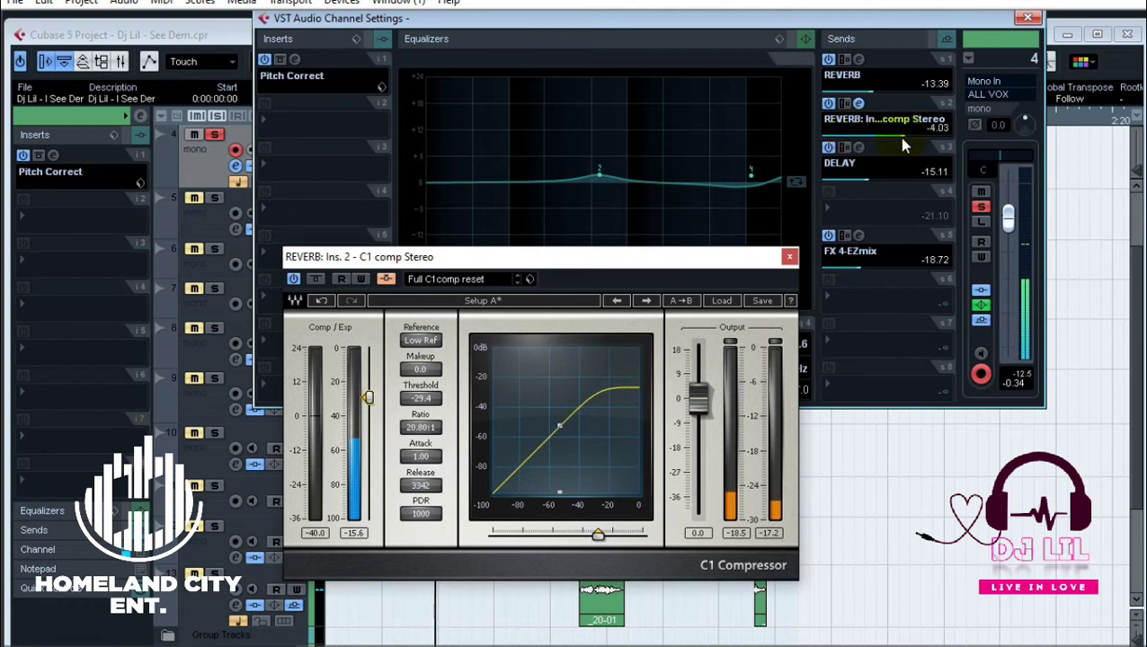
click(861, 104)
click(862, 104)
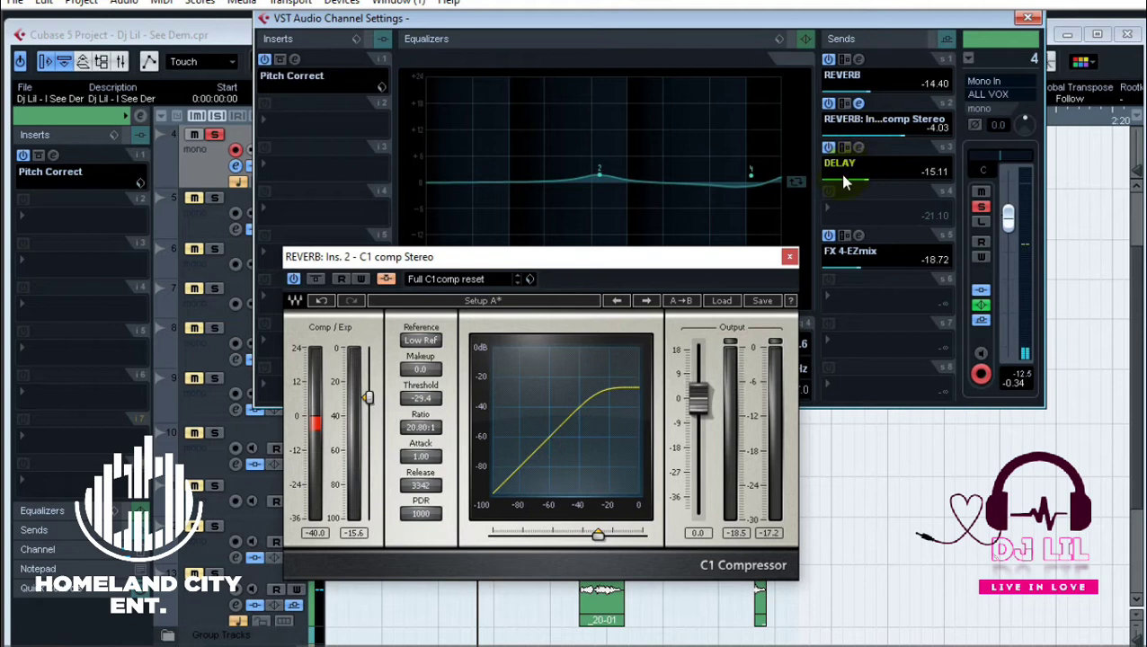
- Turn off the vocal's DELAY send, and set the REVERB send to about -12.12 and the C1 side-chain send to about -6.23
click(828, 147)
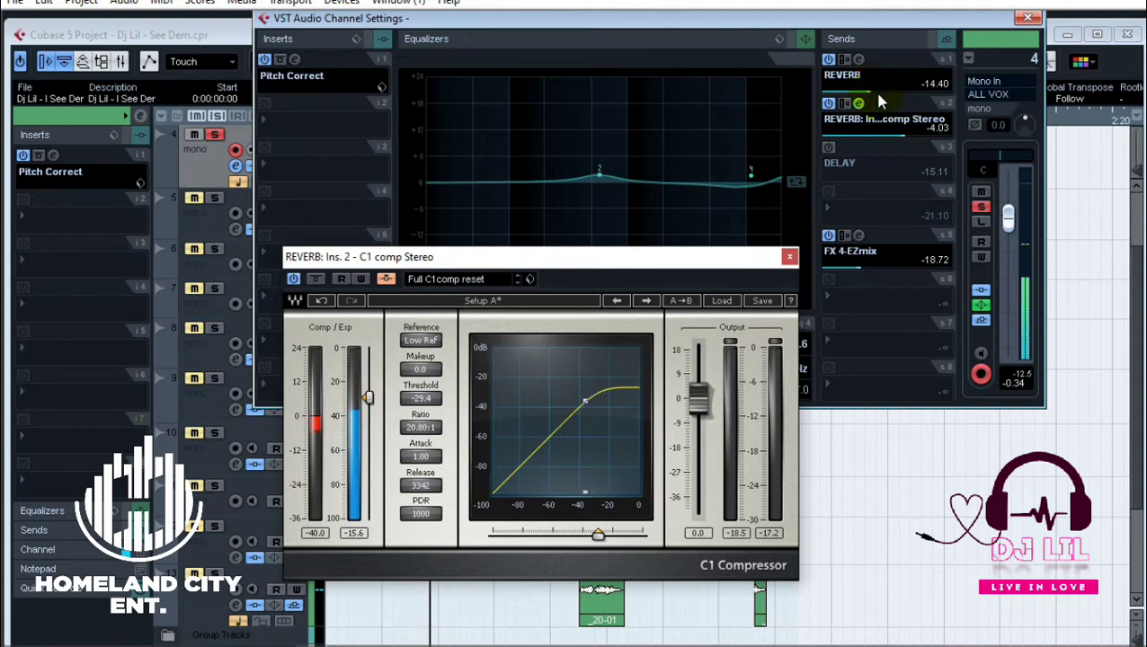
scroll(867, 84, up, 2)
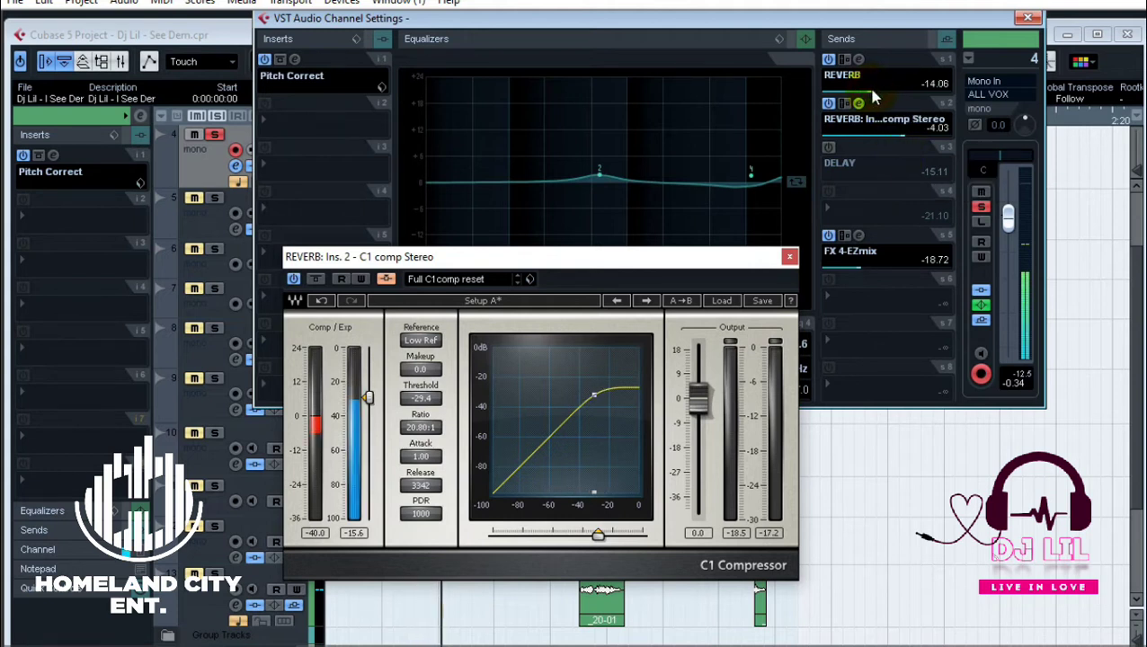
drag(896, 137, 876, 142)
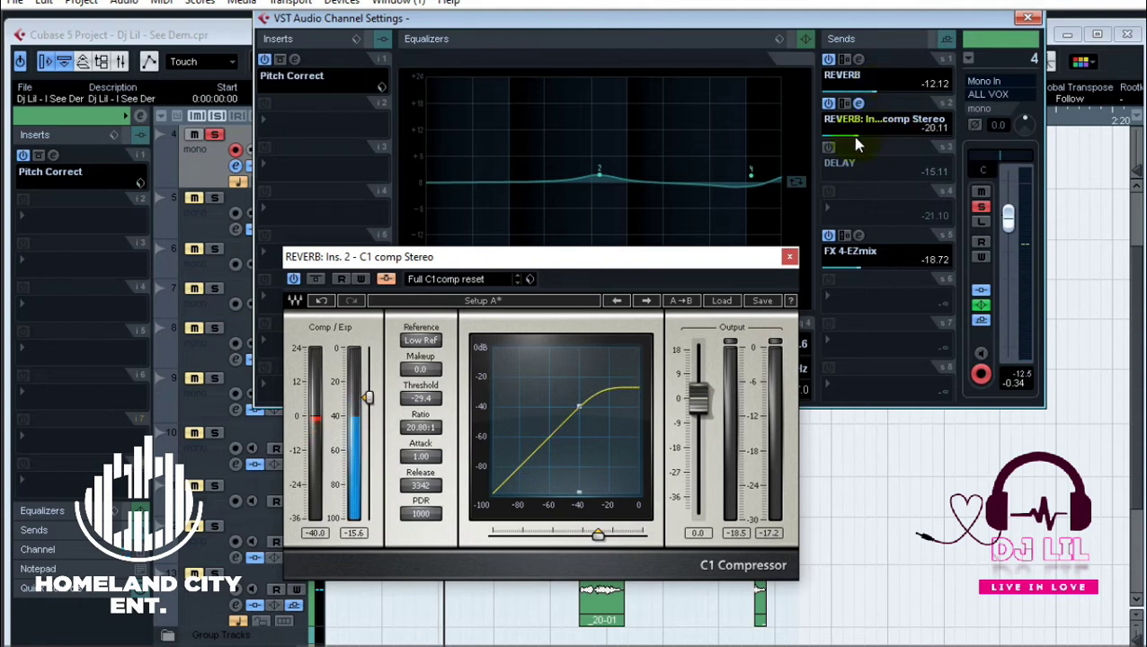
mouse_move(857, 144)
mouse_down()
mouse_move(834, 143)
mouse_move(868, 135)
mouse_up()
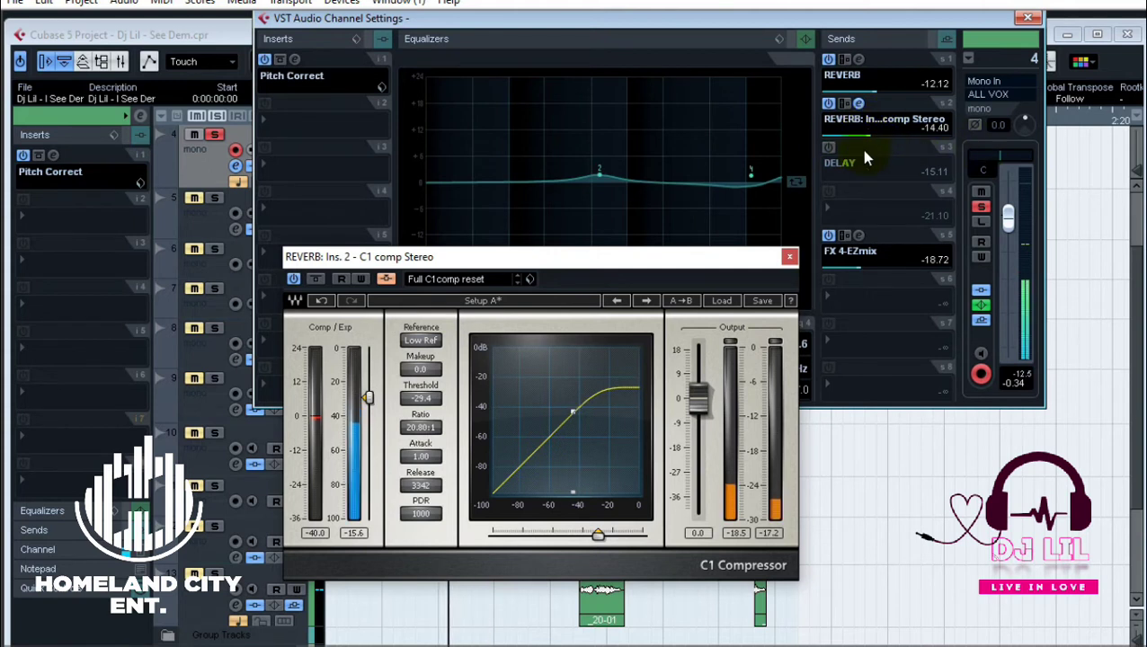
drag(873, 138, 893, 138)
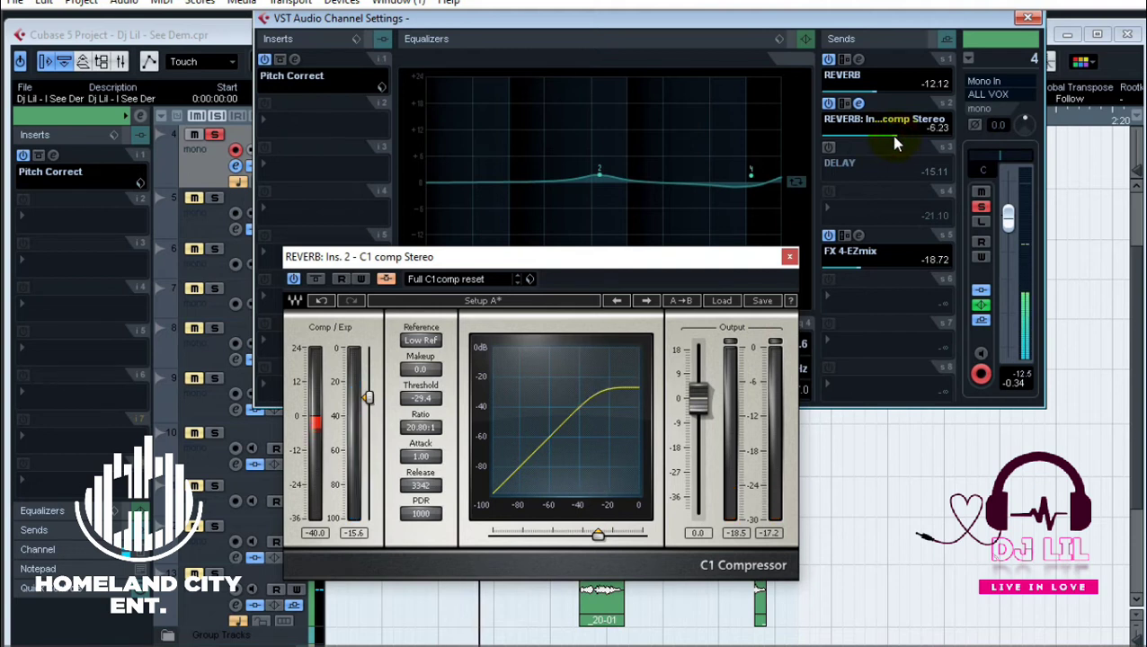
- Close the vocal's channel settings and audition the soloed vocal briefly from the start of its first clip
click(1030, 17)
click(386, 120)
key(space)
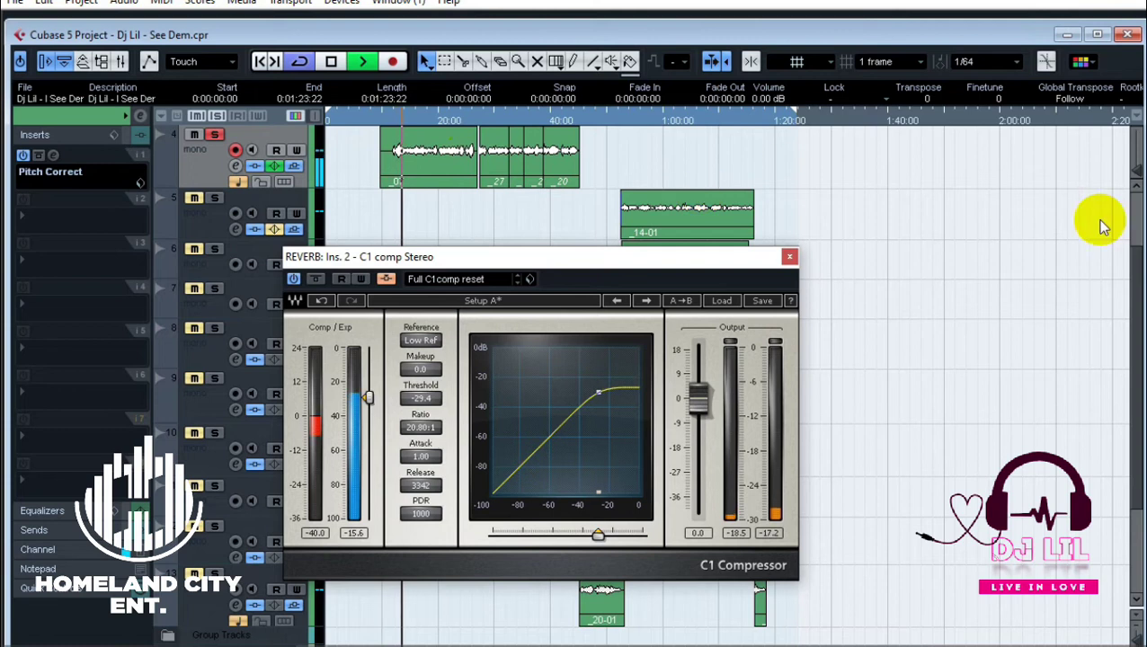
key(space)
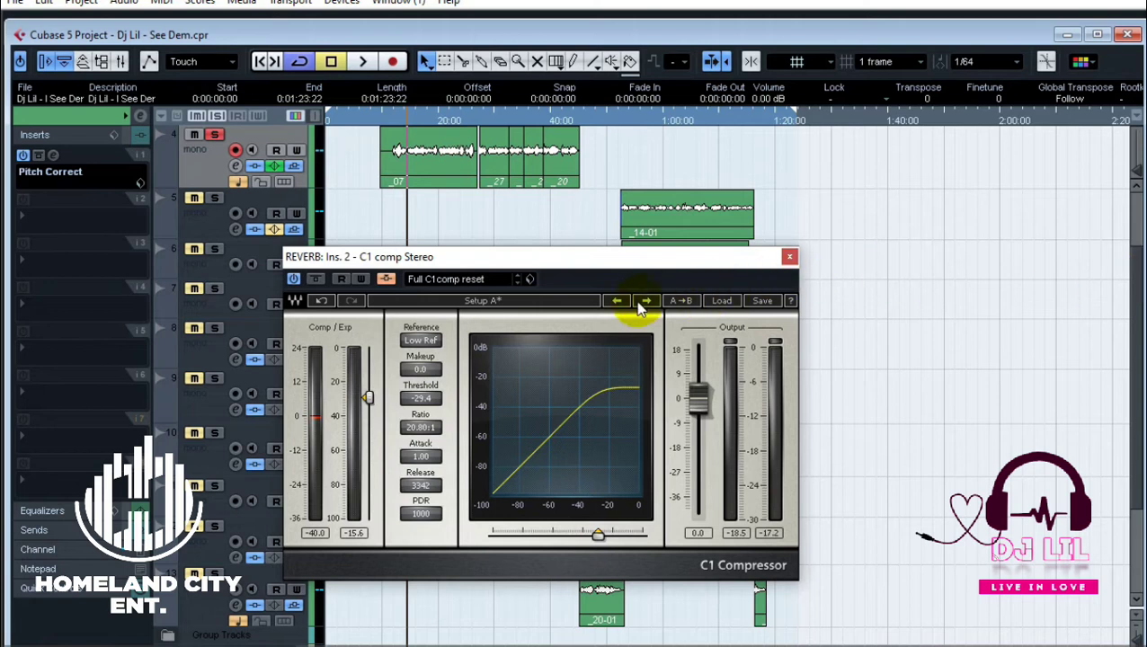
- Unsolo track 4 and play the full mix from the start of the first vocal clip
click(214, 135)
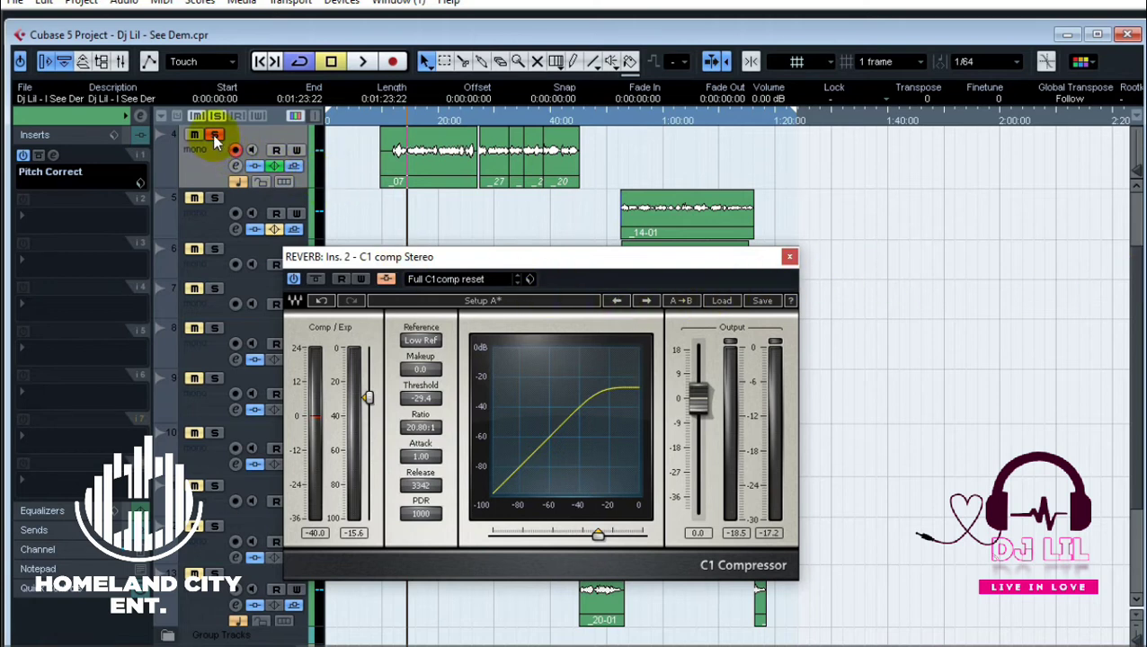
click(383, 119)
key(space)
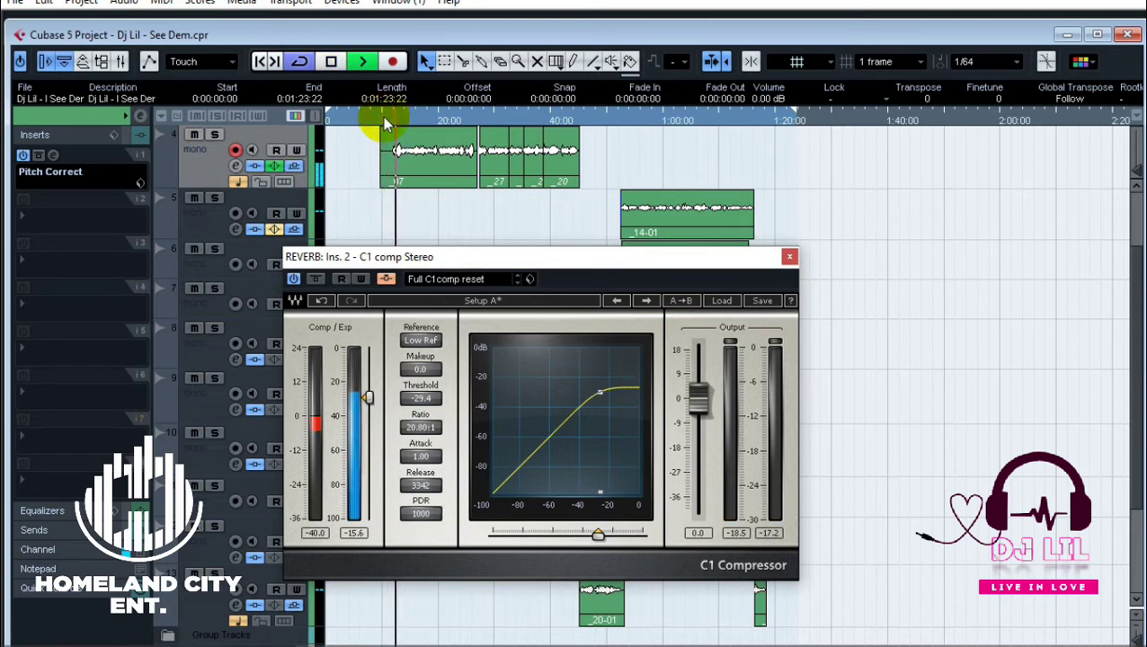
- Show track 4's sends and set the C1 side-chain send to about -13.72 and the REVERB send to about -11.52
click(61, 529)
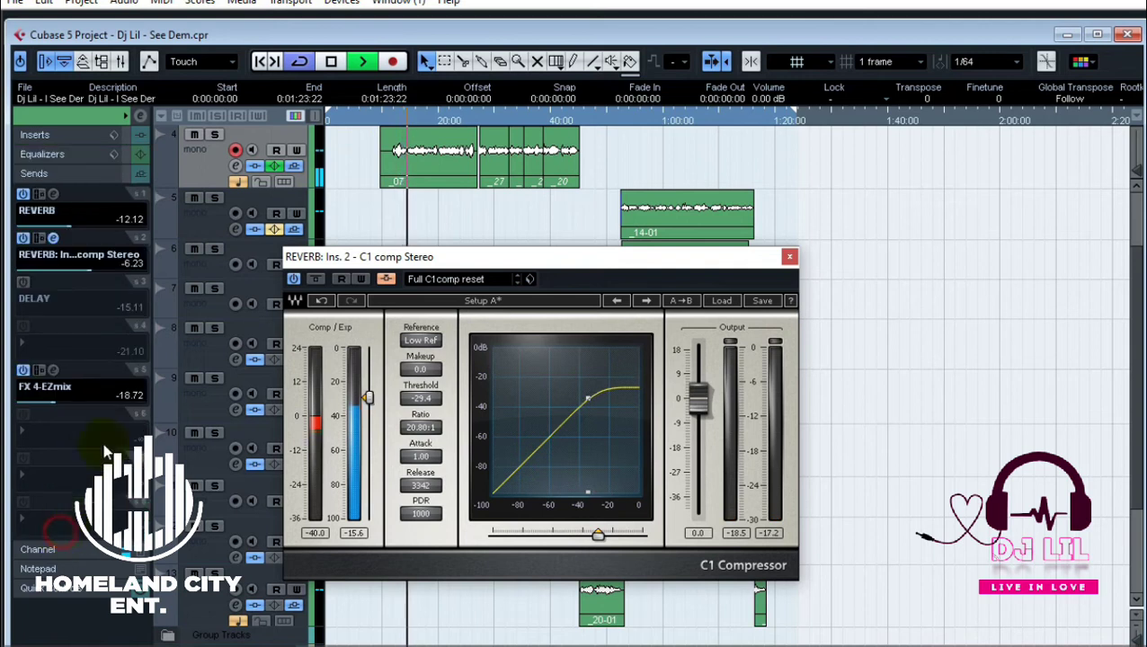
drag(87, 277, 53, 269)
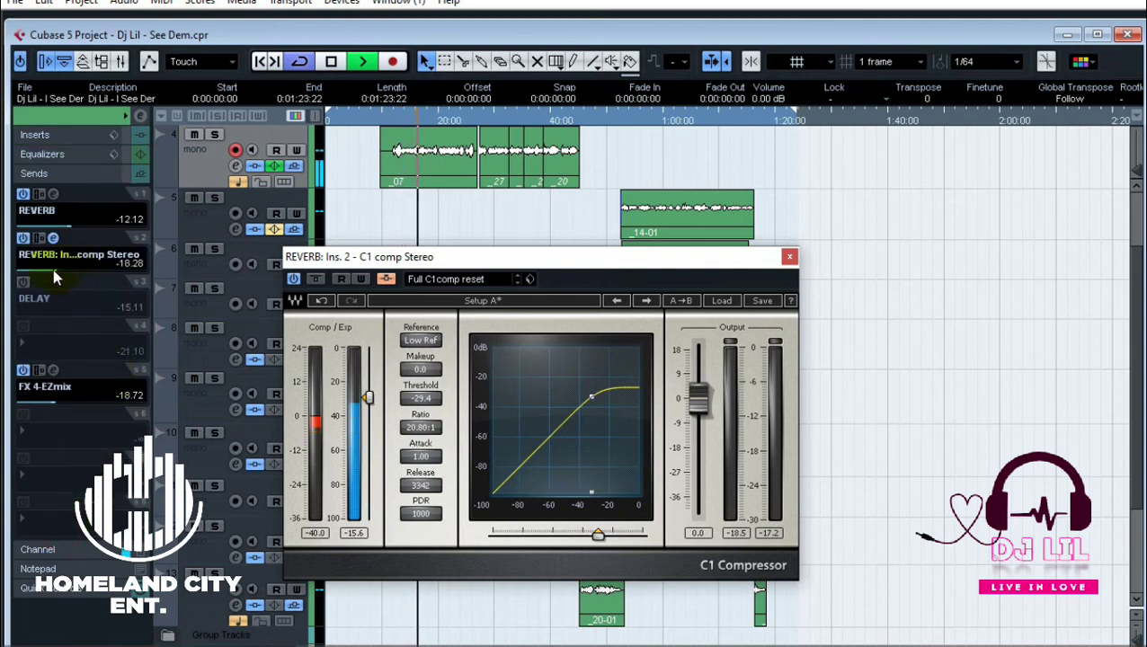
click(76, 226)
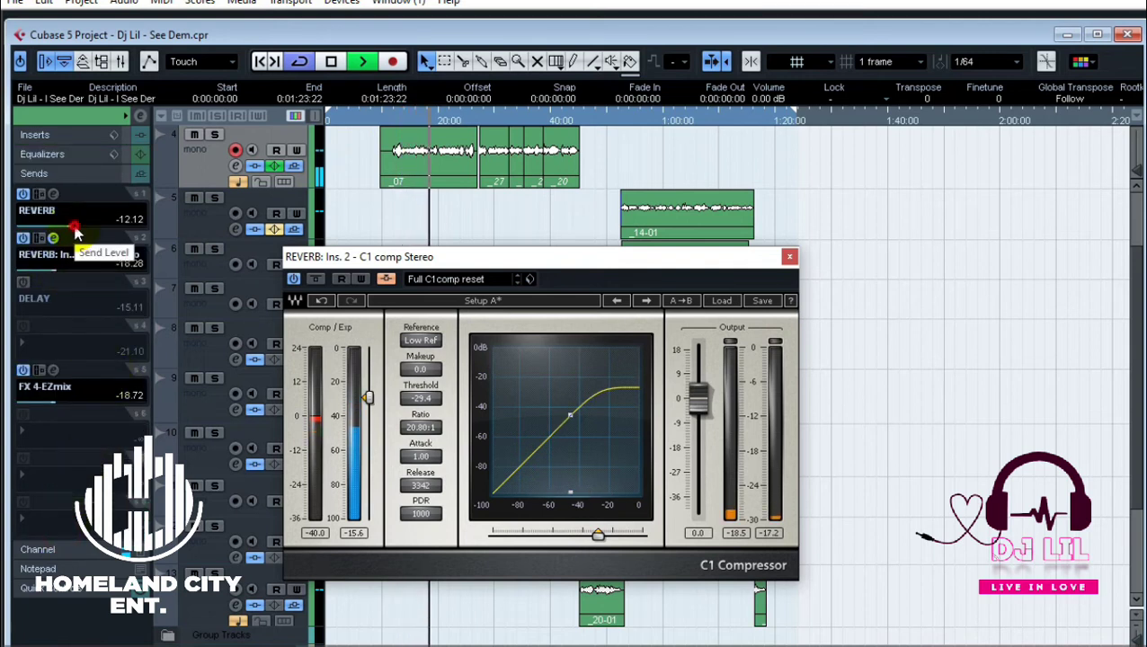
drag(57, 264, 62, 266)
click(69, 224)
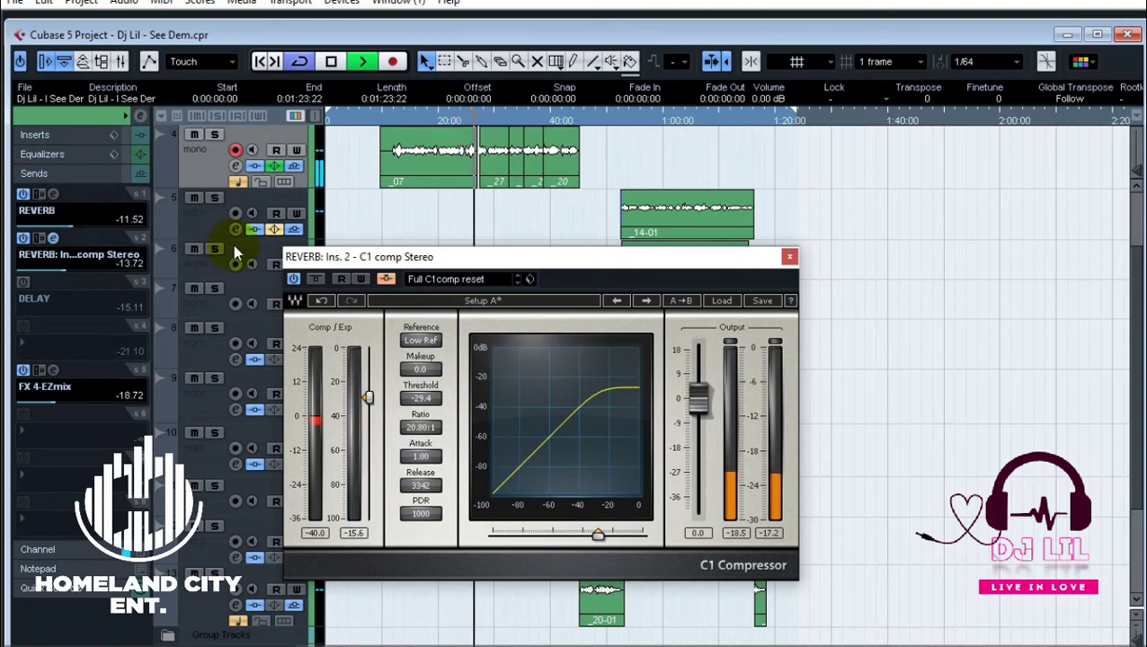
- Check track 4's channel fader during playback, stop the transport, and return to the track's sends
click(70, 554)
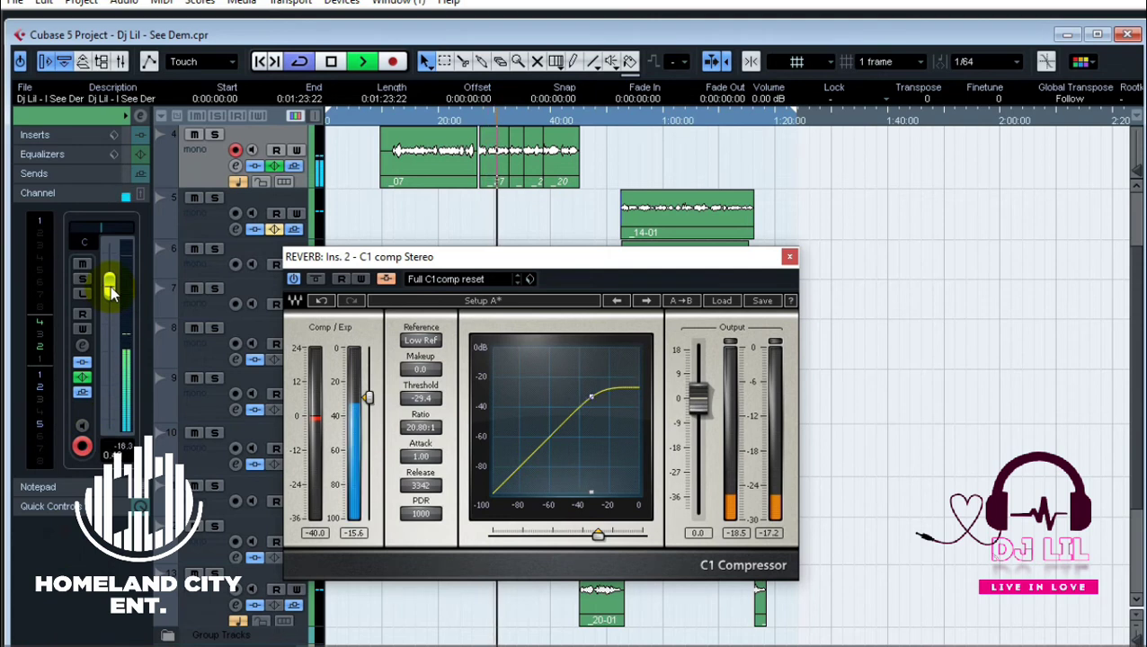
key(space)
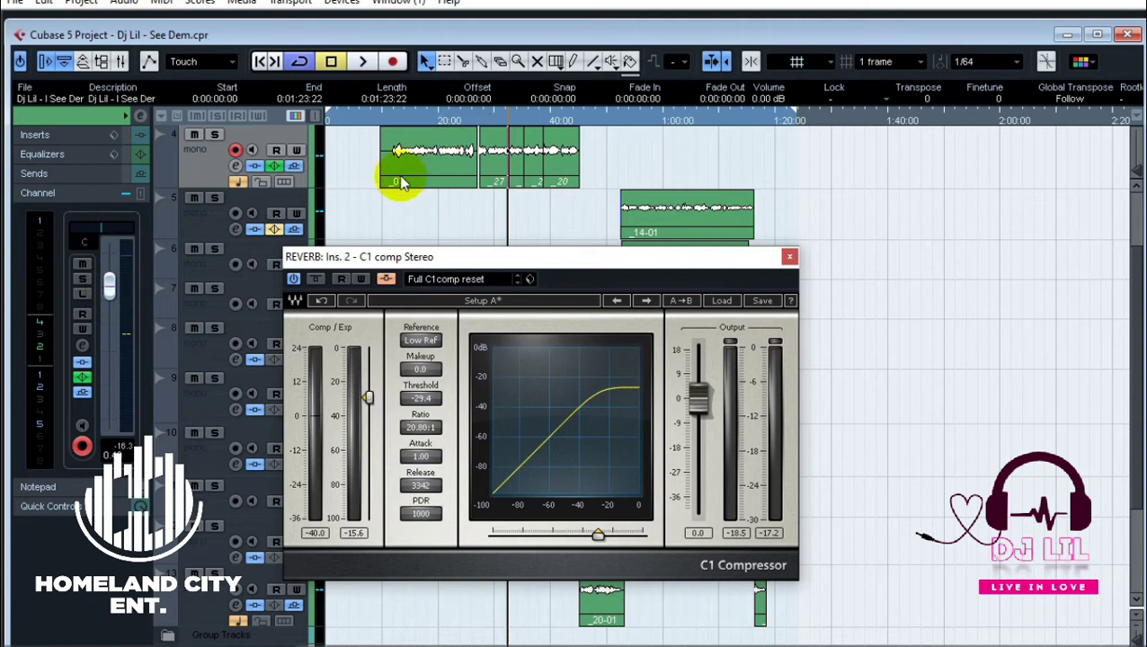
click(108, 176)
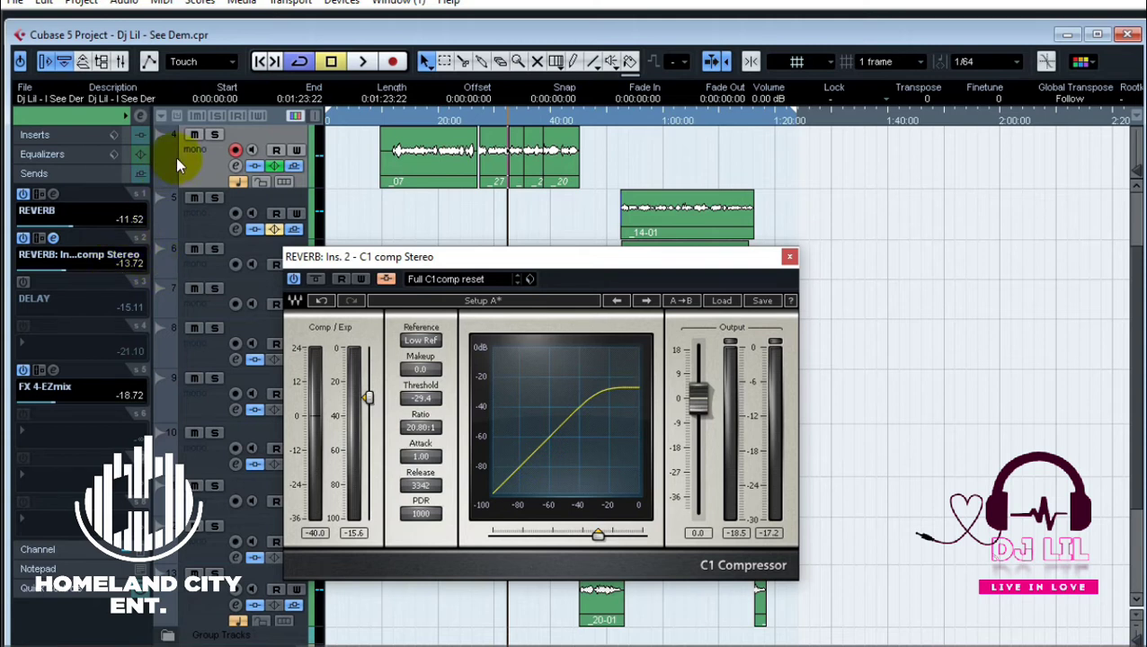
- Record automation of track 4's REVERB send during playback, raising it briefly to about 3.90, and turn automation writing off
click(296, 151)
click(389, 122)
key(space)
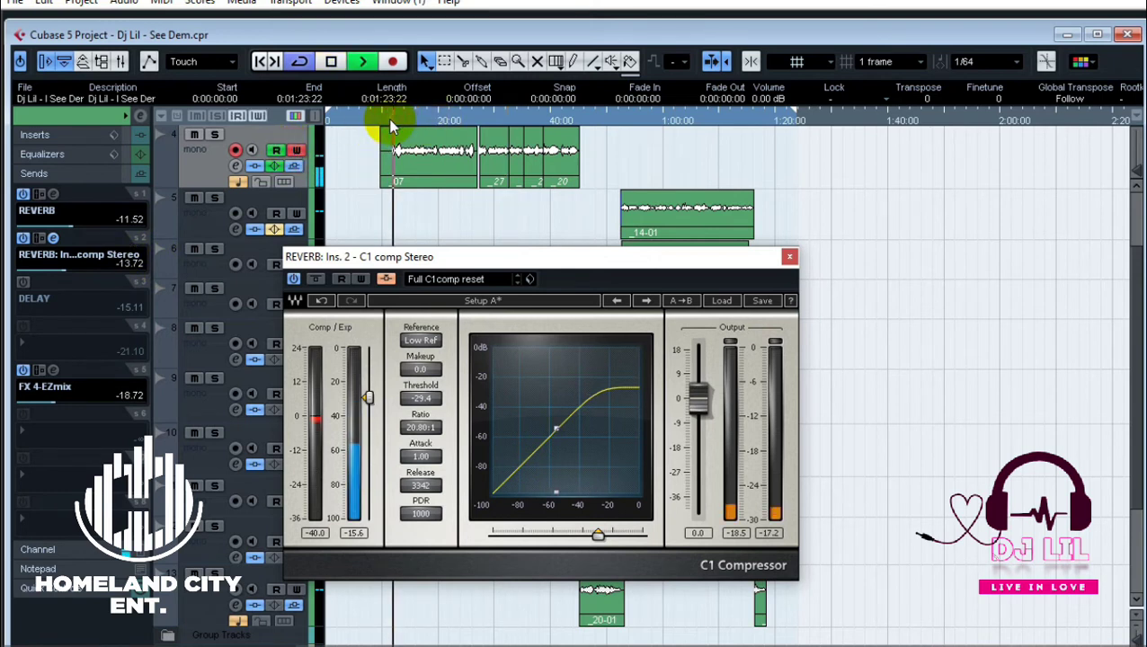
key(space)
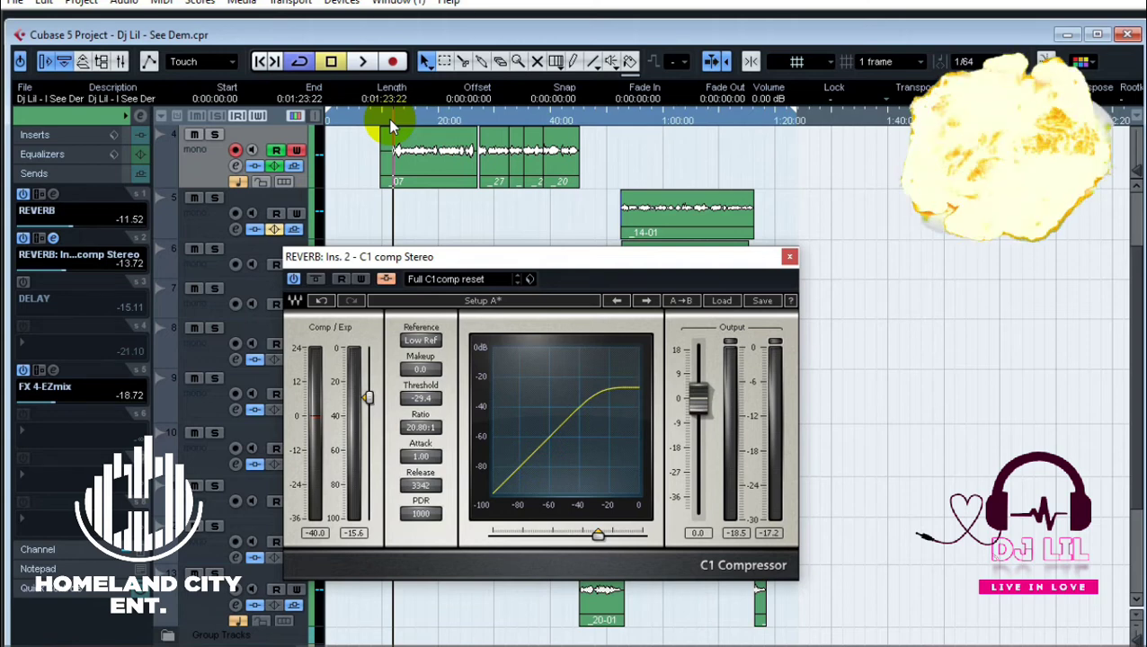
key(space)
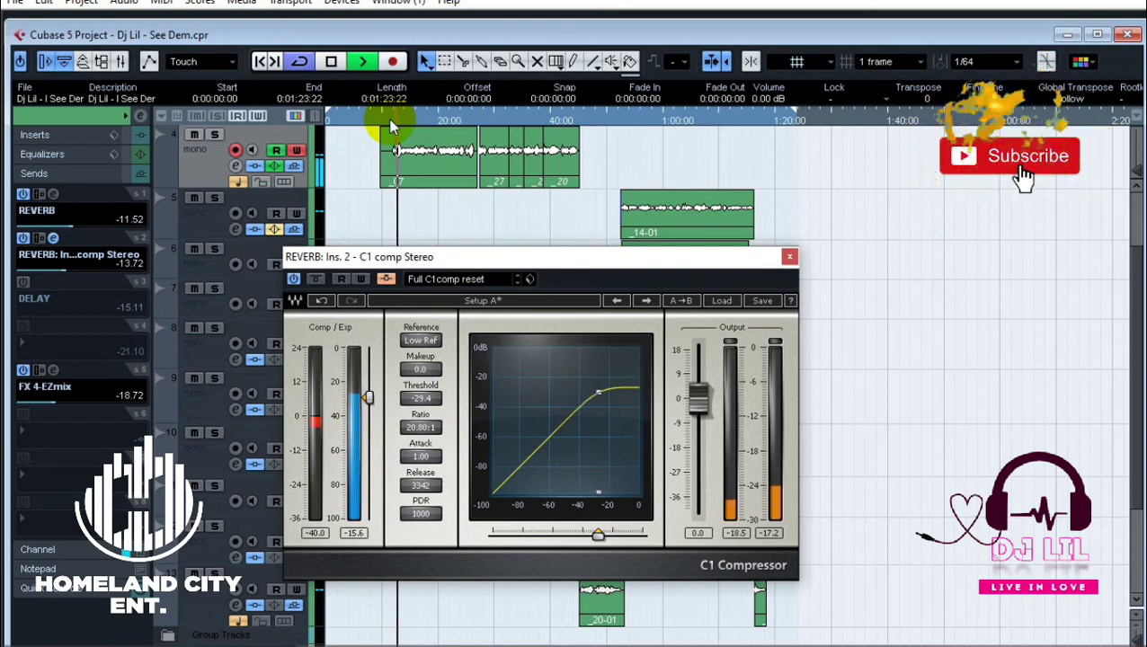
mouse_move(75, 229)
mouse_down()
mouse_move(133, 232)
mouse_move(69, 231)
mouse_up()
key(space)
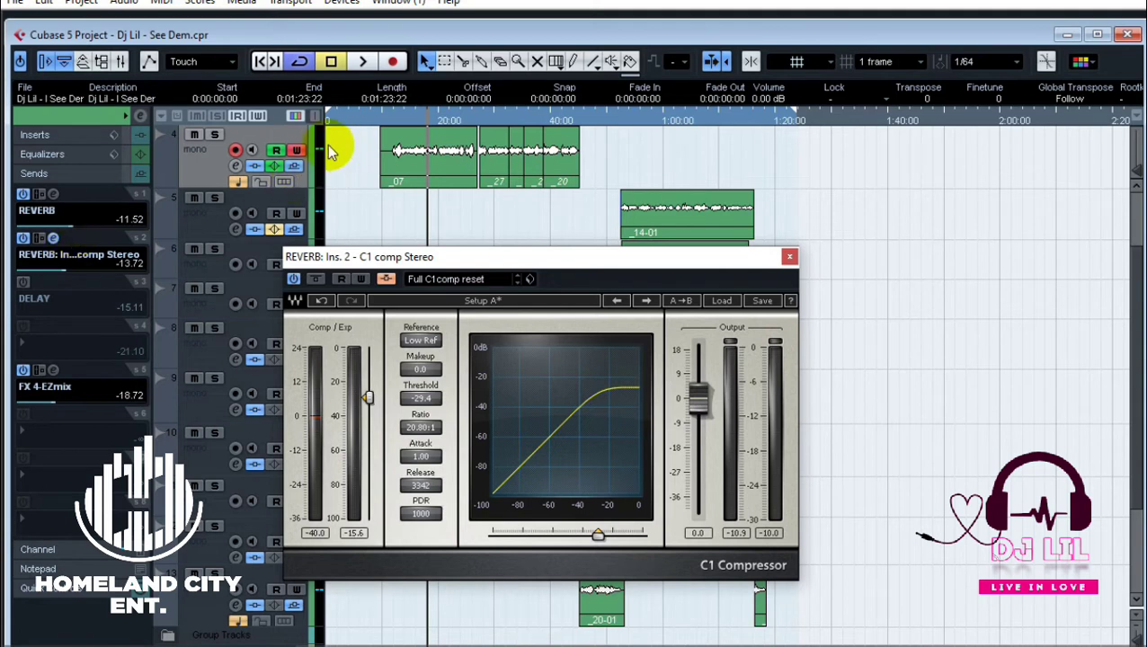
click(296, 151)
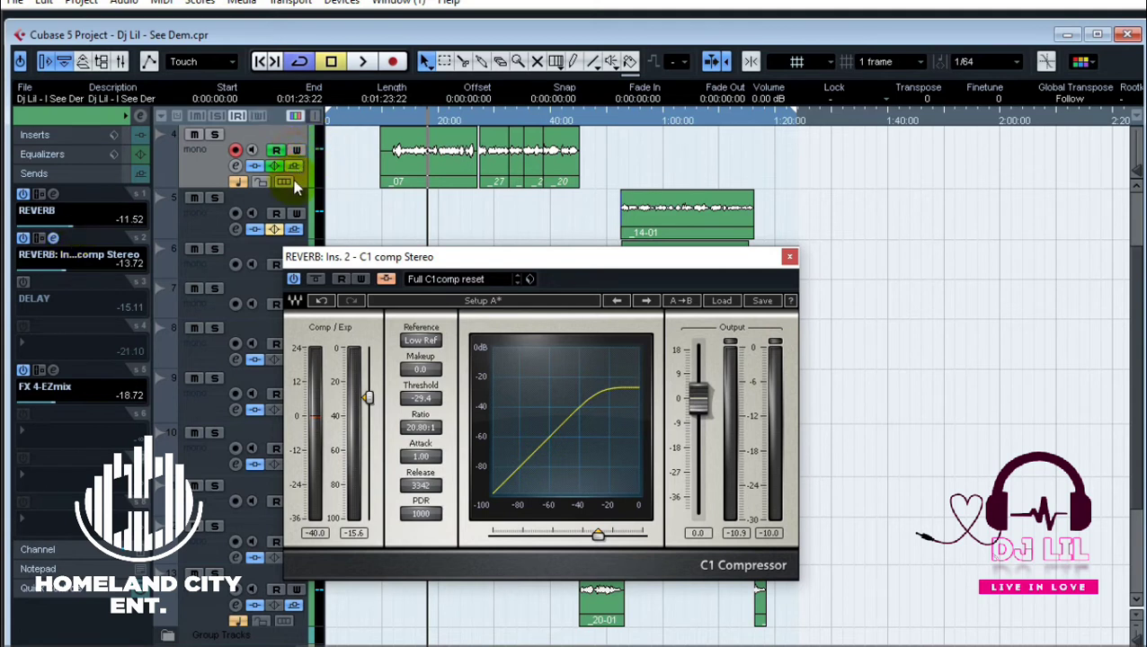
- Reveal track 4's automation lane and display the Sends:1 - Send Level parameter
click(162, 185)
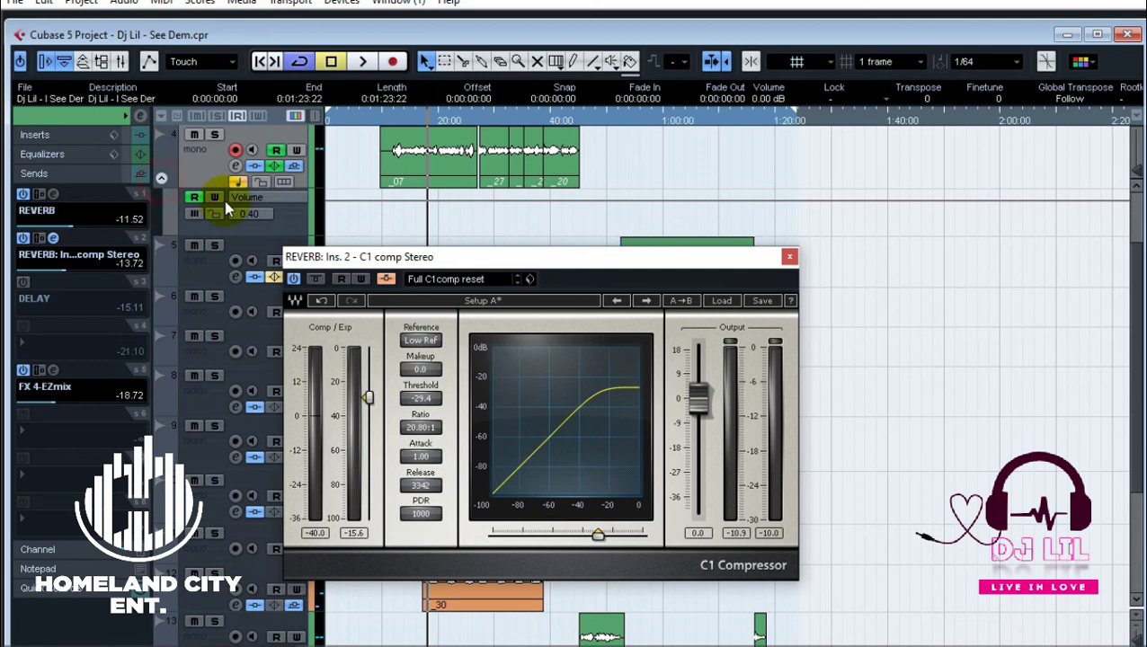
click(278, 196)
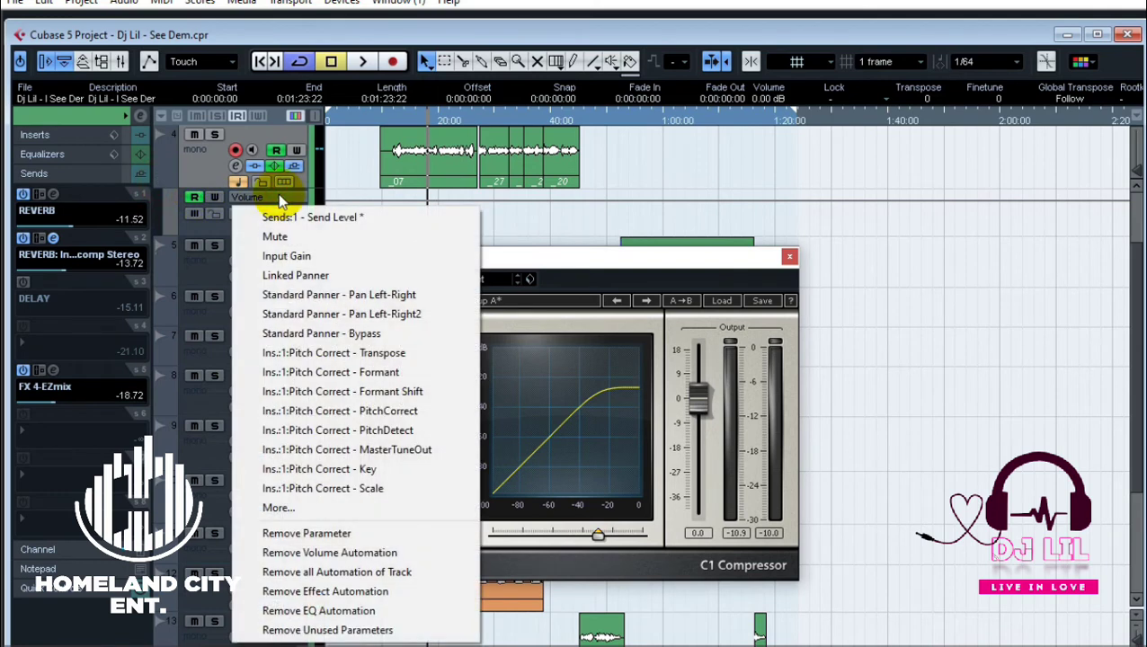
click(338, 221)
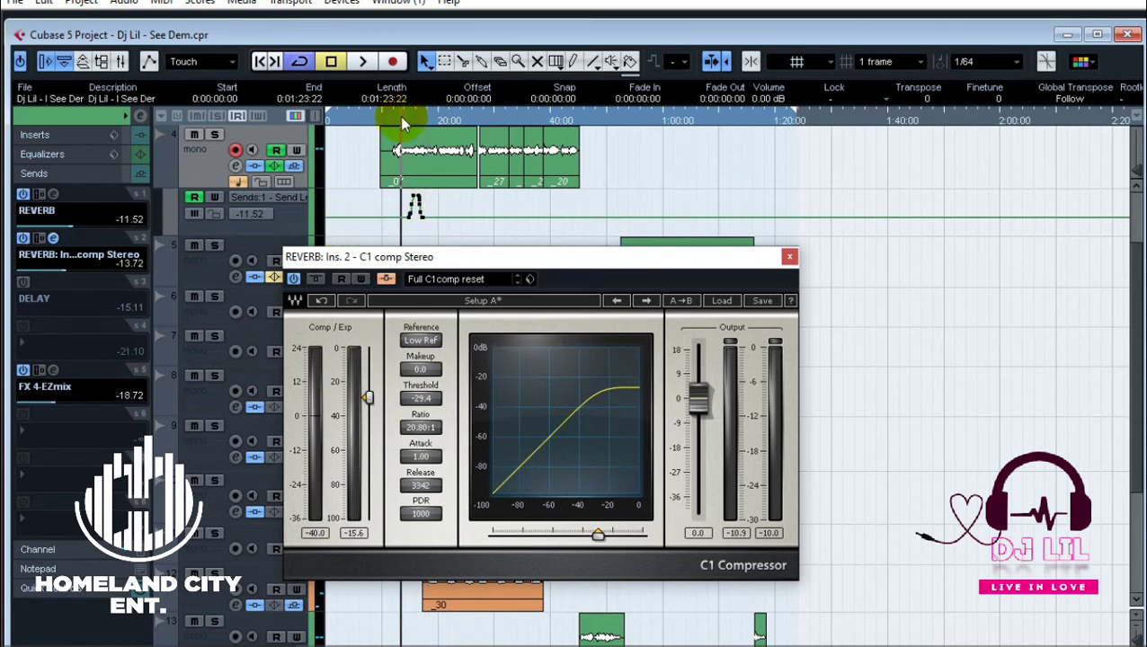
- Close the C1 compressor window and maximize the project window around the vocal's send-level automation
key(h)
key(h)
key(h)
key(h)
key(h)
key(h)
key(h)
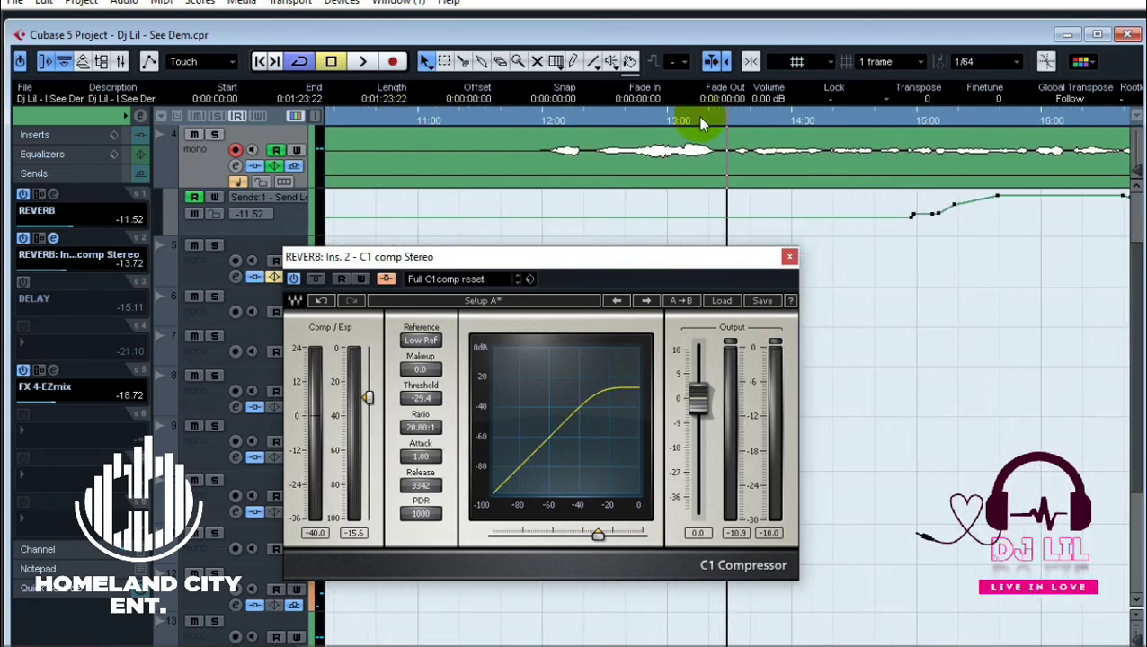
click(409, 120)
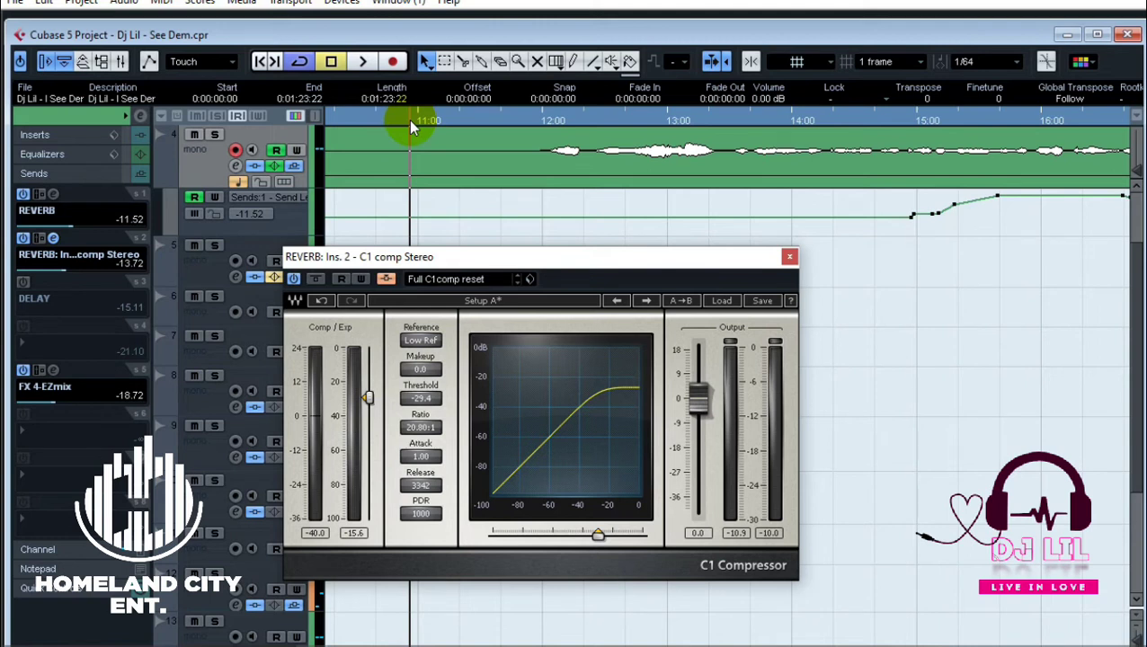
key(g)
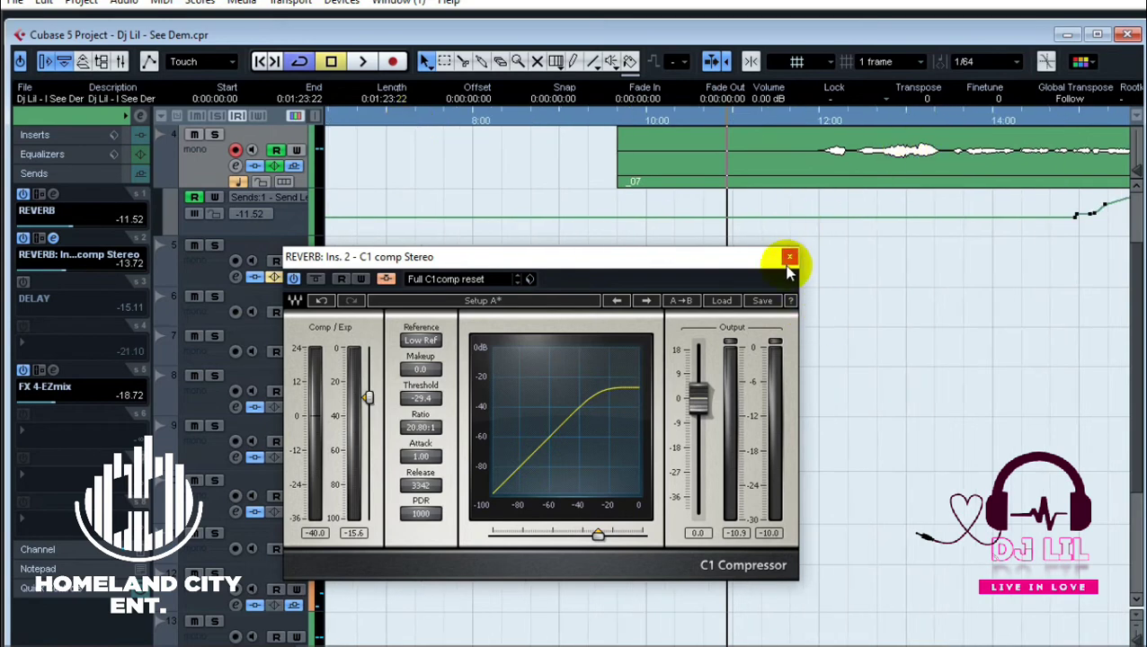
click(789, 258)
click(1097, 34)
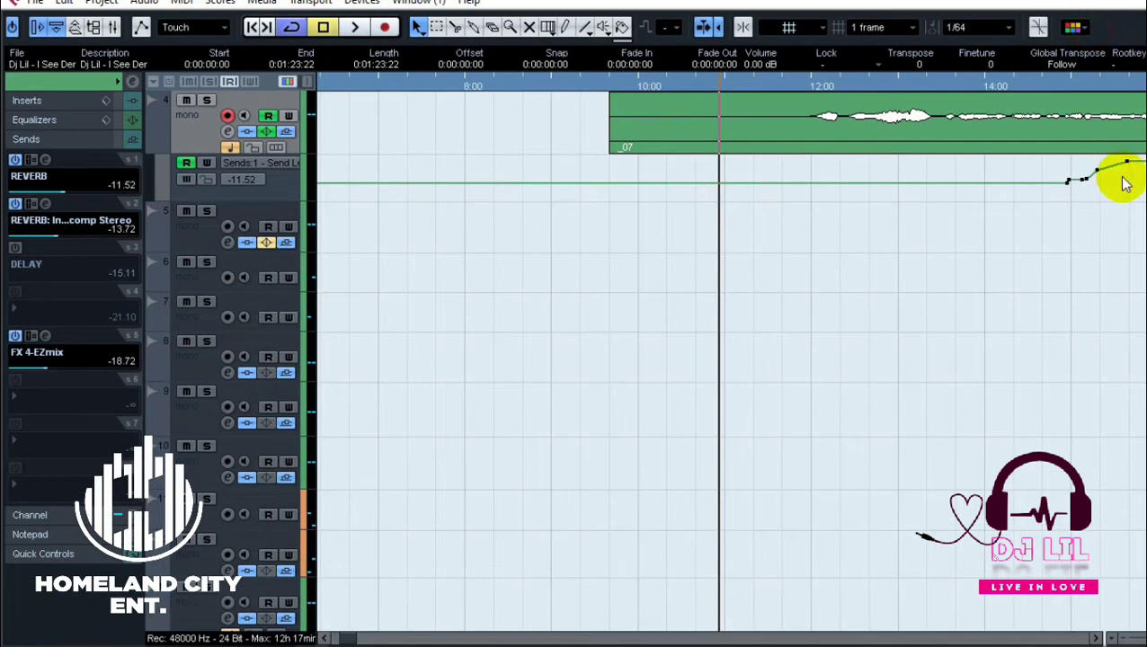
- Move the falling points of the REVERB send automation earlier so they begin at 0:00:16:00, and play from about 12 seconds
click(1091, 248)
scroll(1091, 248, right, 5)
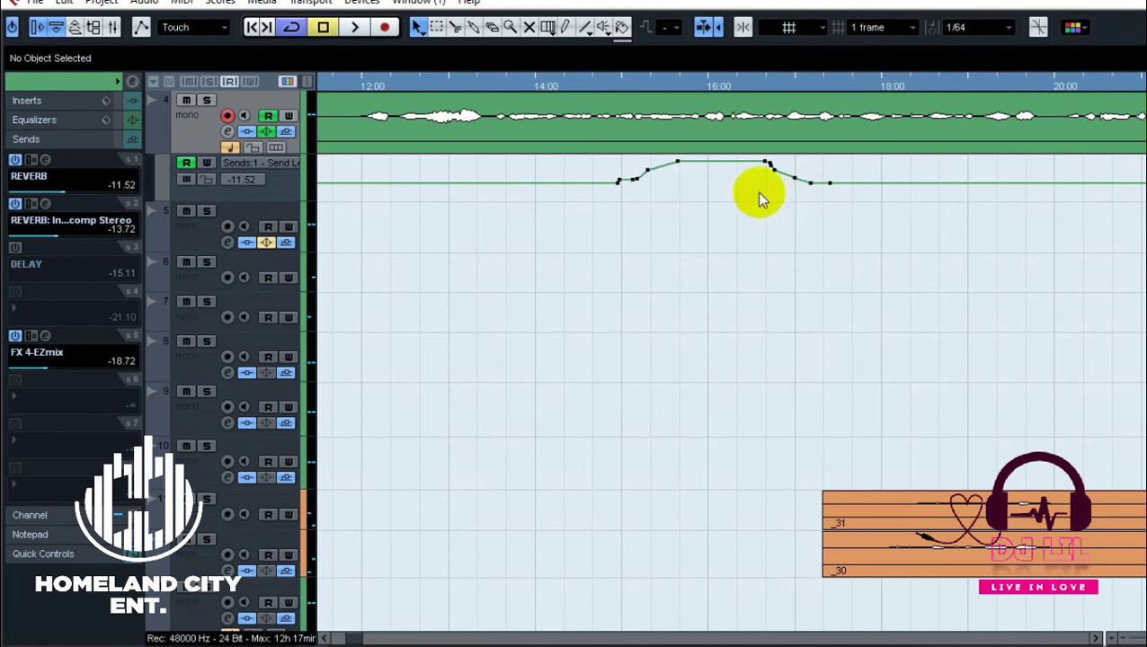
drag(809, 217, 762, 165)
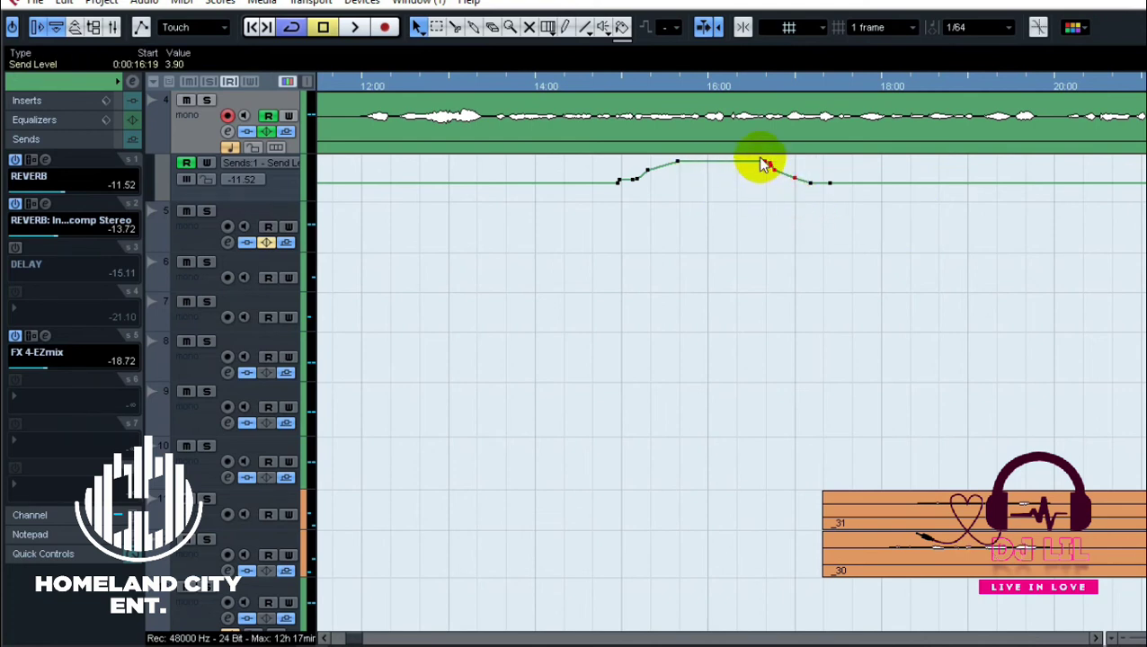
key(ctrl+Left)
key(ctrl+Left)
click(360, 83)
key(space)
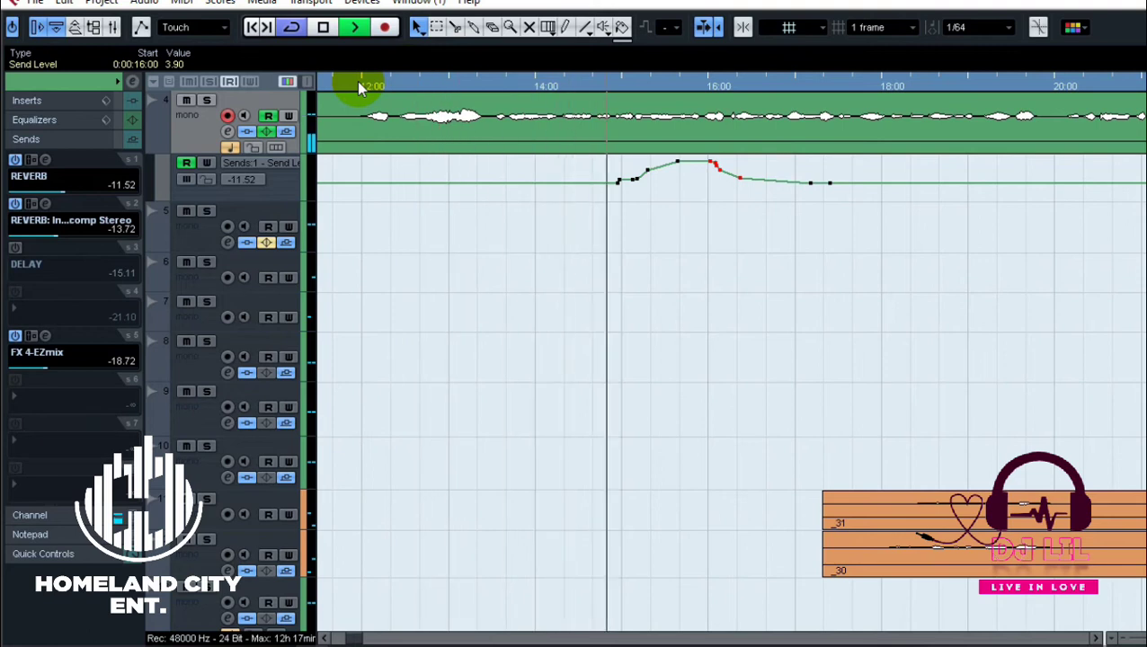
- Stop playback and nudge the falling points of track 4's REVERB send automation nine frames later
key(space)
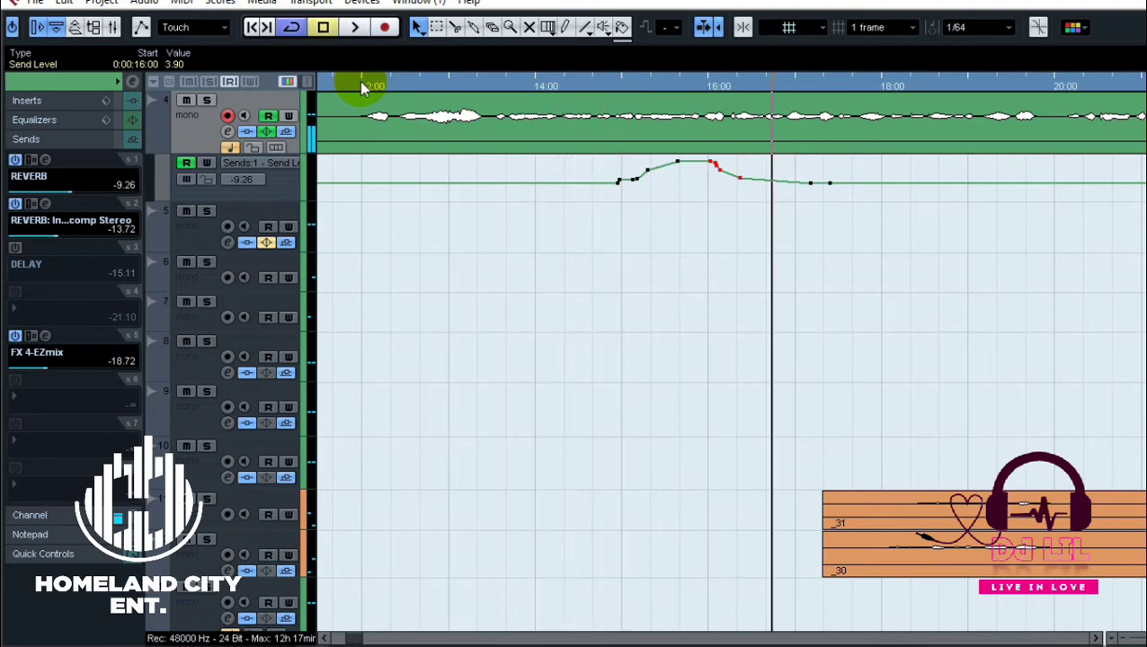
key(ctrl+Right)
key(ctrl+Right)
key(ctrl+Right)
key(ctrl+Right)
key(ctrl+Right)
key(ctrl+Right)
key(ctrl+Right)
key(ctrl+Right)
key(ctrl+Right)
- Select the rising points of the REVERB send automation and move them later so they begin at 0:00:15:20
drag(632, 156, 707, 202)
key(ctrl+Right)
key(ctrl+Right)
key(ctrl+Right)
key(ctrl+Right)
key(ctrl+Right)
key(ctrl+Right)
key(ctrl+Right)
key(ctrl+Right)
key(ctrl+Right)
key(ctrl+Right)
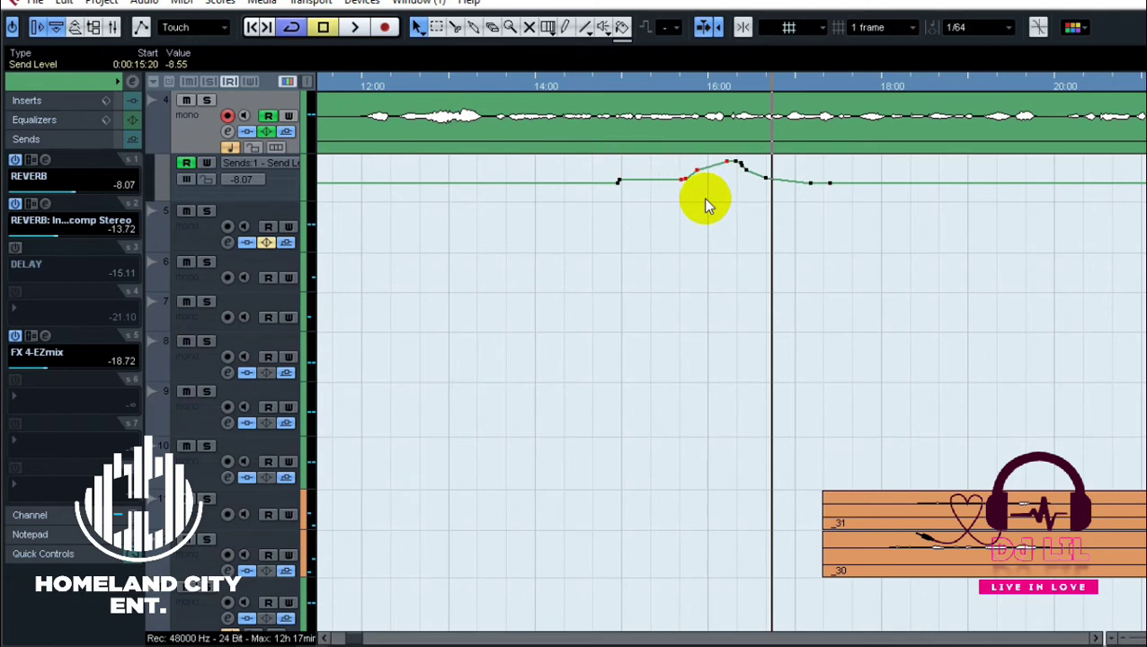
- Move the first peak point of the send automation earlier for a steeper rise just before 16:00, and play the passage
click(730, 168)
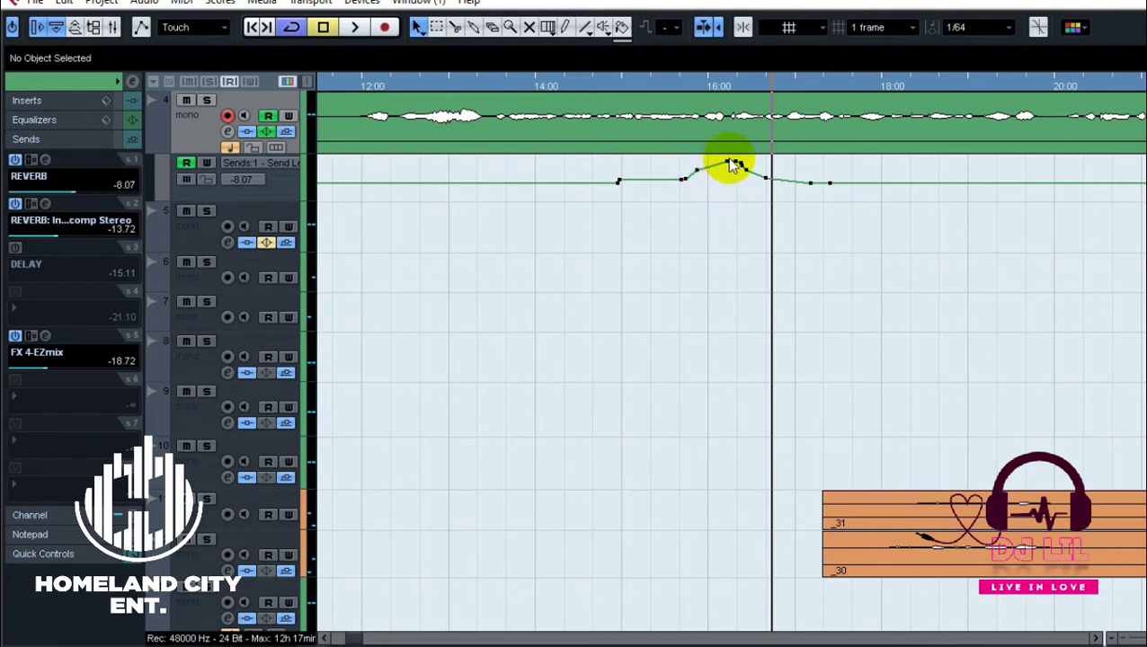
drag(734, 167, 697, 164)
click(686, 167)
click(684, 162)
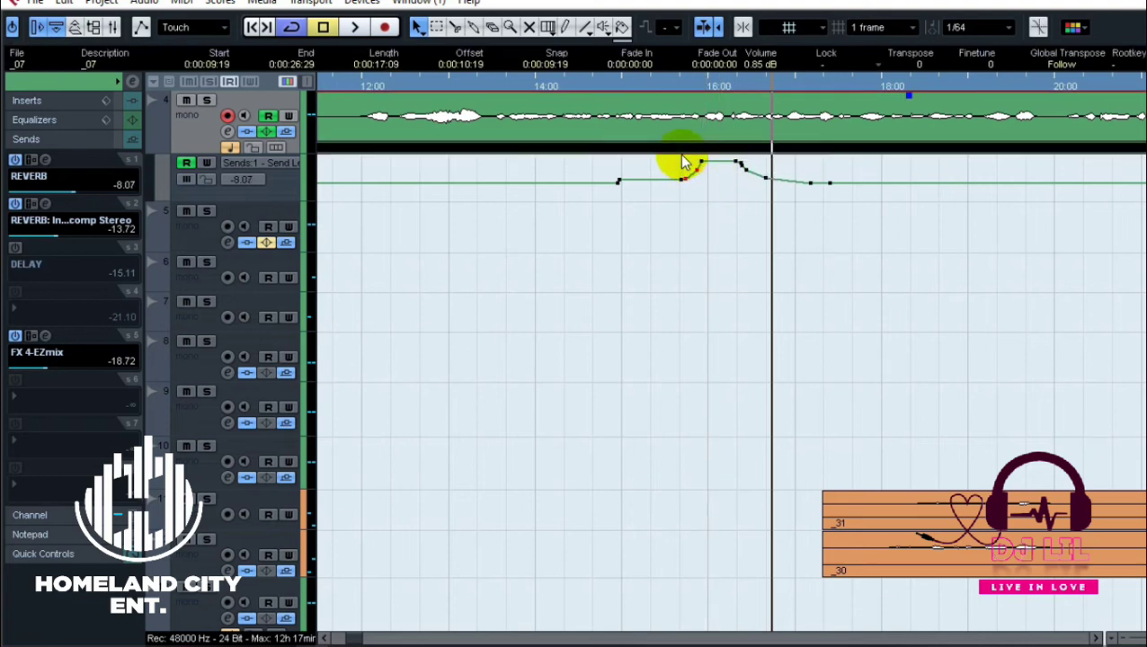
click(550, 89)
key(space)
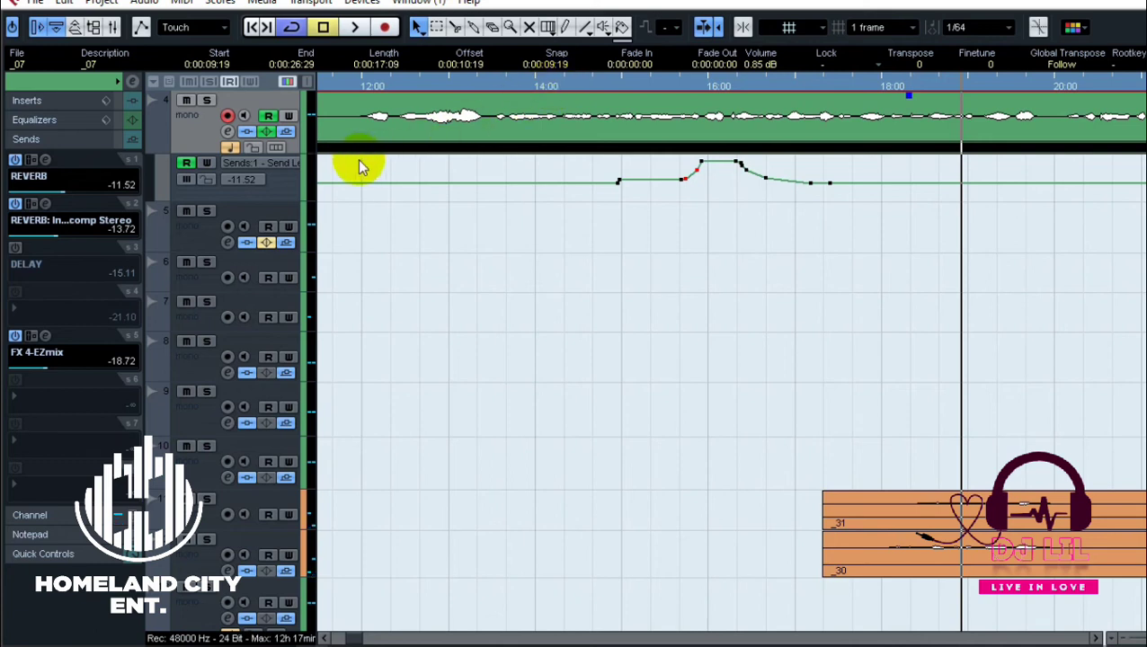
- Turn off reading of track 4's send-level automation and hide its automation lane
click(186, 163)
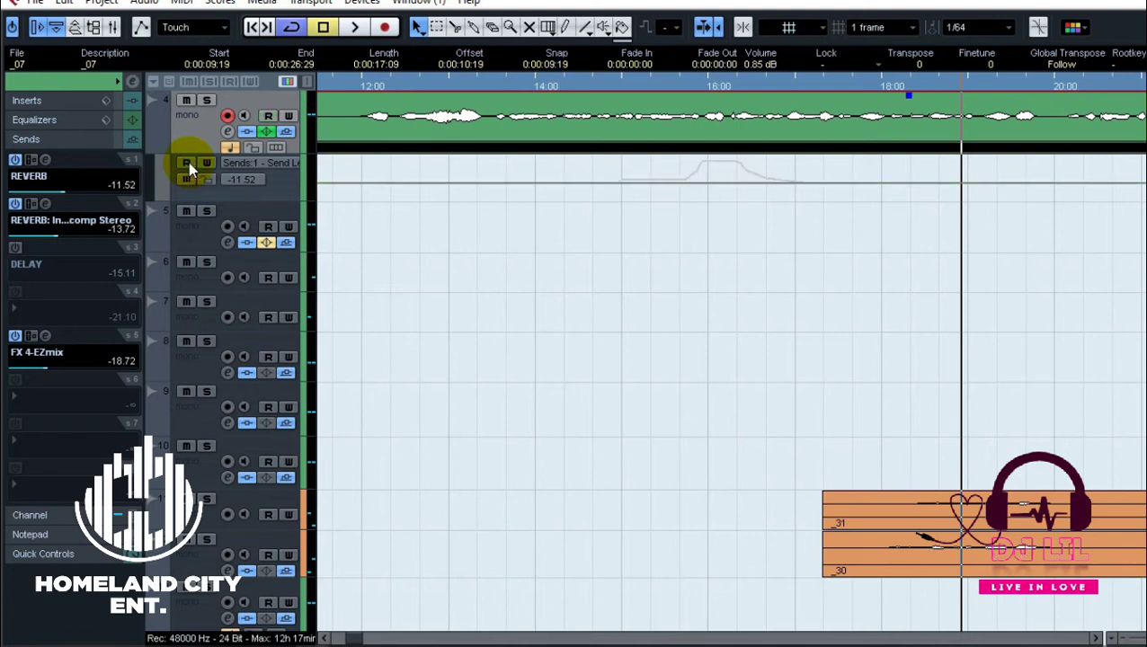
click(157, 147)
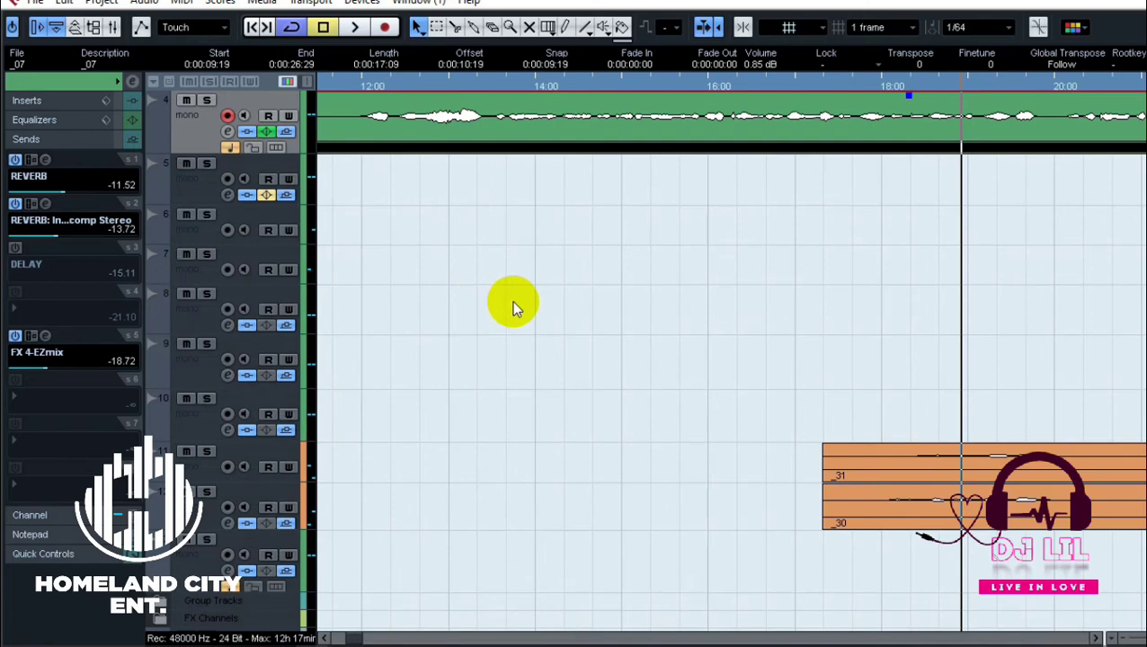
key(g)
key(g)
key(g)
key(g)
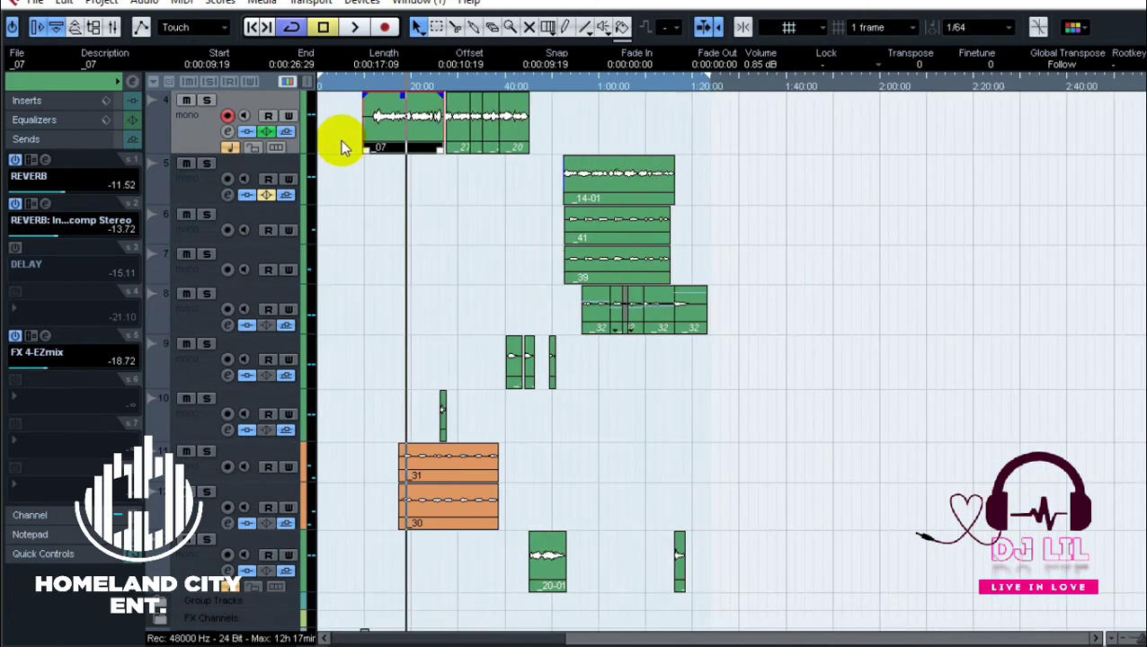
- Open the mixer and the DELAY channel's settings, and load the Waves C1 comp Stereo in insert slot 2
click(361, 3)
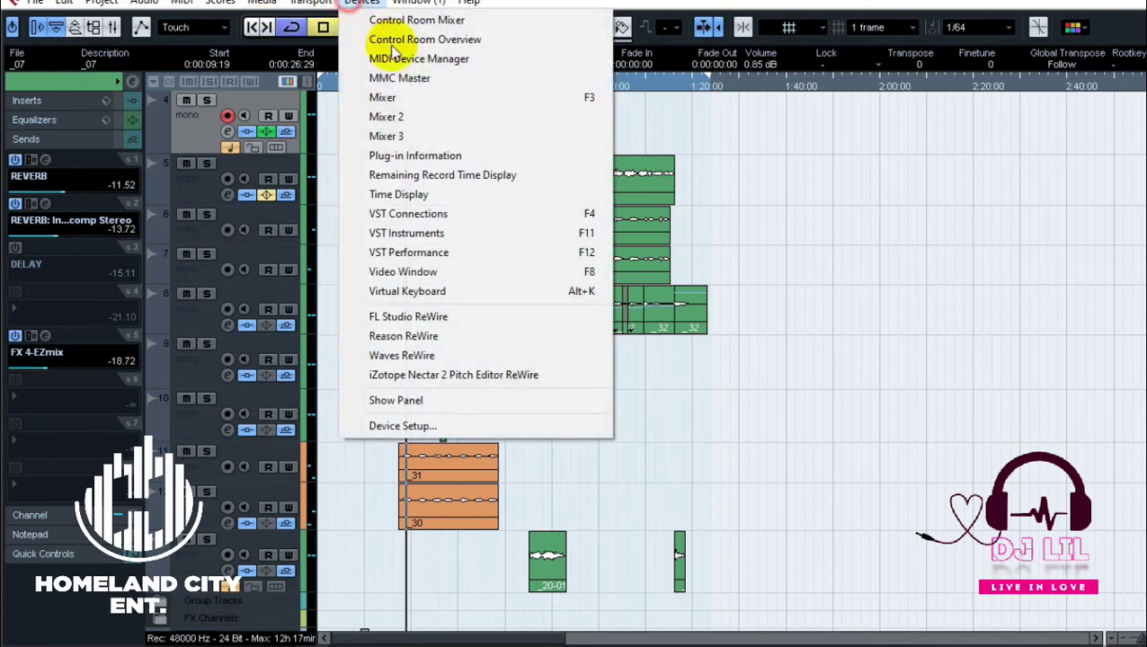
click(449, 96)
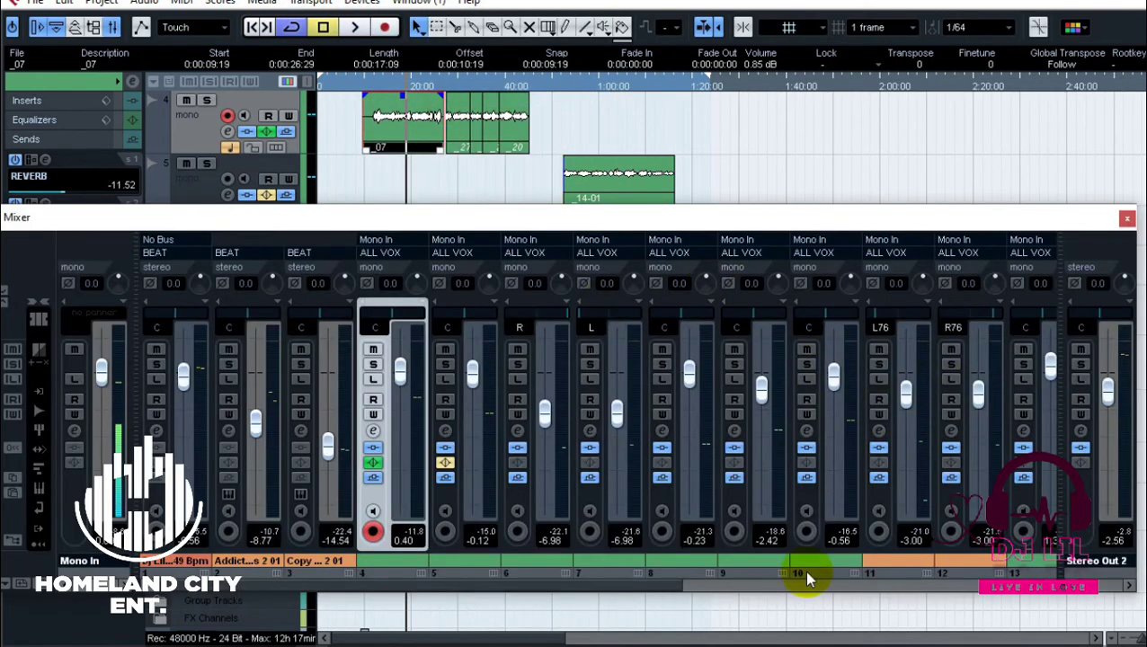
drag(668, 588, 1016, 589)
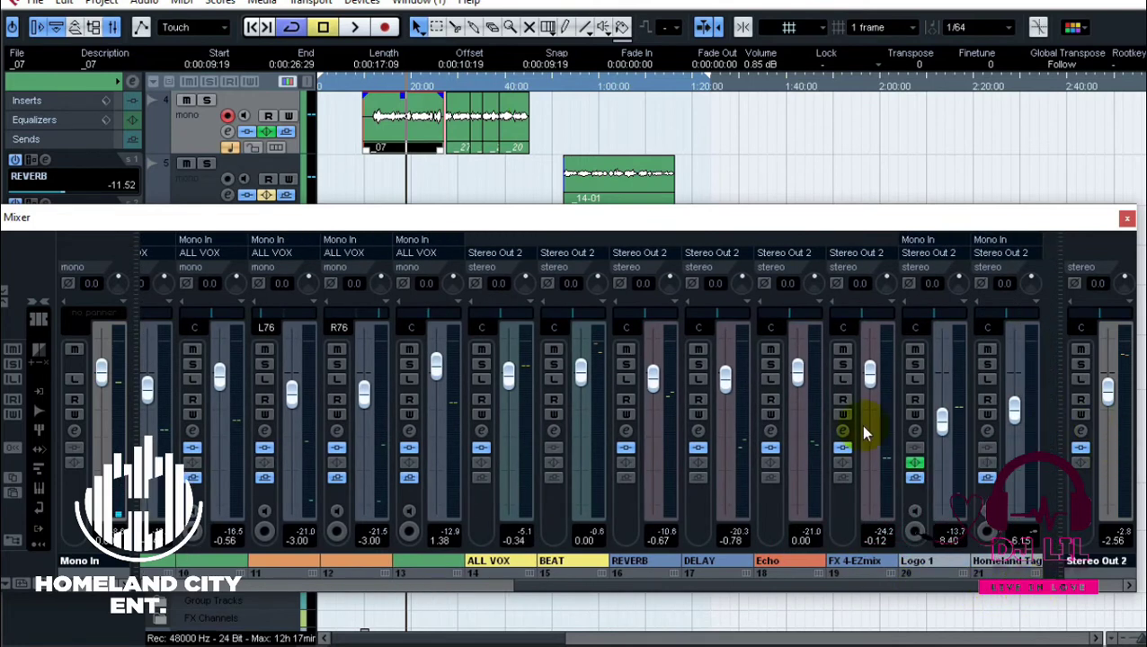
click(699, 430)
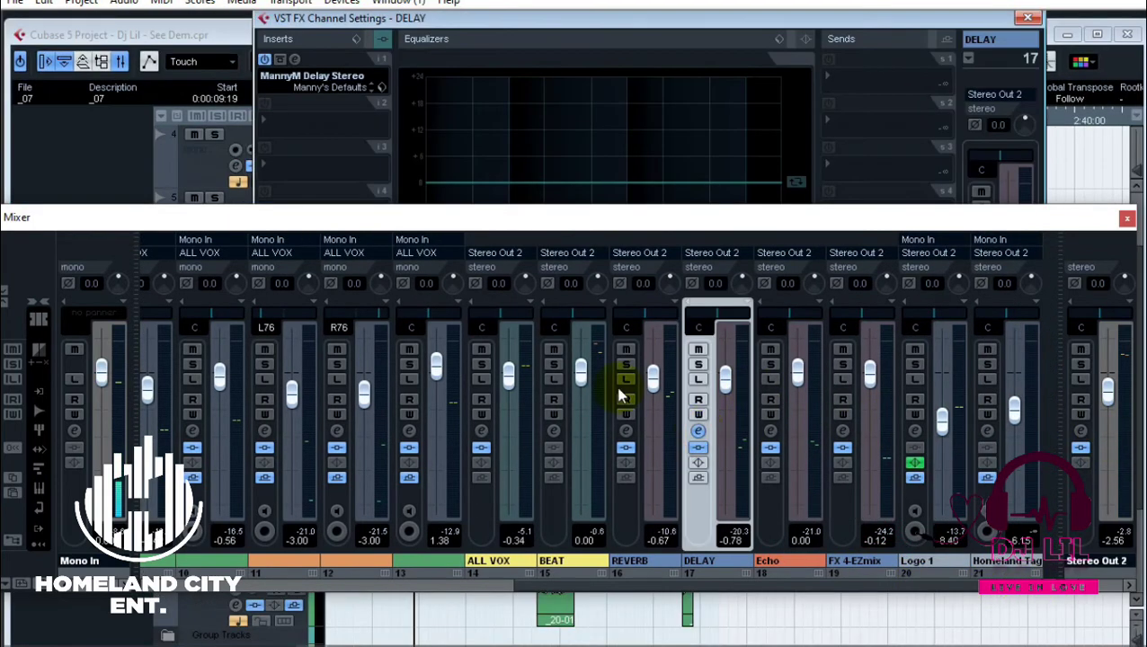
click(291, 117)
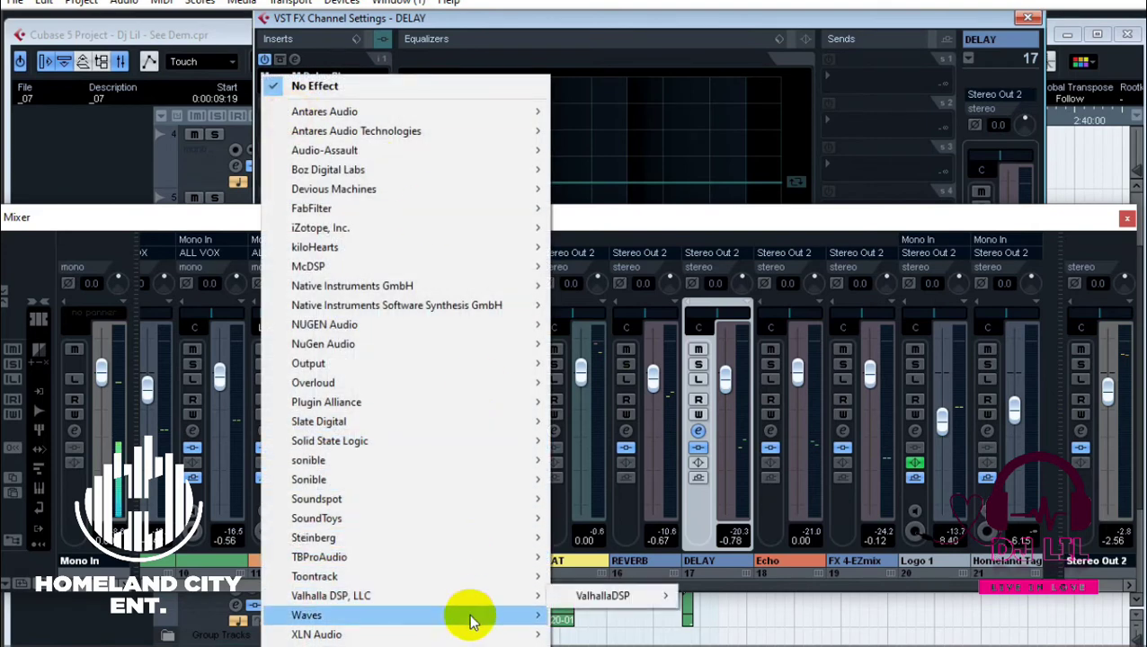
mouse_move(471, 620)
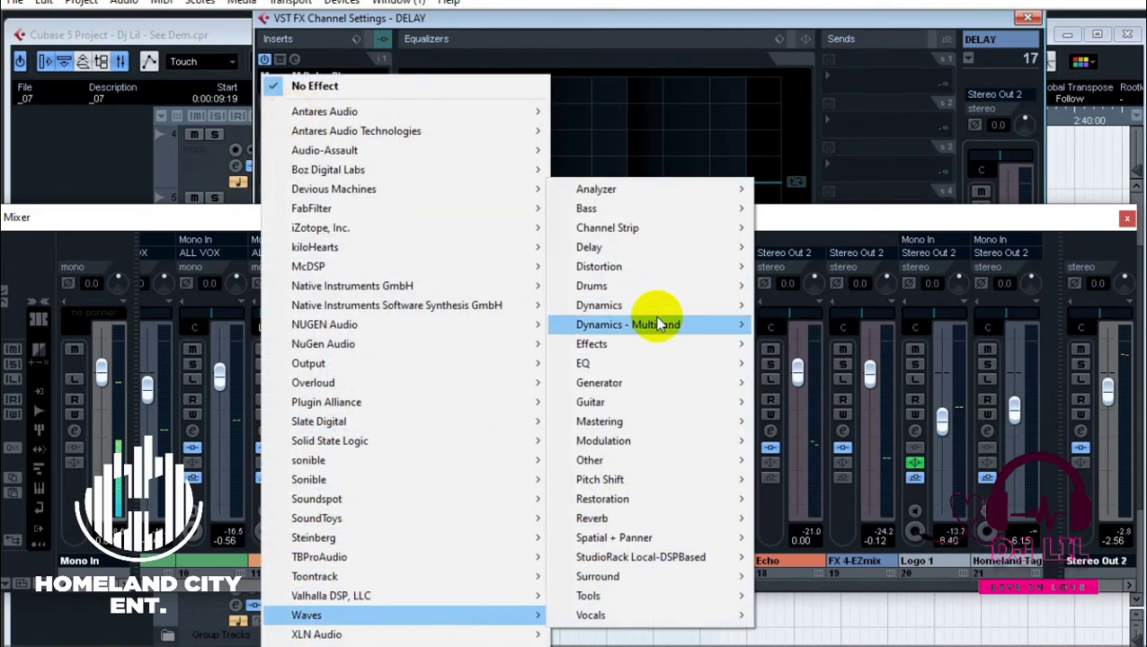
mouse_move(661, 305)
click(844, 62)
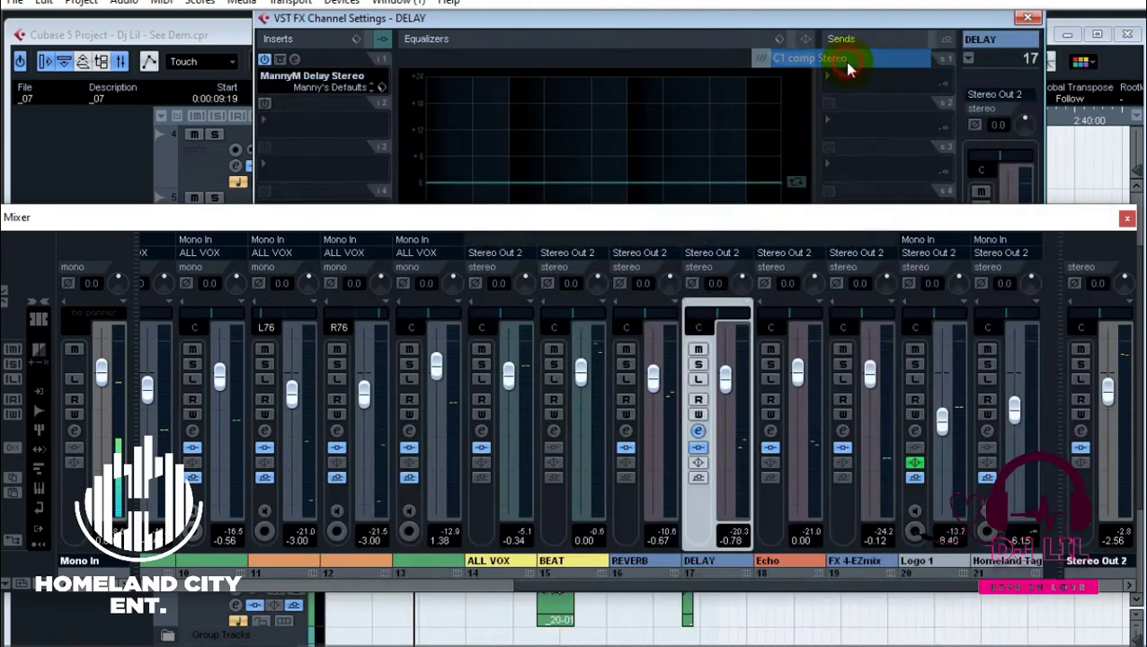
- Activate the DELAY compressor's side-chain and set threshold -32.8, ratio 22.83:1, attack 0.84, release 1445 and PDR 1000
drag(460, 340, 460, 343)
drag(460, 384, 460, 445)
drag(460, 397, 460, 394)
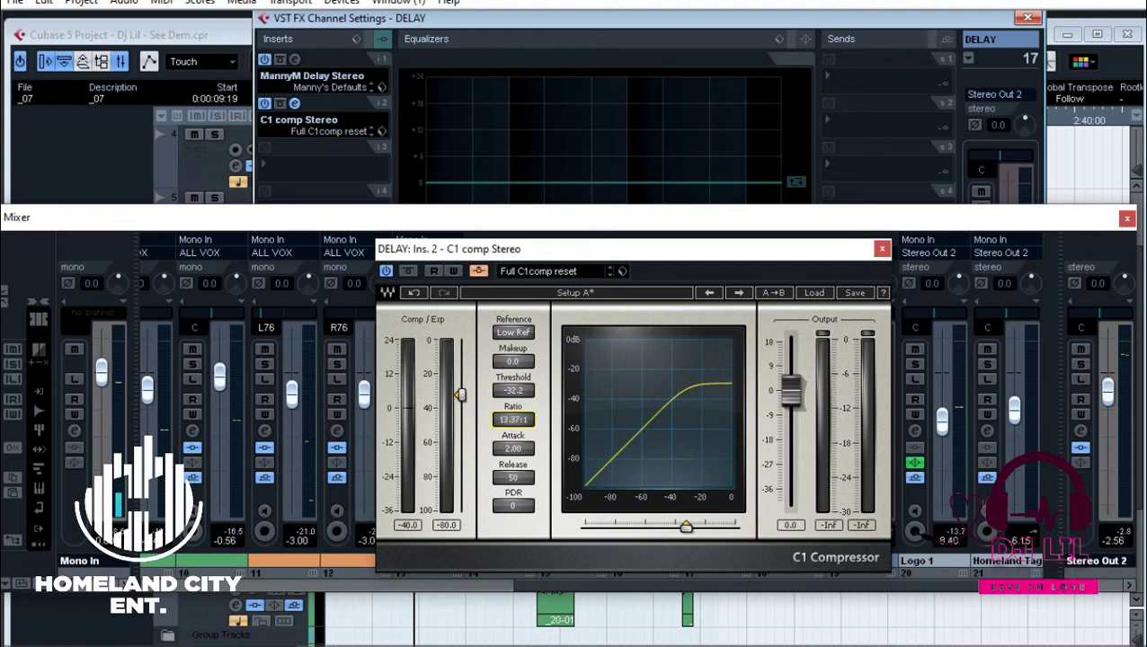
click(513, 449)
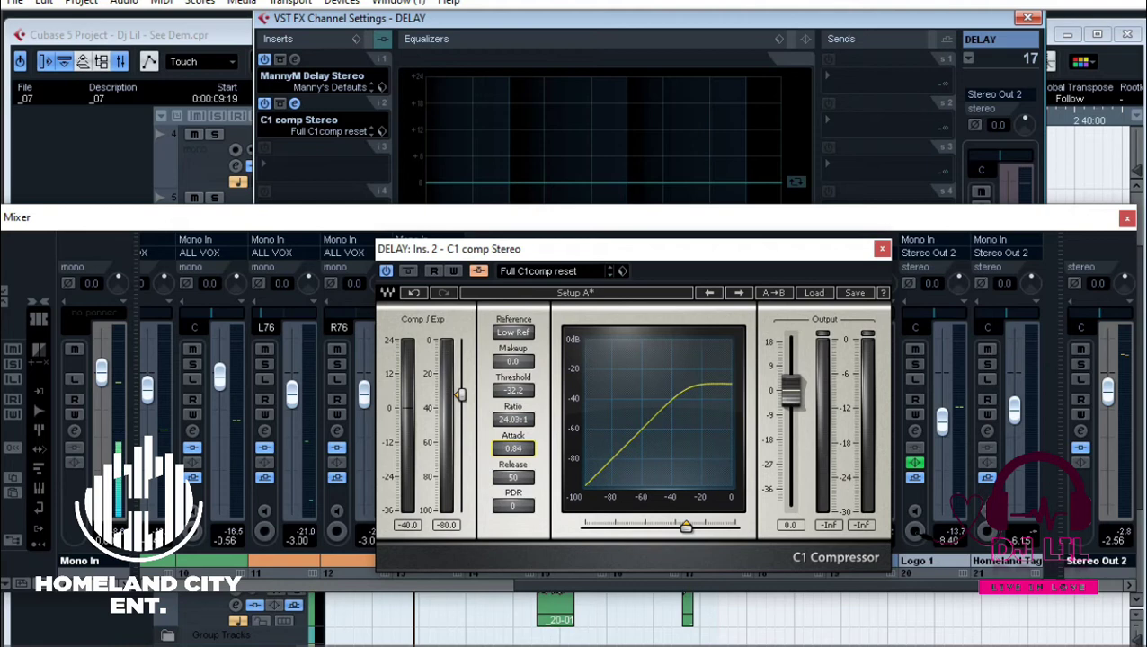
key(Tab)
key(Tab)
text(20)
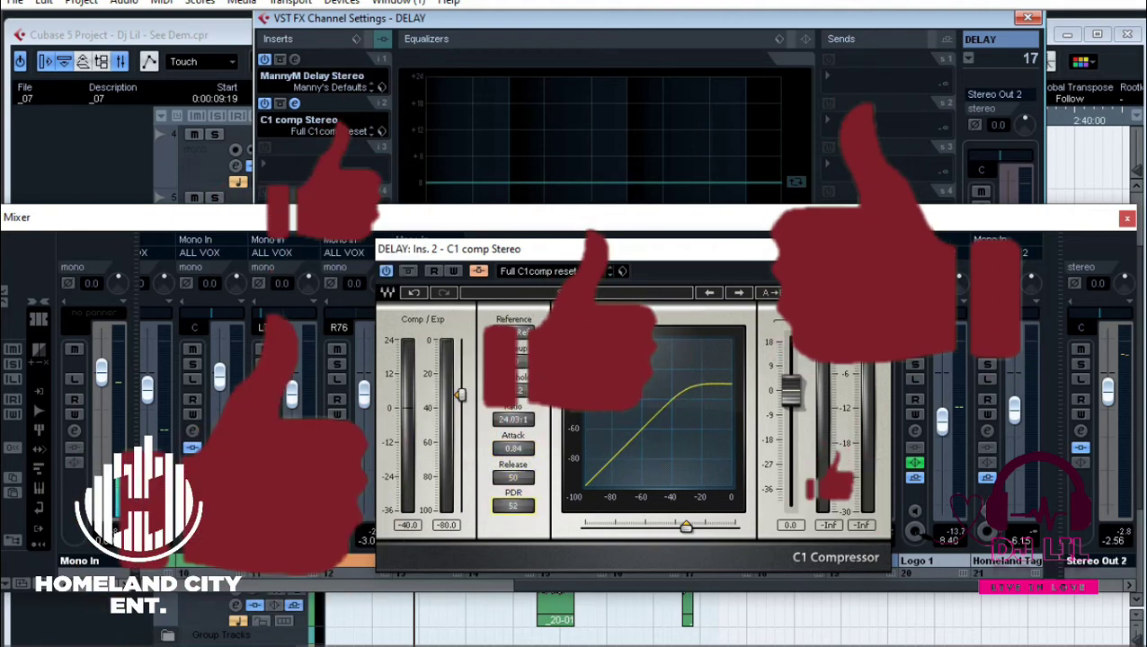
click(513, 478)
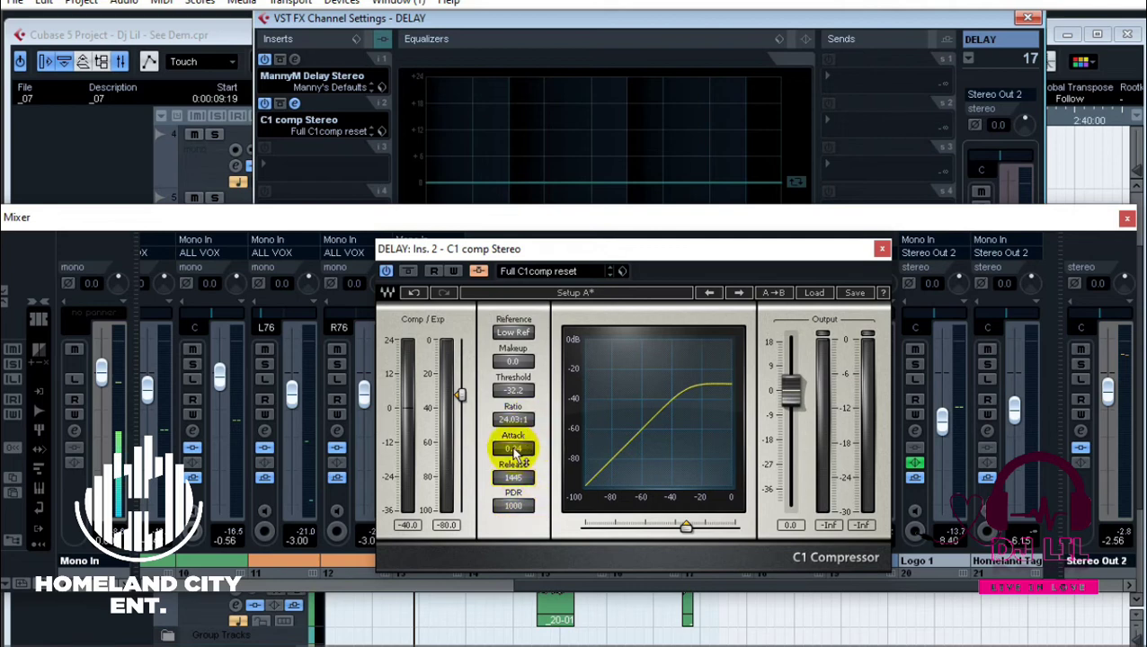
scroll(519, 431, down, 2)
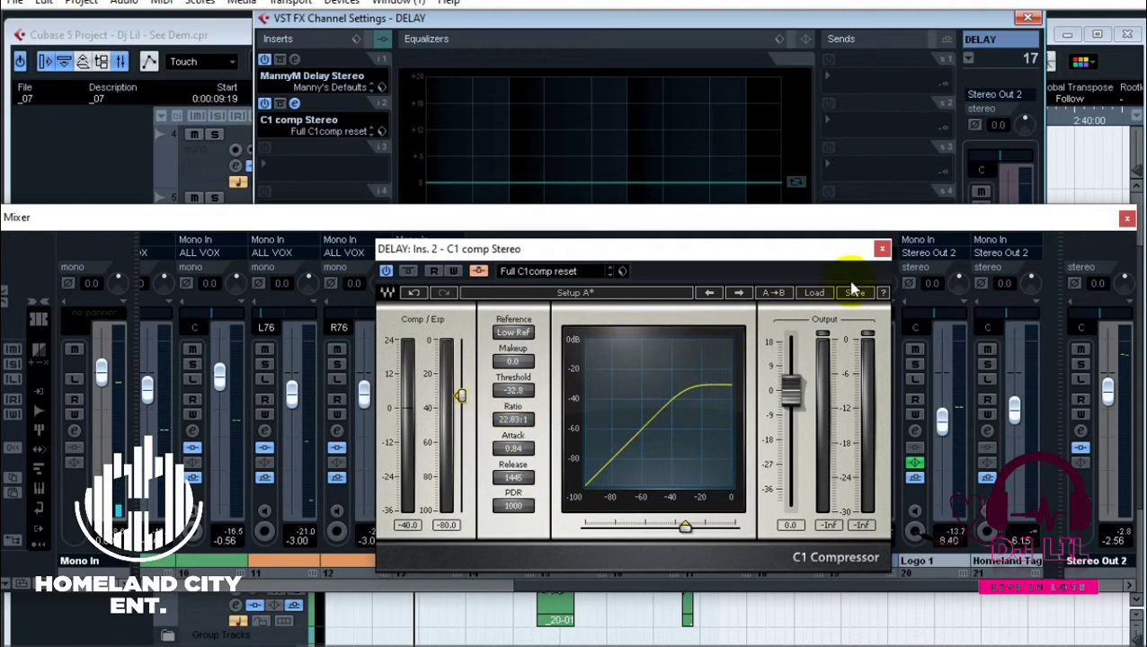
click(882, 251)
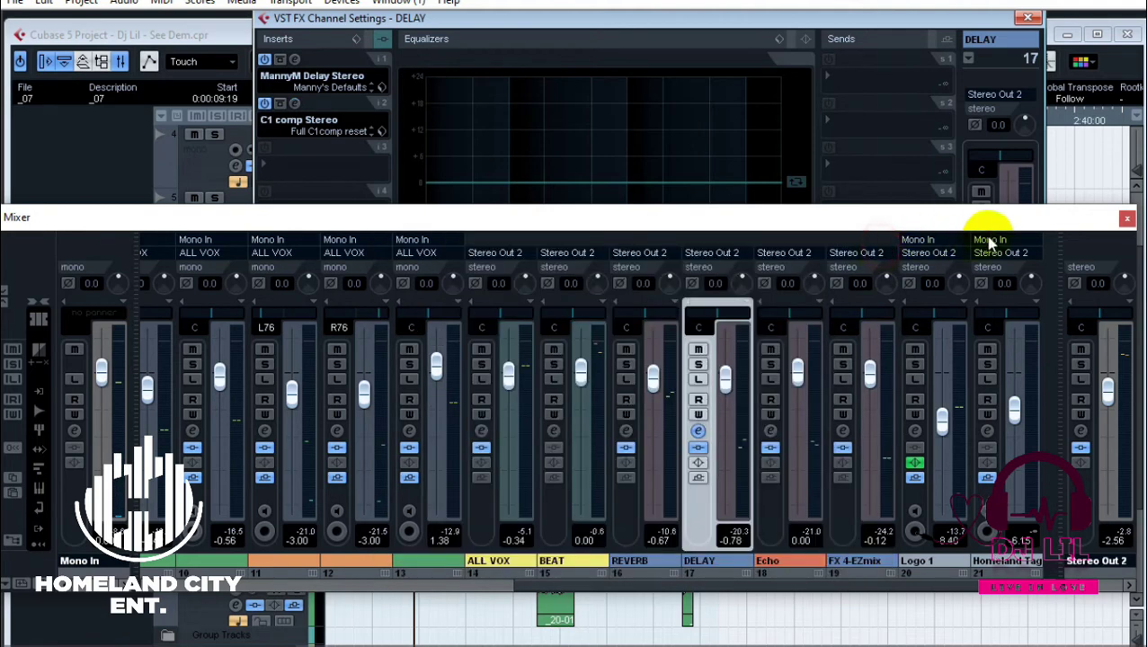
- Close the mixer, enable track 4's DELAY send and raise its level to -6.02 while playing from about 11 seconds
click(1127, 220)
click(206, 169)
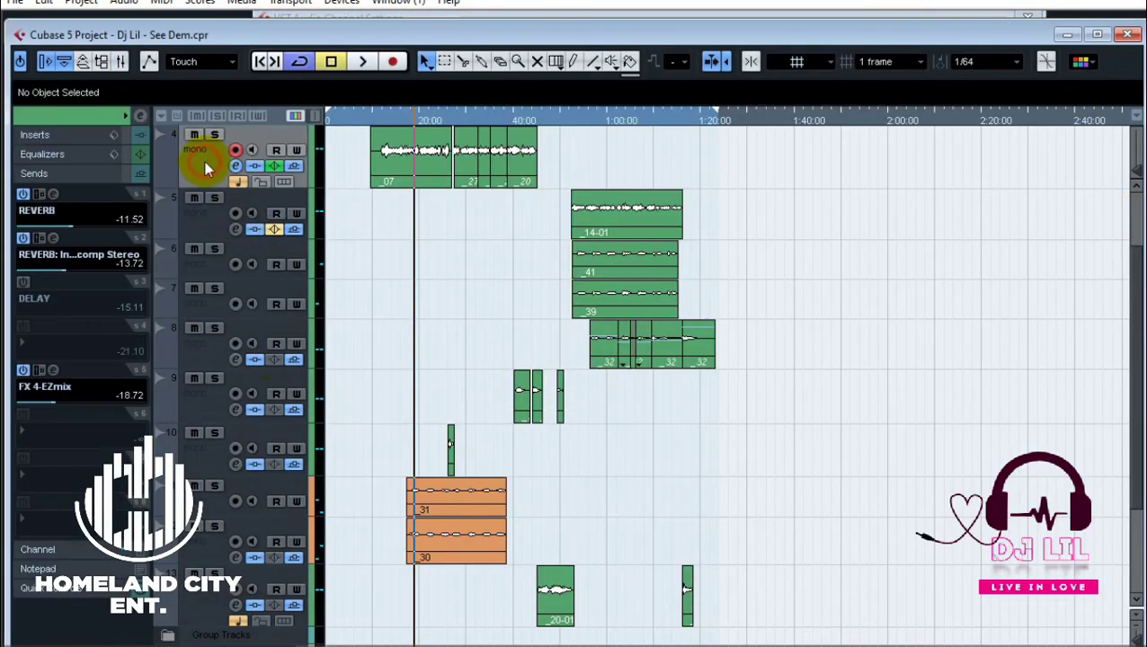
click(24, 283)
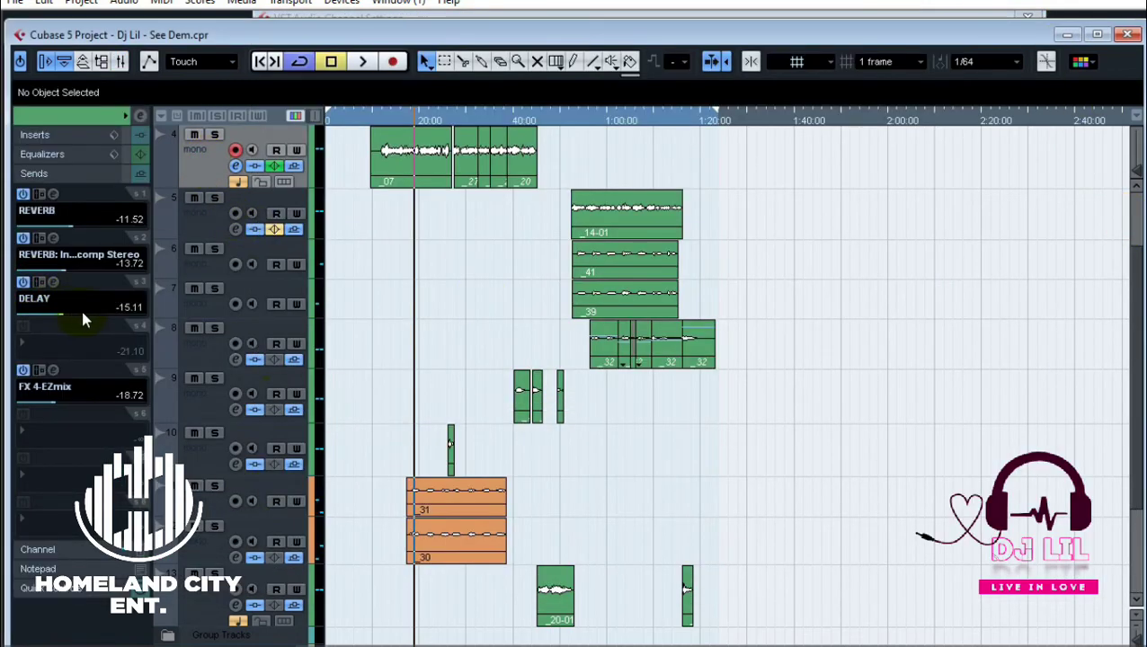
click(378, 126)
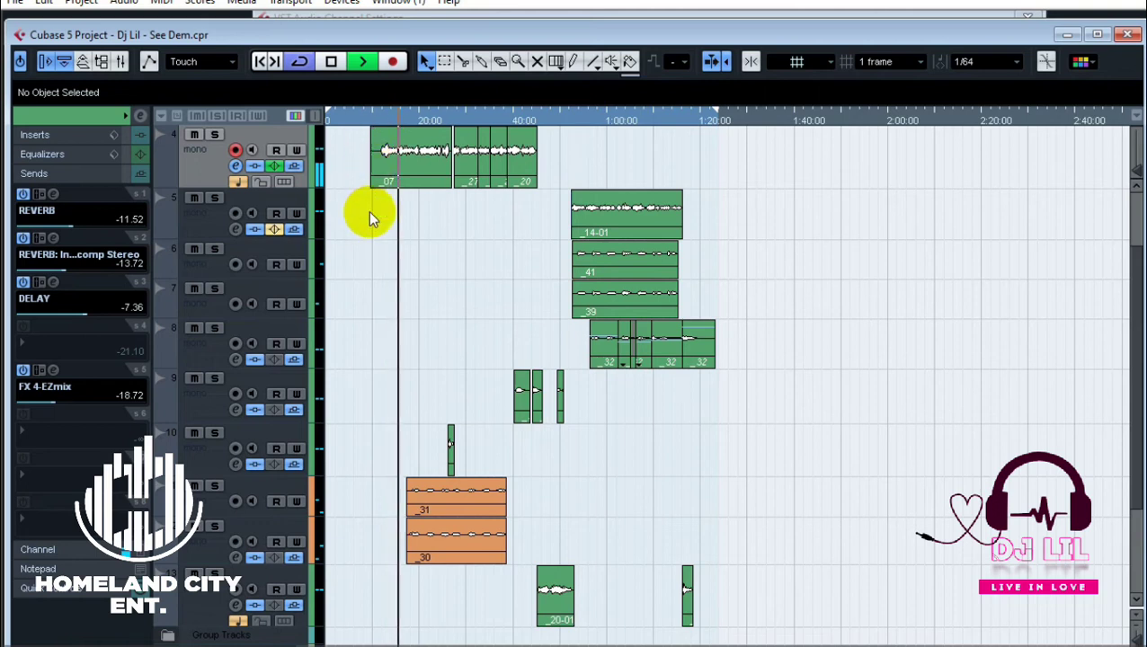
click(90, 319)
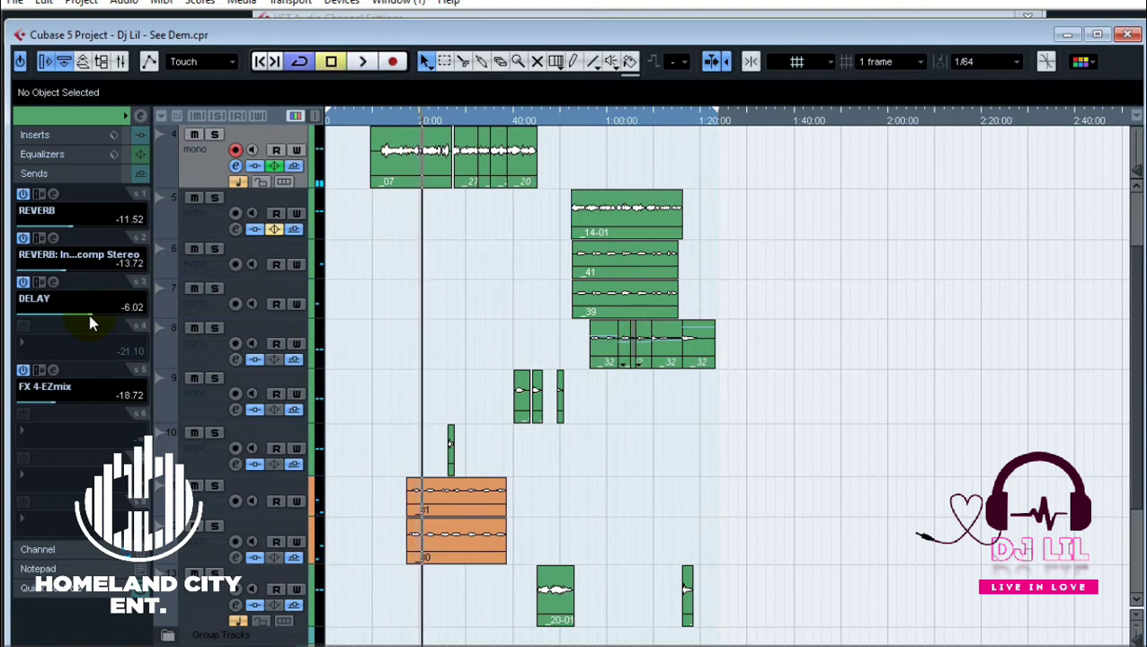
click(371, 118)
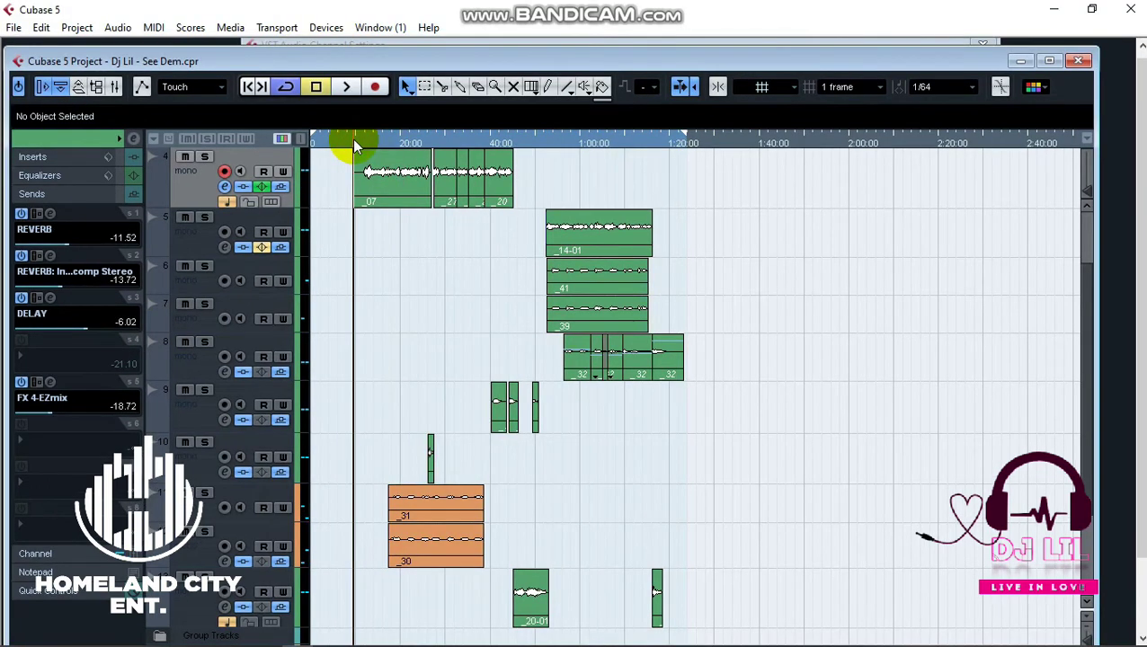
- Route track 4's fourth send to the side-chain of DELAY: Ins. 2 - C1 comp Stereo, enable it and set it to -13.06
click(30, 360)
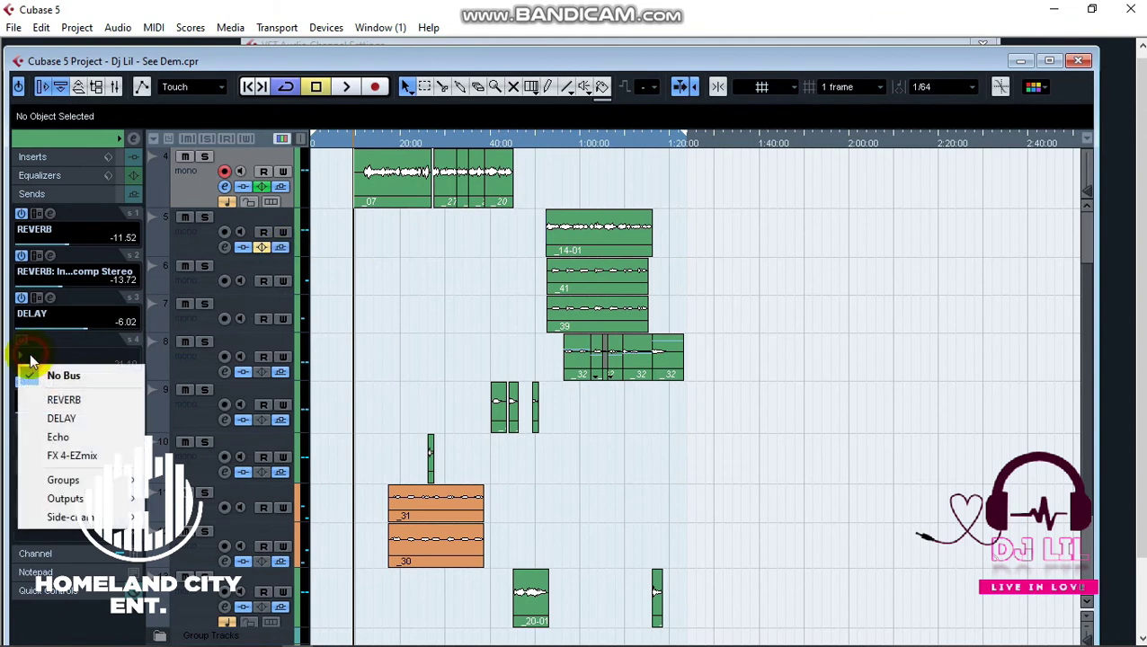
mouse_move(130, 518)
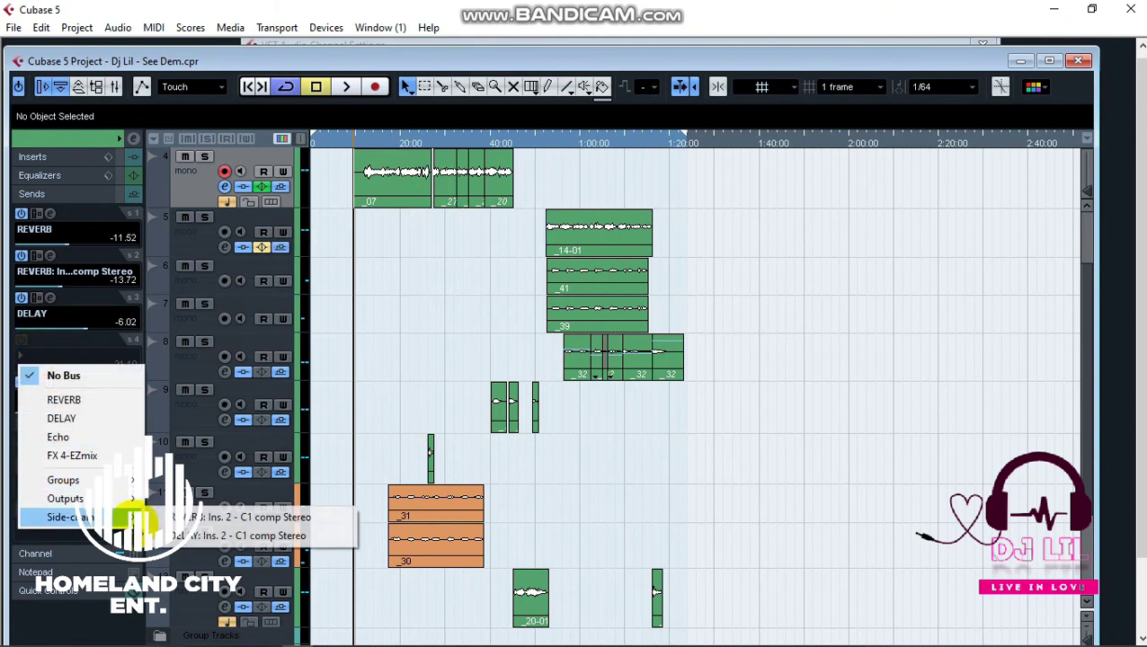
click(229, 538)
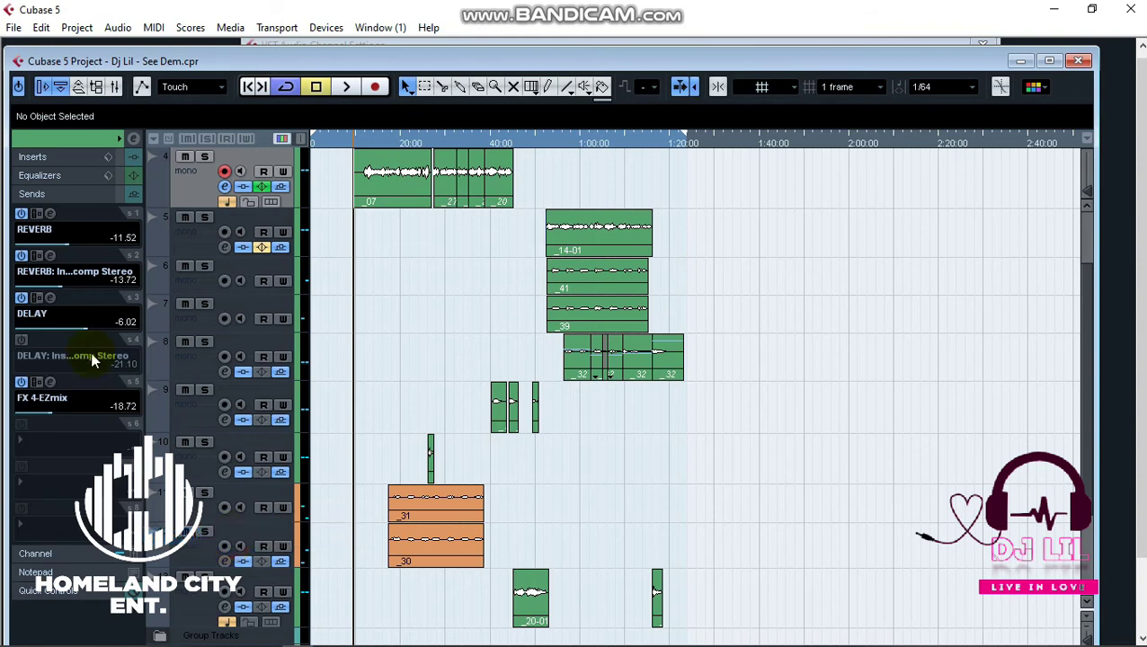
click(24, 341)
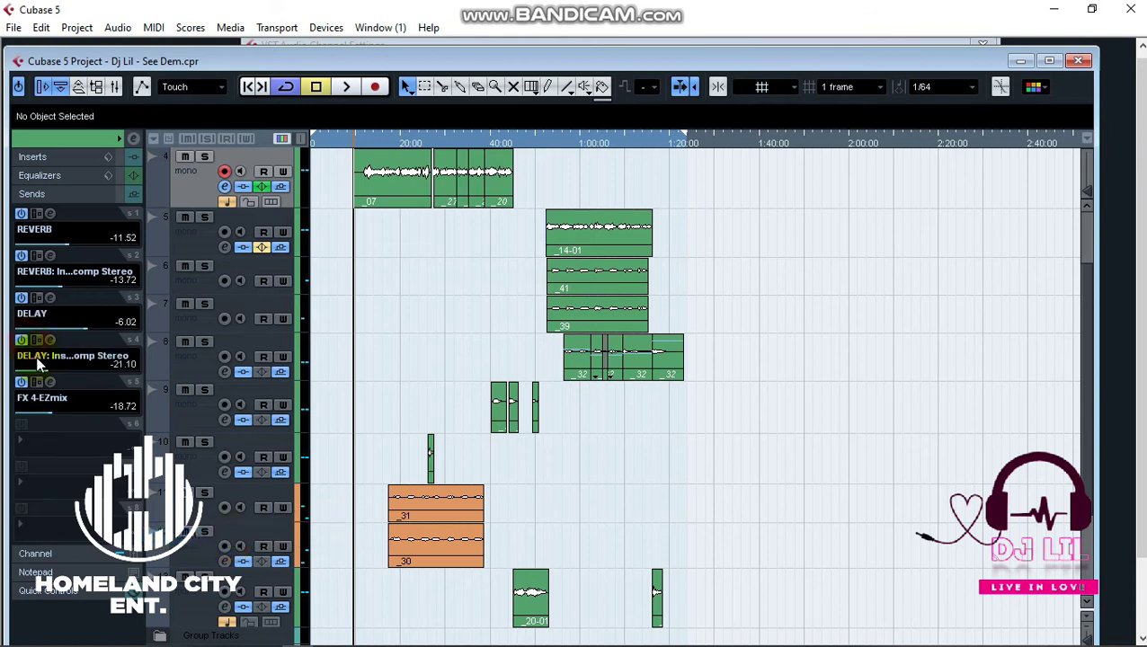
drag(51, 368, 62, 370)
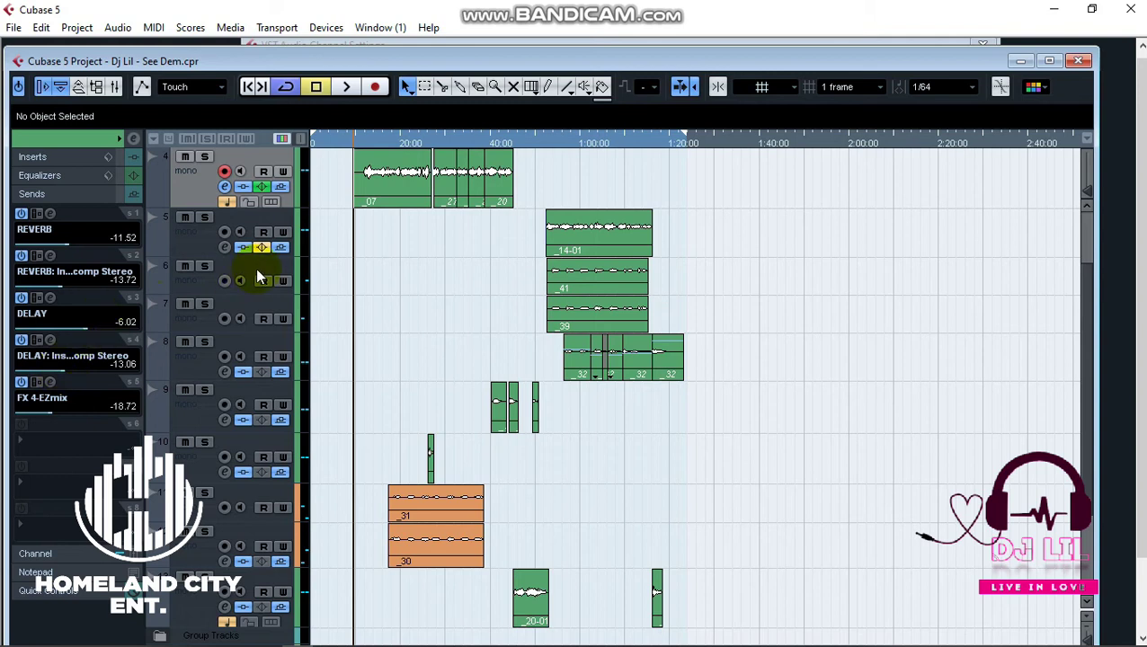
- Play from about 11 seconds and adjust track 4's DELAY send to -12.12 and its DELAY side-chain send to -25.10
click(364, 143)
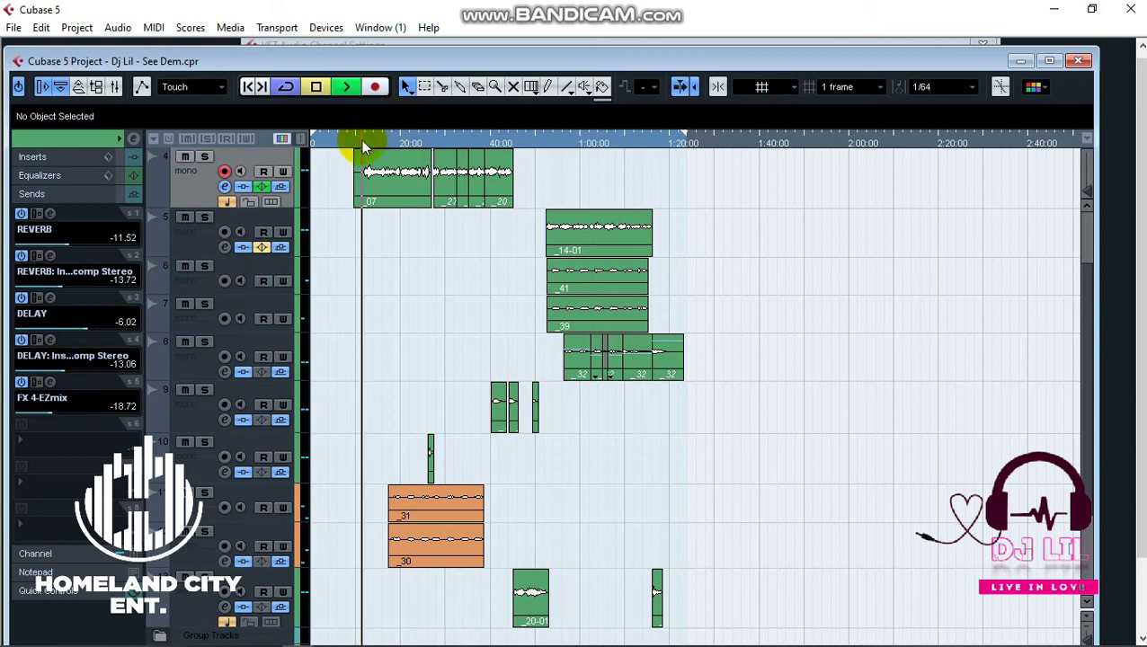
key(space)
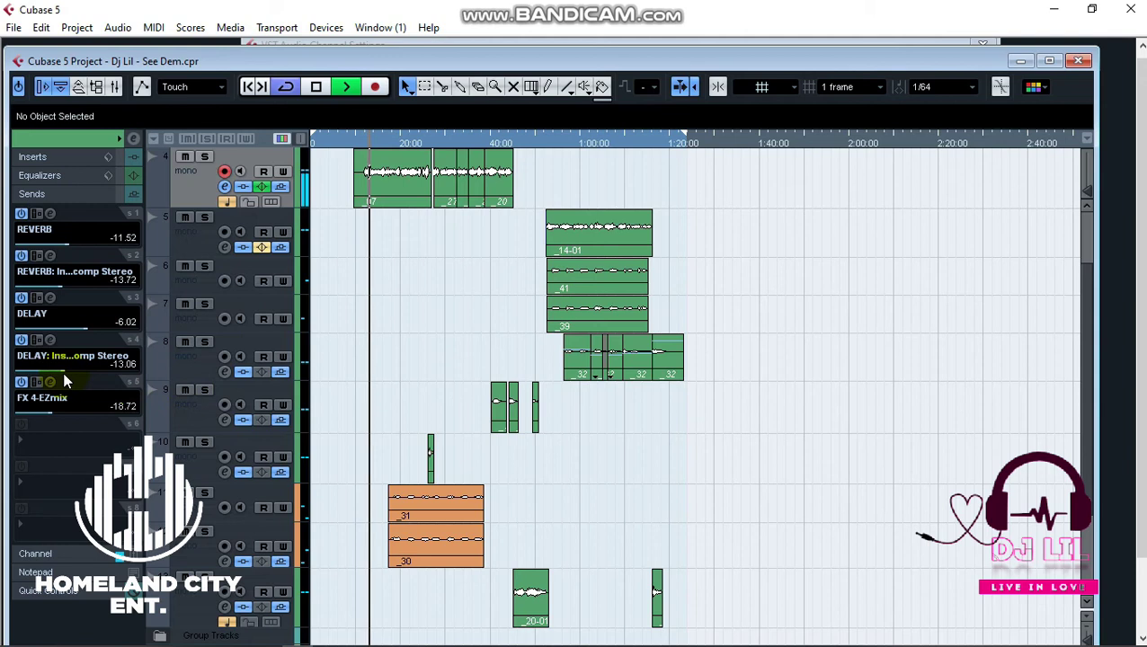
drag(73, 370, 68, 328)
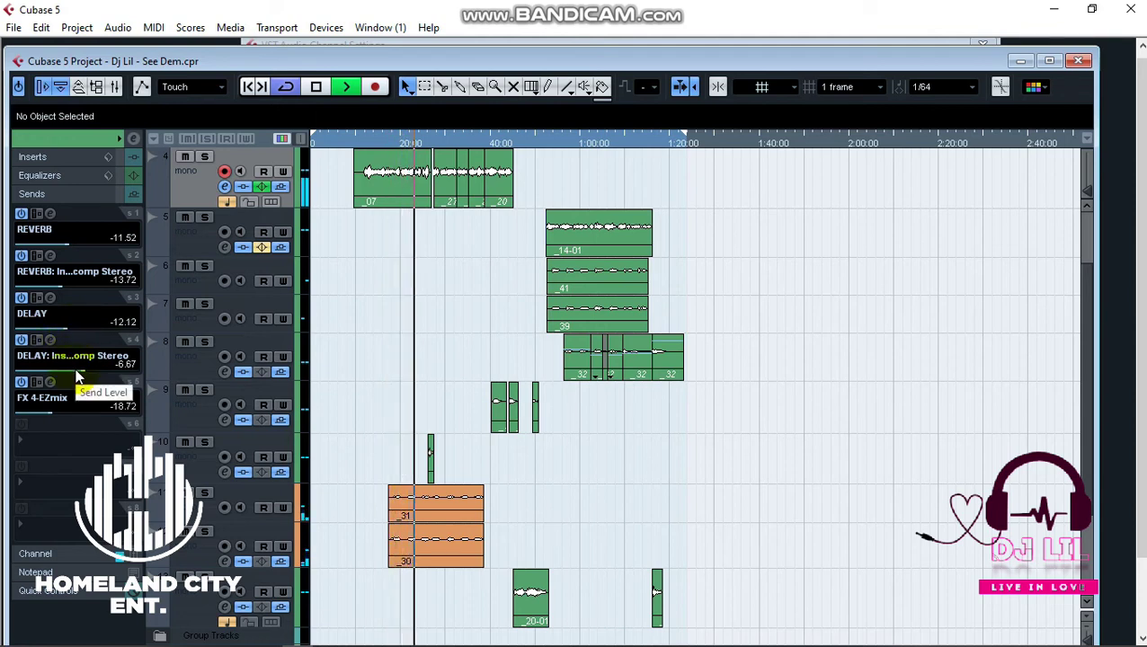
scroll(77, 376, down, 2)
drag(75, 368, 45, 376)
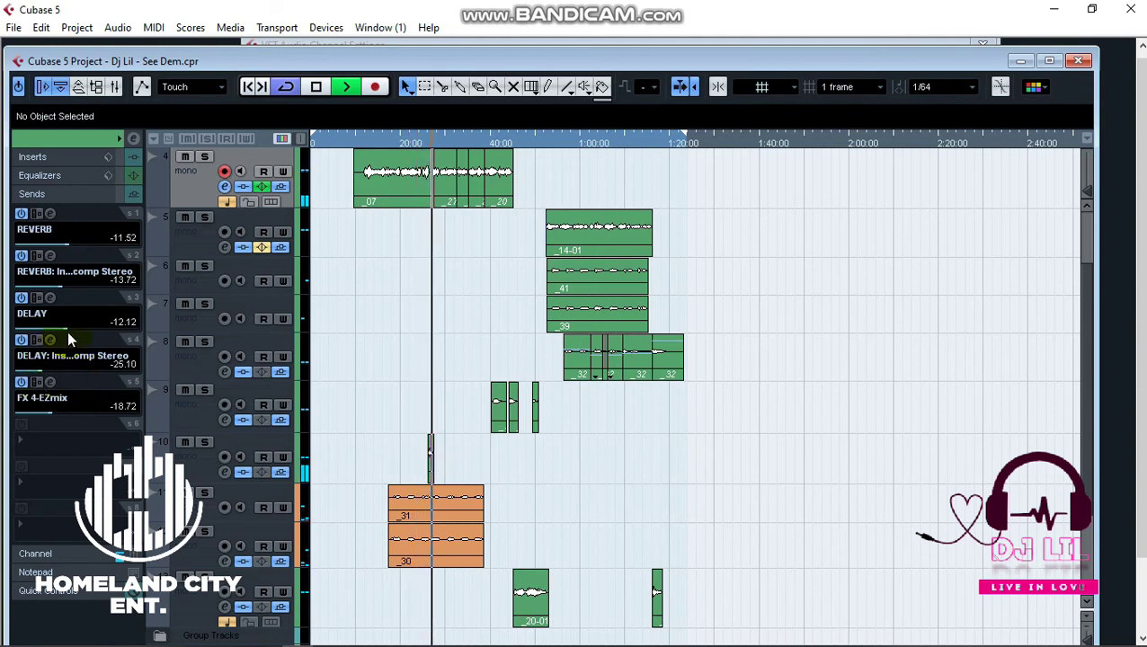
- Solo track 4, play from about 10 seconds, set its REVERB send to -12.43, switch that send off and stop playback
click(204, 159)
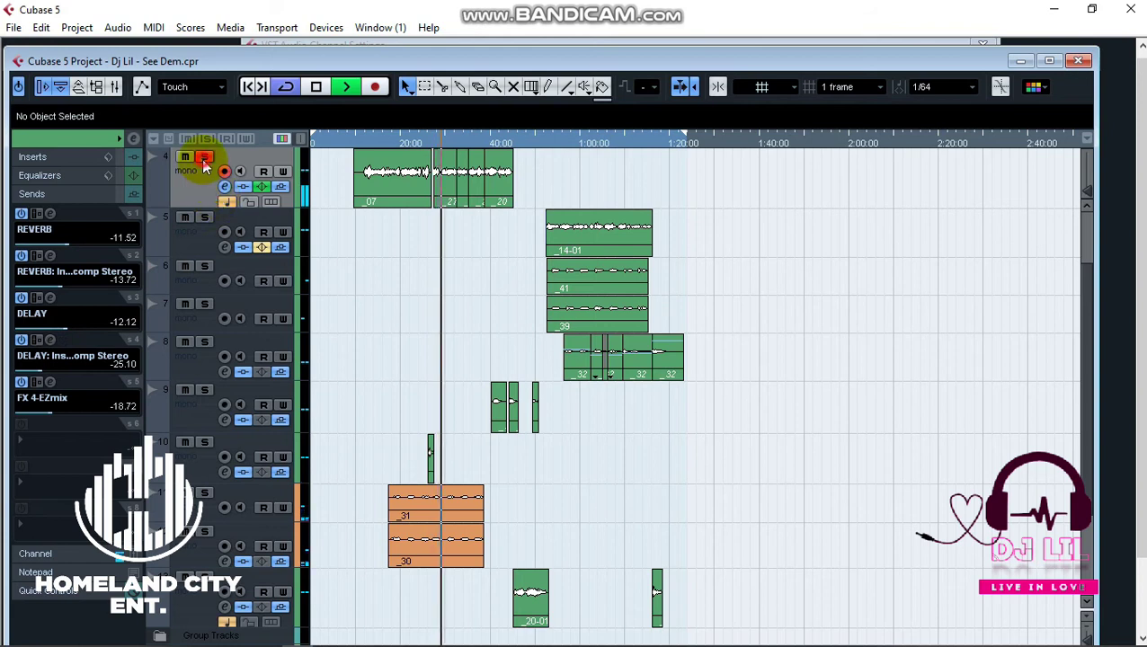
click(357, 143)
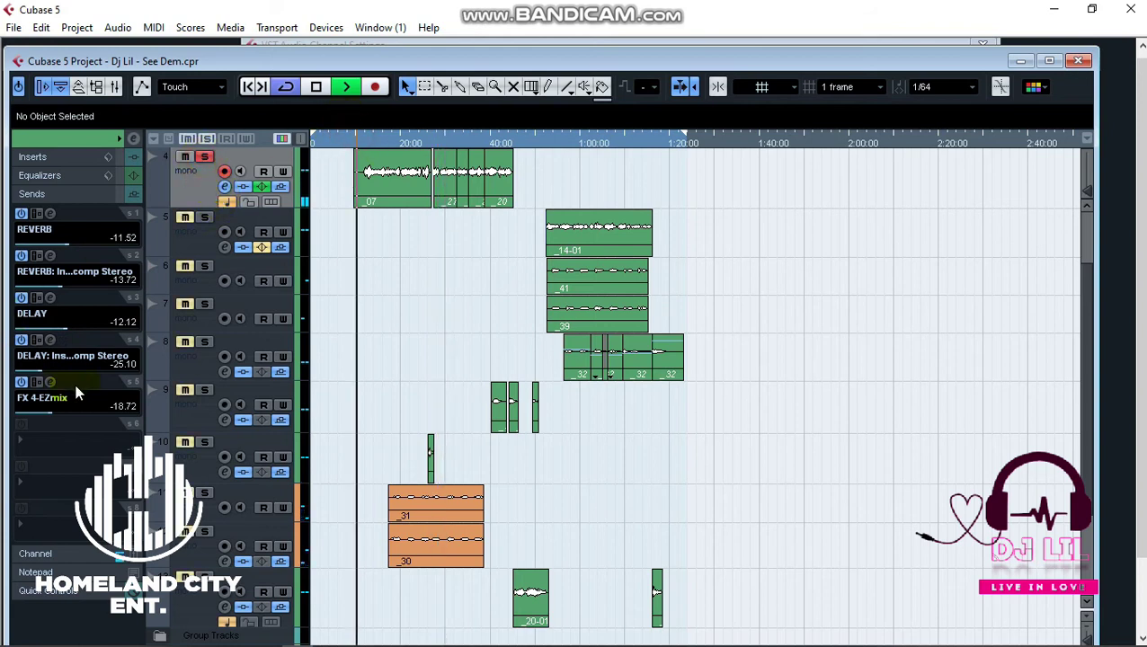
drag(64, 244, 66, 294)
click(19, 216)
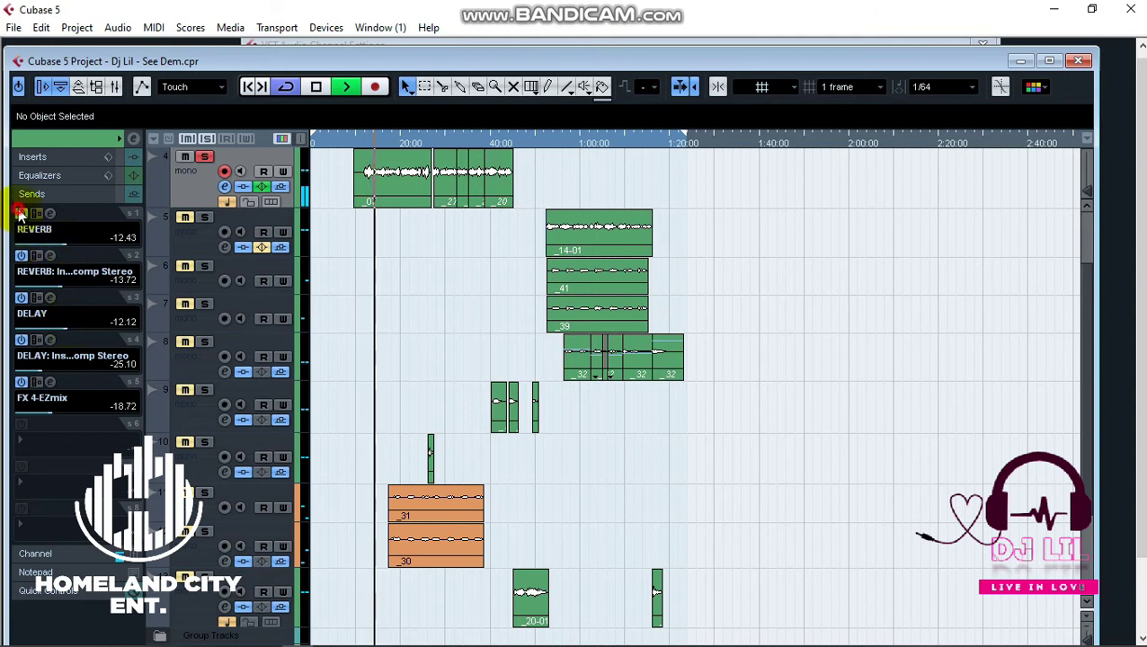
key(space)
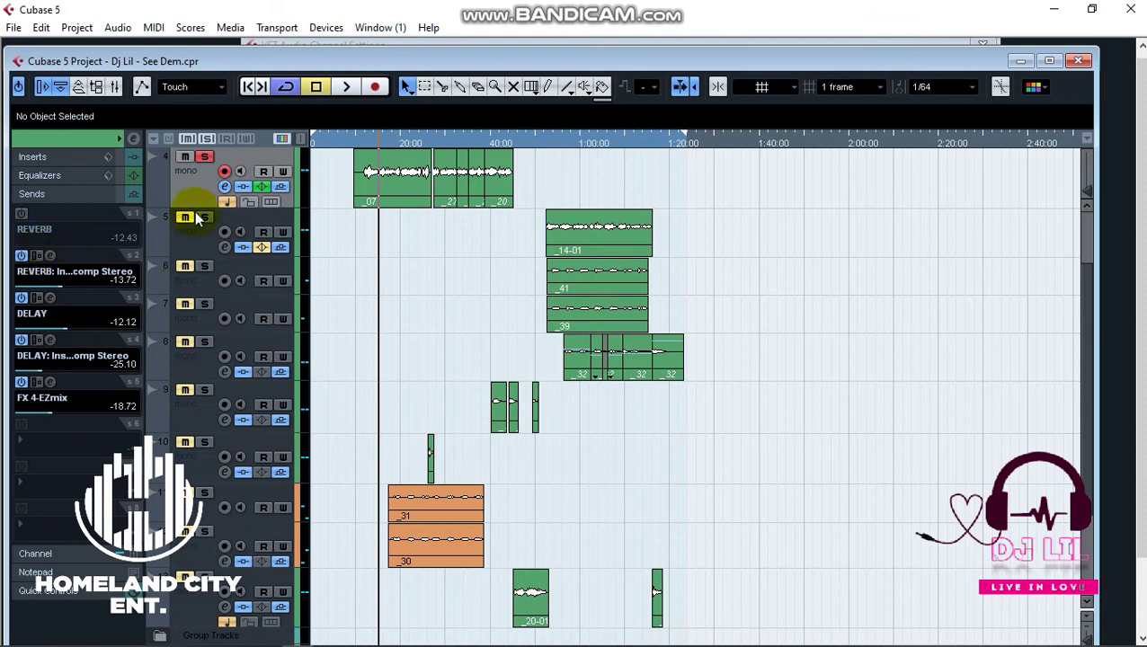
- Play from about 11 seconds with track 4's DELAY side-chain send bypassed and its DELAY send at -8.80, stop and re-enable the side-chain send
click(361, 147)
key(space)
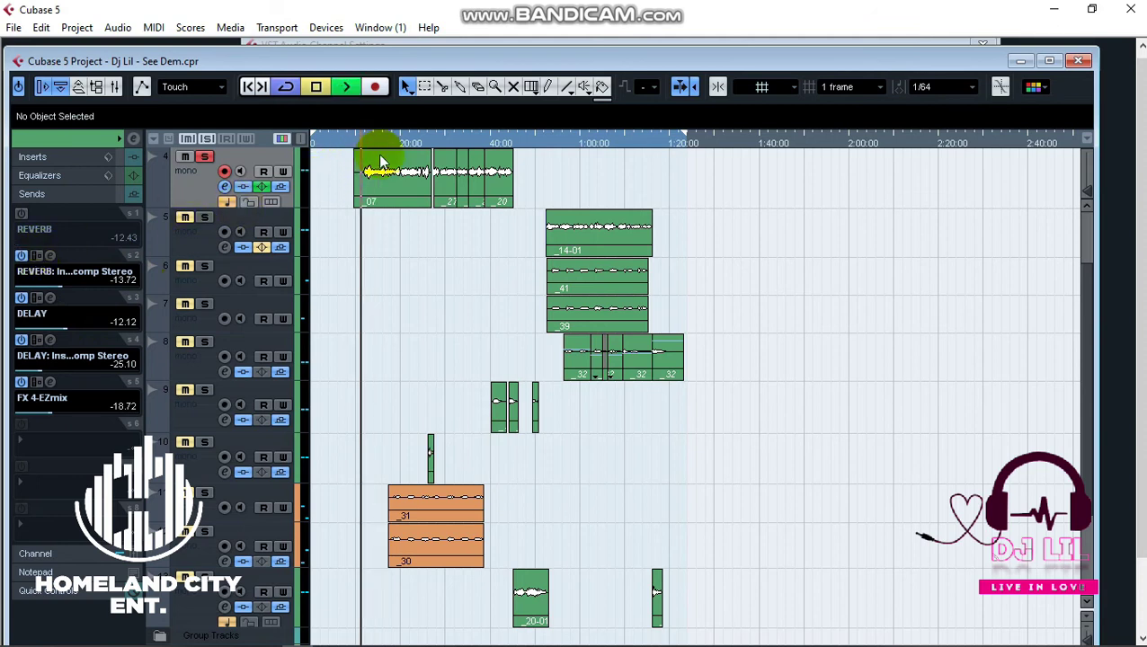
click(22, 341)
click(81, 326)
click(74, 330)
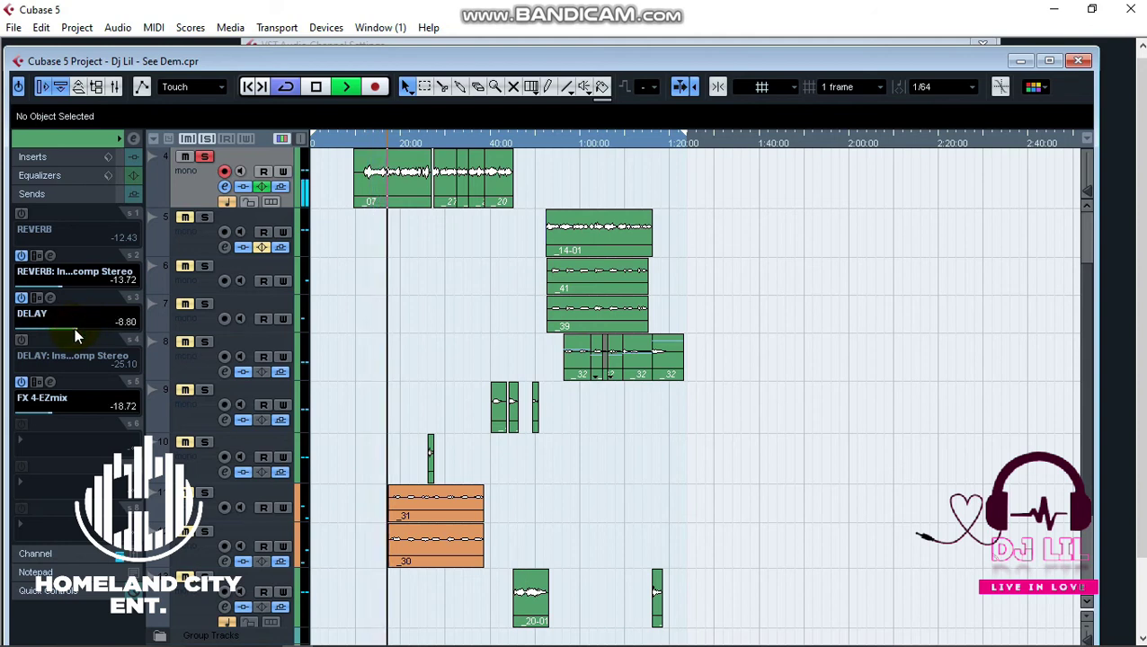
key(space)
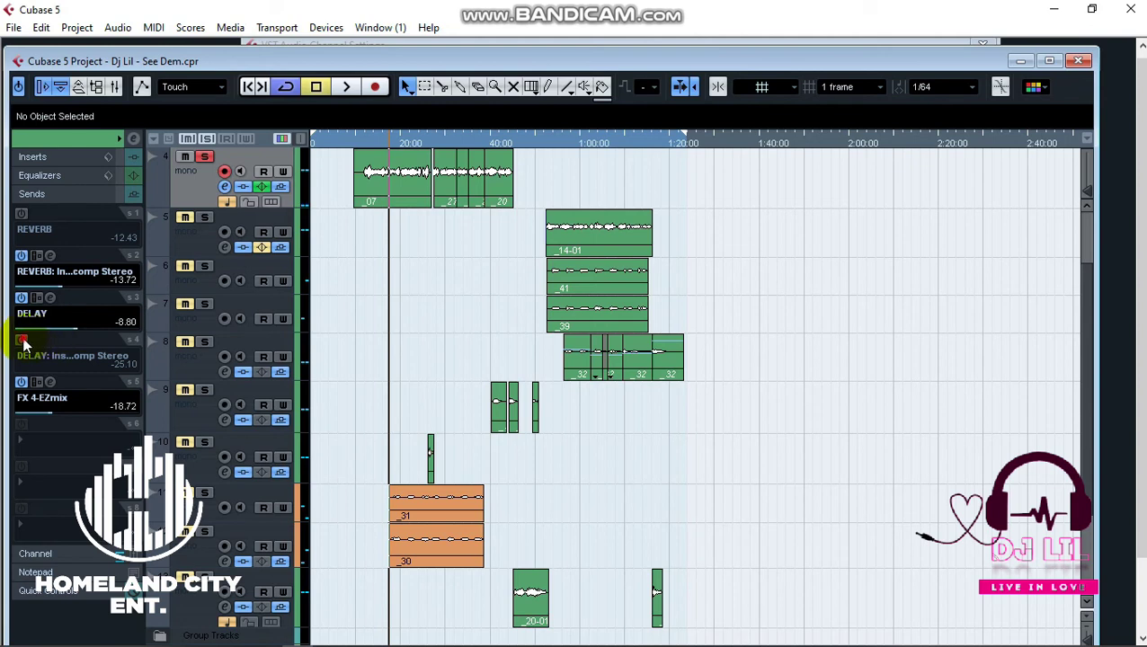
click(21, 340)
- Replay from about 11 seconds and raise track 4's DELAY side-chain send to -12.43
key(KP_0)
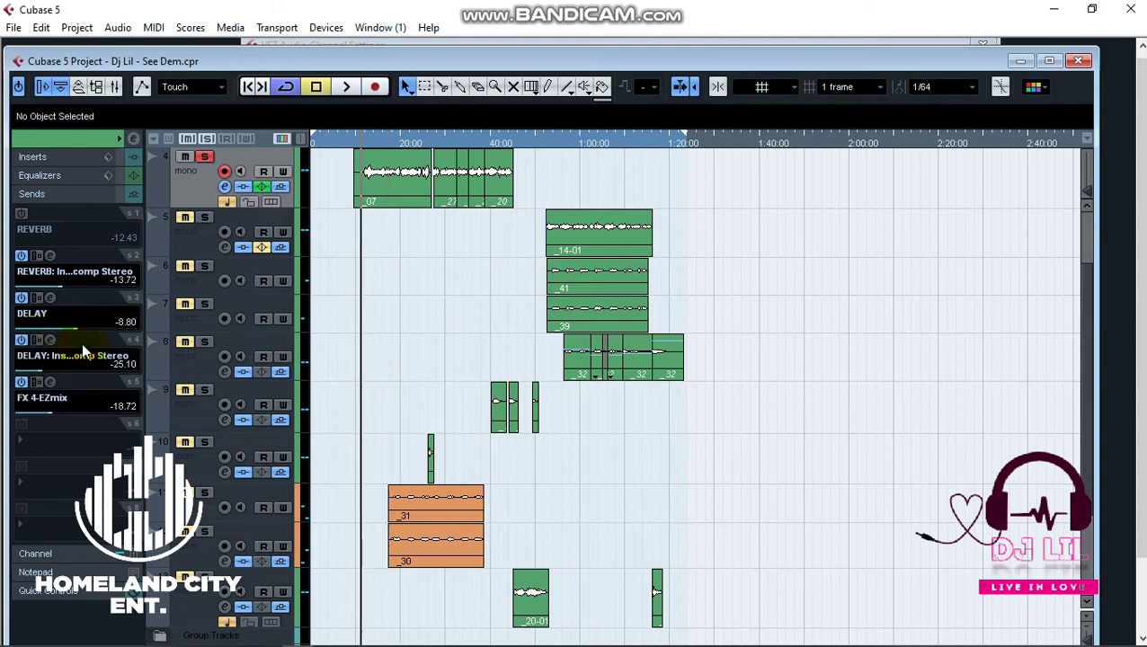
key(space)
click(49, 370)
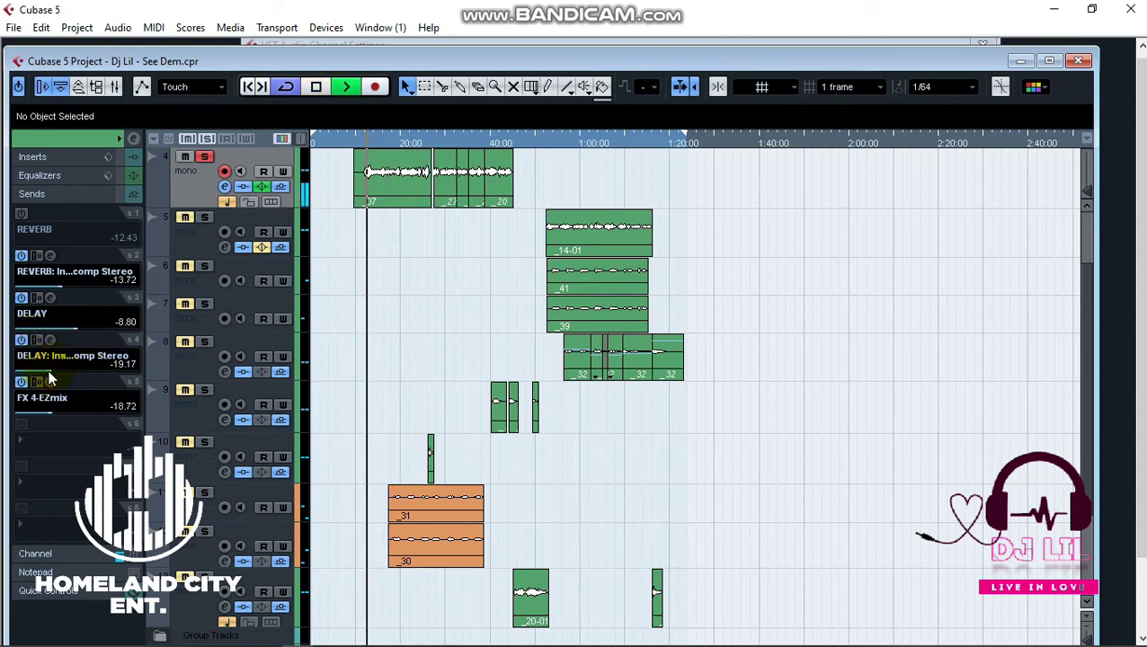
drag(50, 370, 65, 371)
- Open the DELAY side-chained C1 compressor from the send and set its threshold to -36.9, stopping playback
click(50, 341)
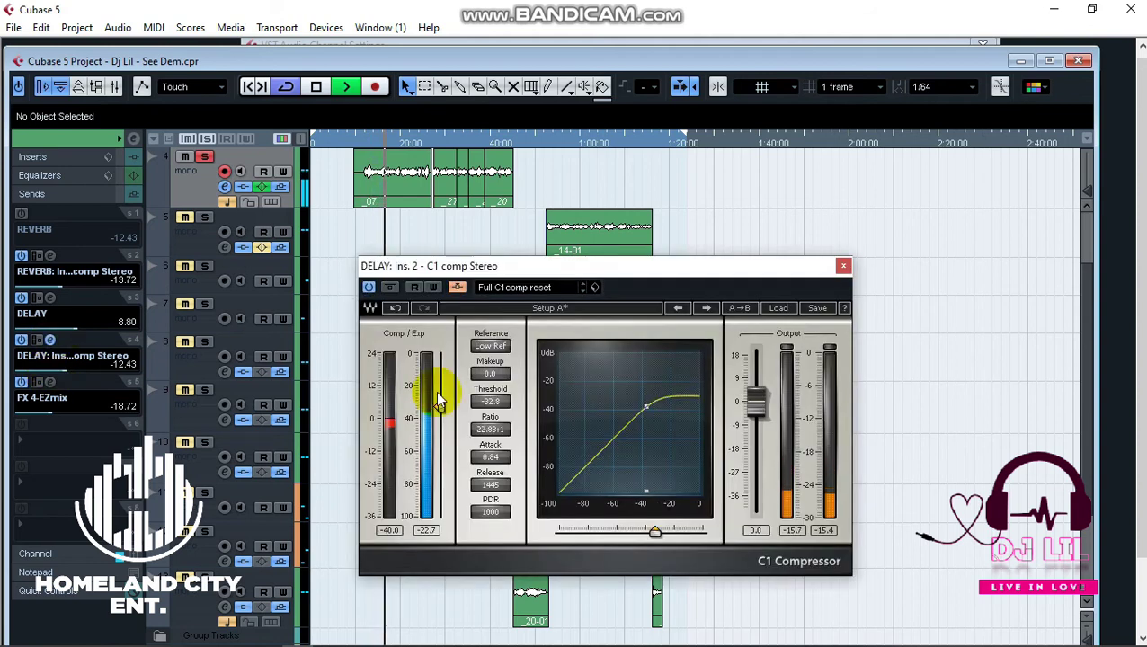
drag(439, 404, 443, 422)
key(space)
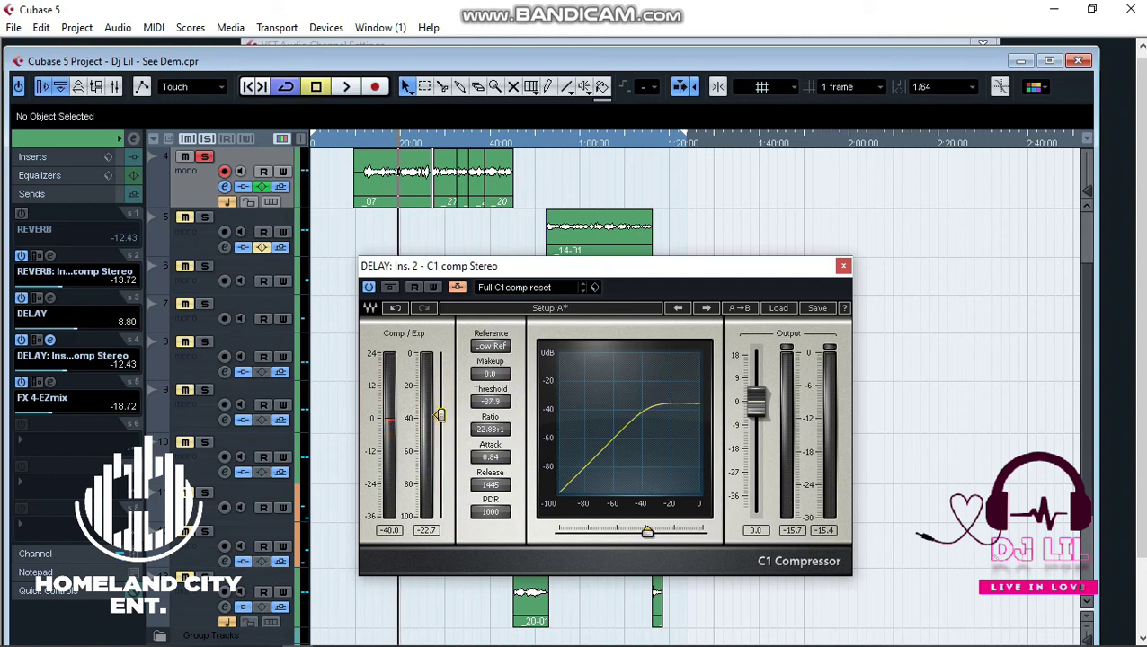
click(440, 416)
click(441, 419)
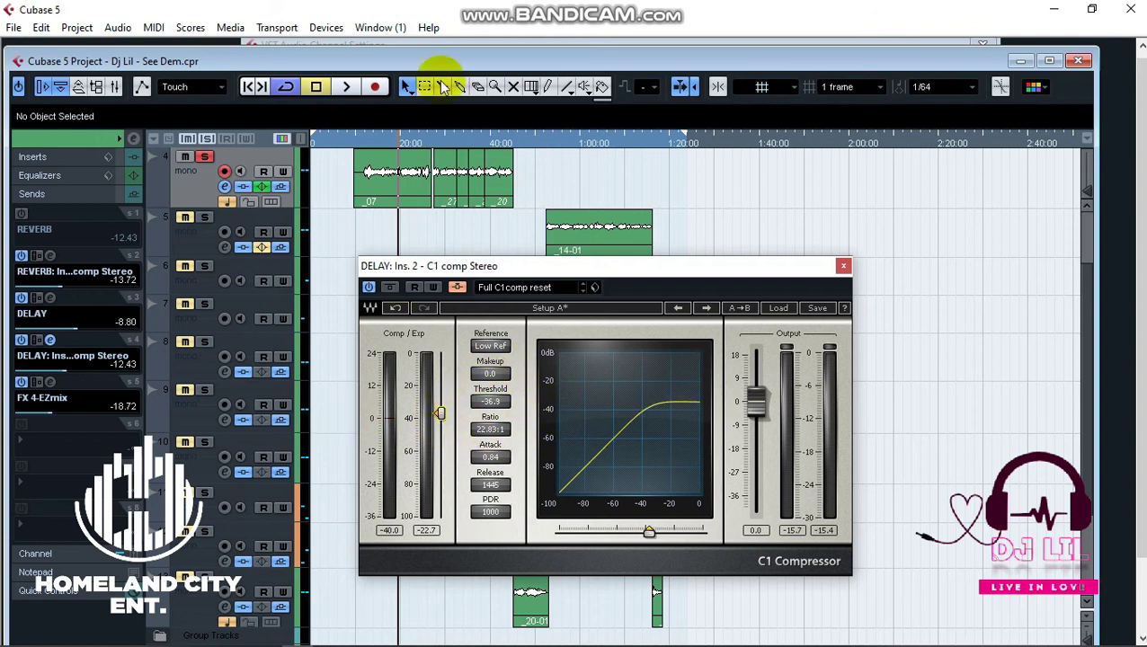
- Play from about 10 seconds, set track 4's DELAY send to -10.38 and its DELAY side-chain send to -14.40, trying it at minus infinity
click(350, 141)
key(space)
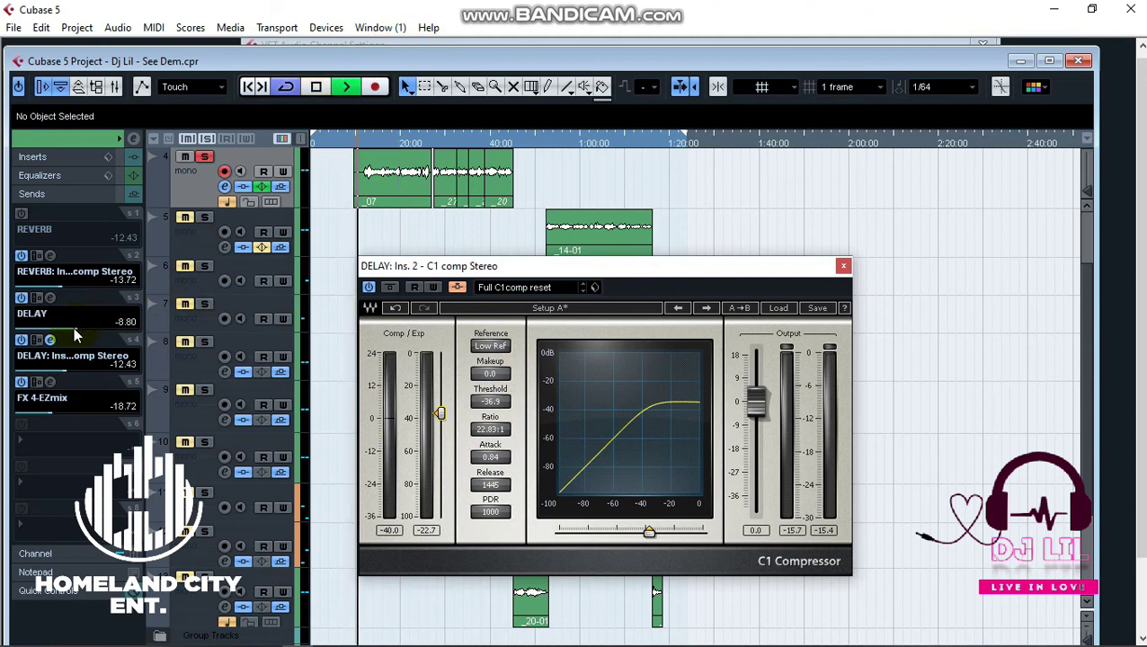
drag(75, 330, 70, 329)
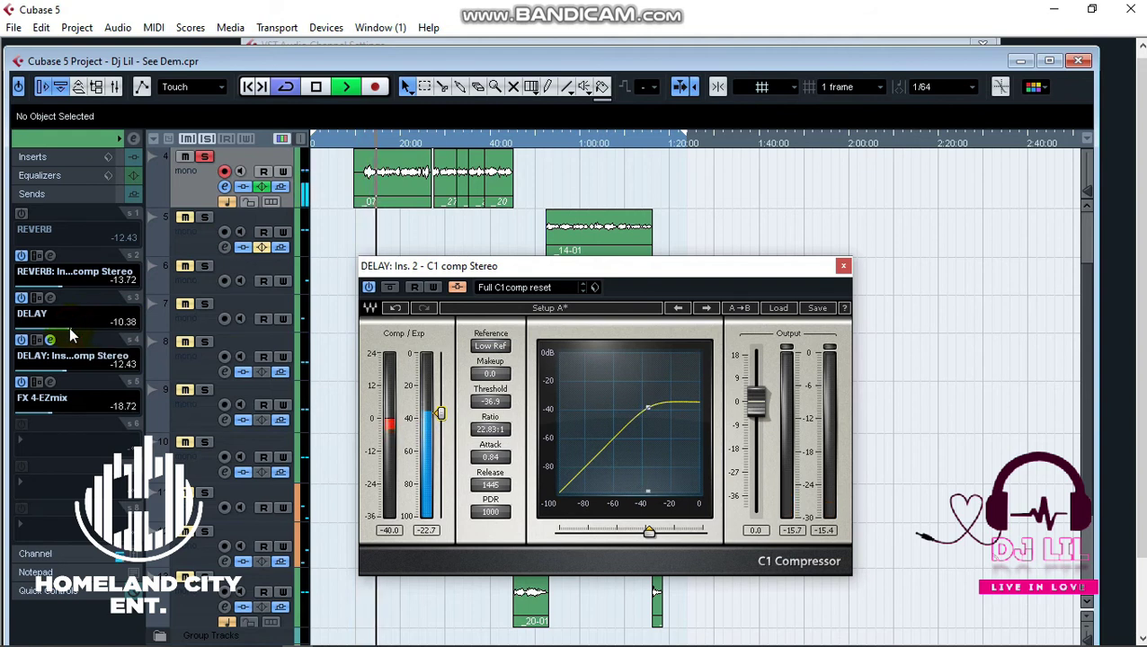
drag(61, 374, 3, 378)
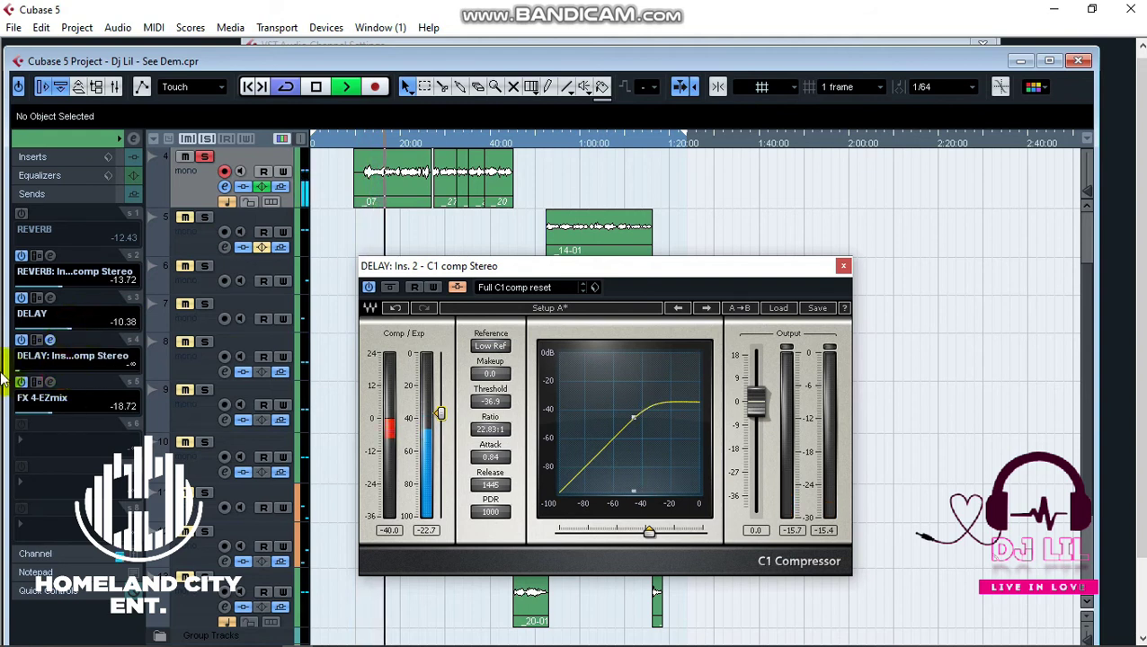
click(54, 372)
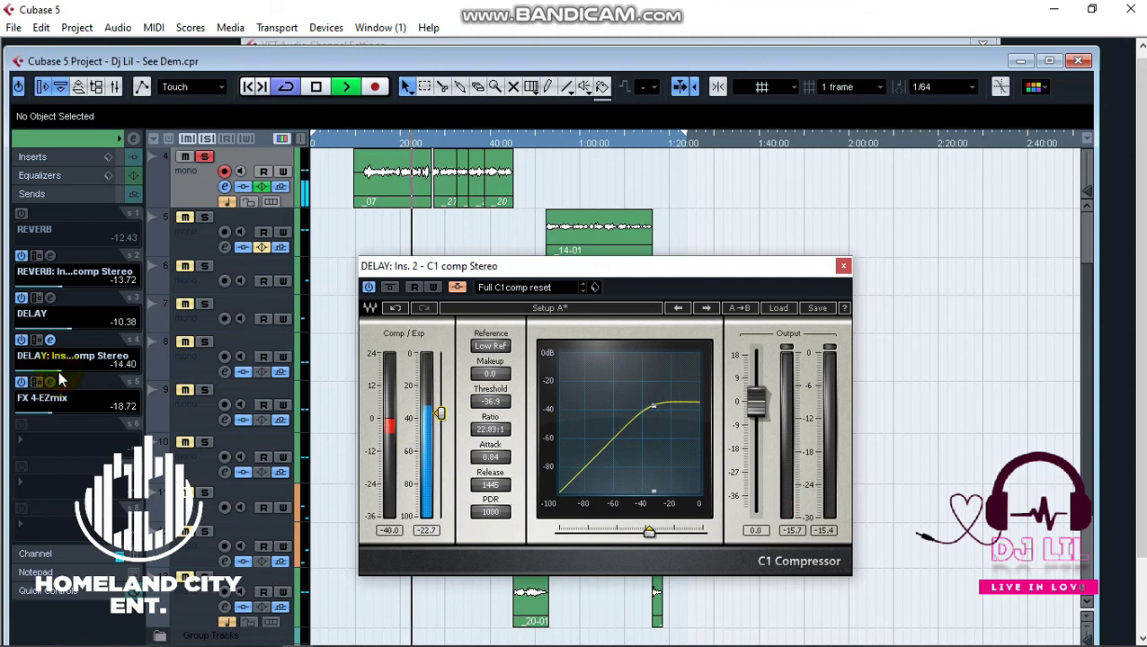
- Set the DELAY compressor's attack to 0.01 and release to 3311, and replay from about 11 seconds
drag(514, 470, 492, 499)
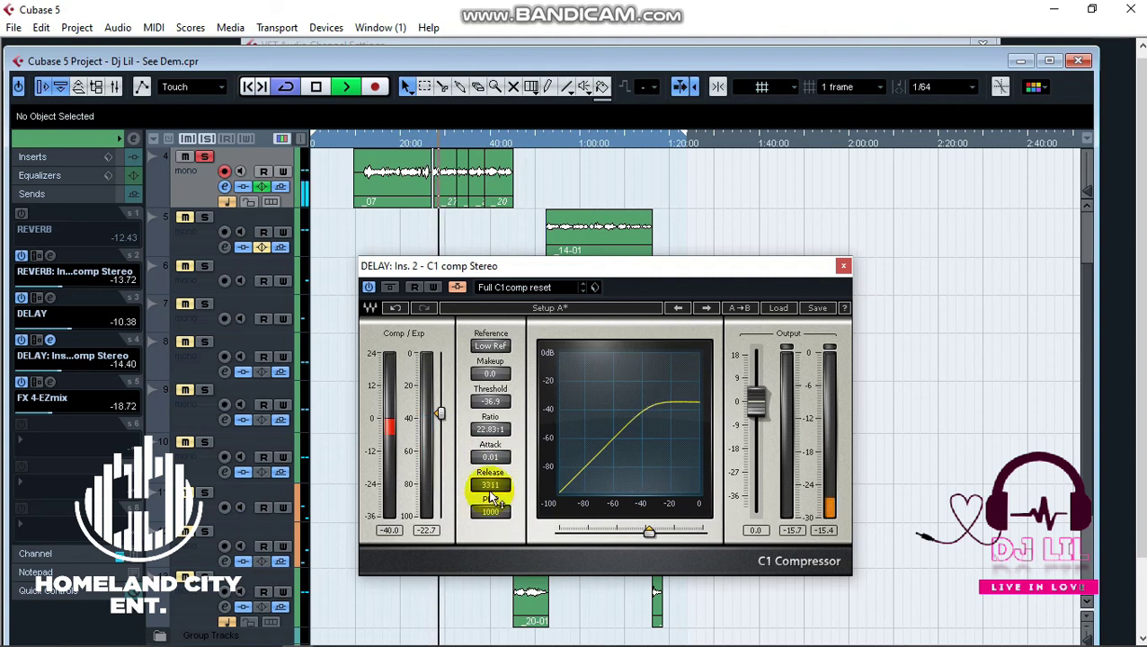
click(359, 144)
key(space)
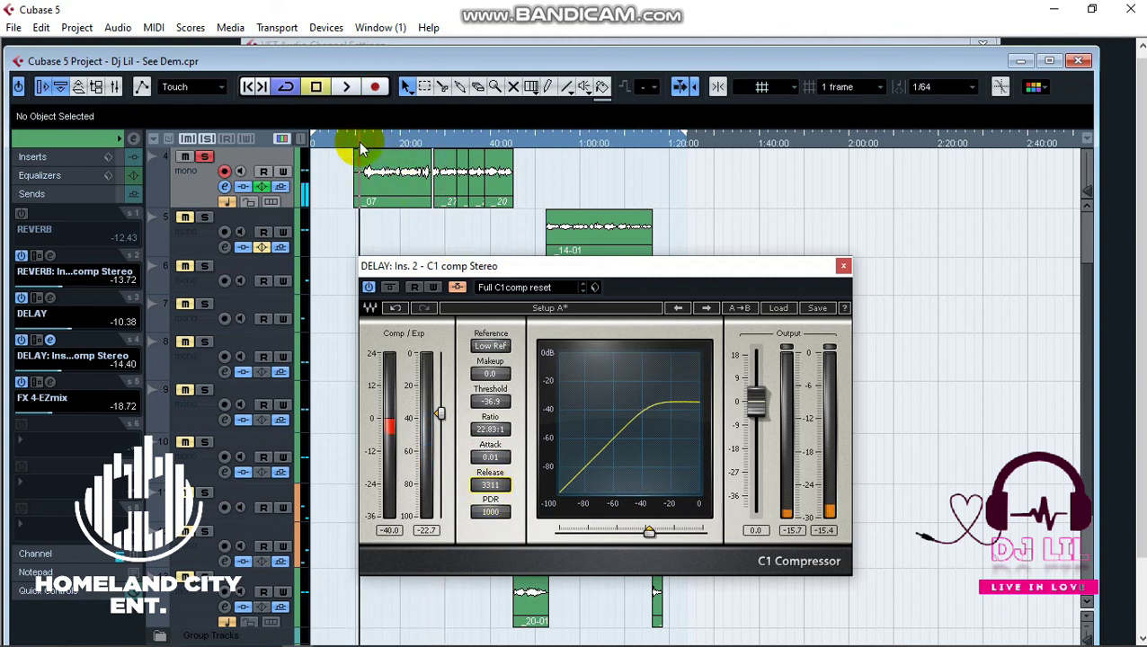
key(space)
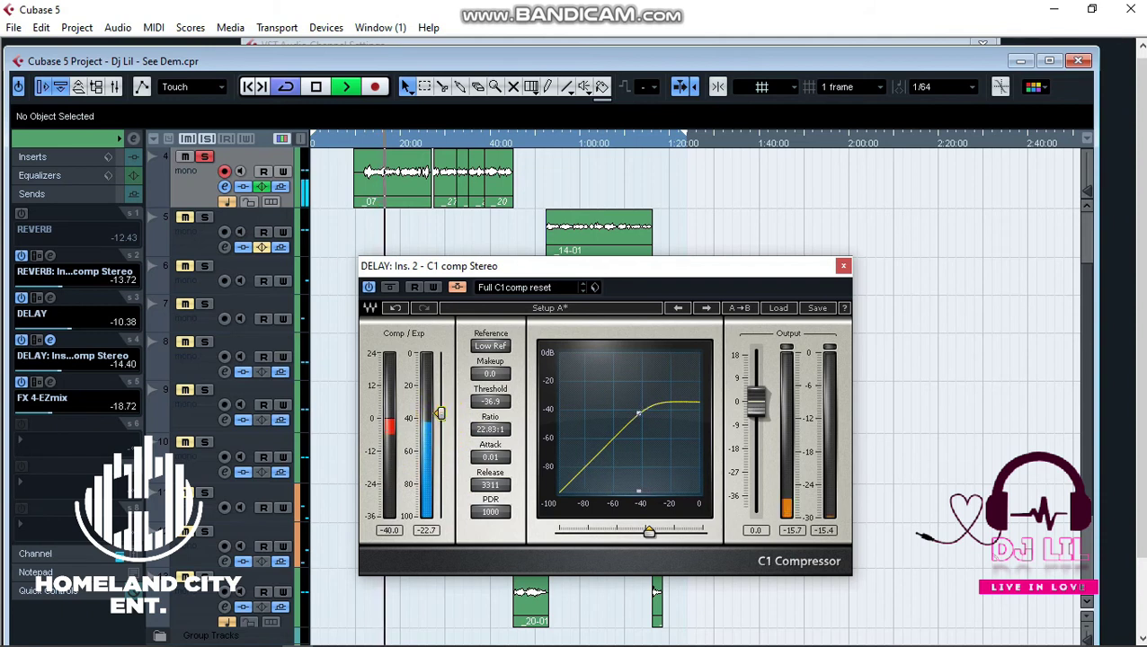
- Set the DELAY compressor's threshold to -37.9 and track 4's DELAY send to -13.39, and stop playback
drag(439, 414, 442, 418)
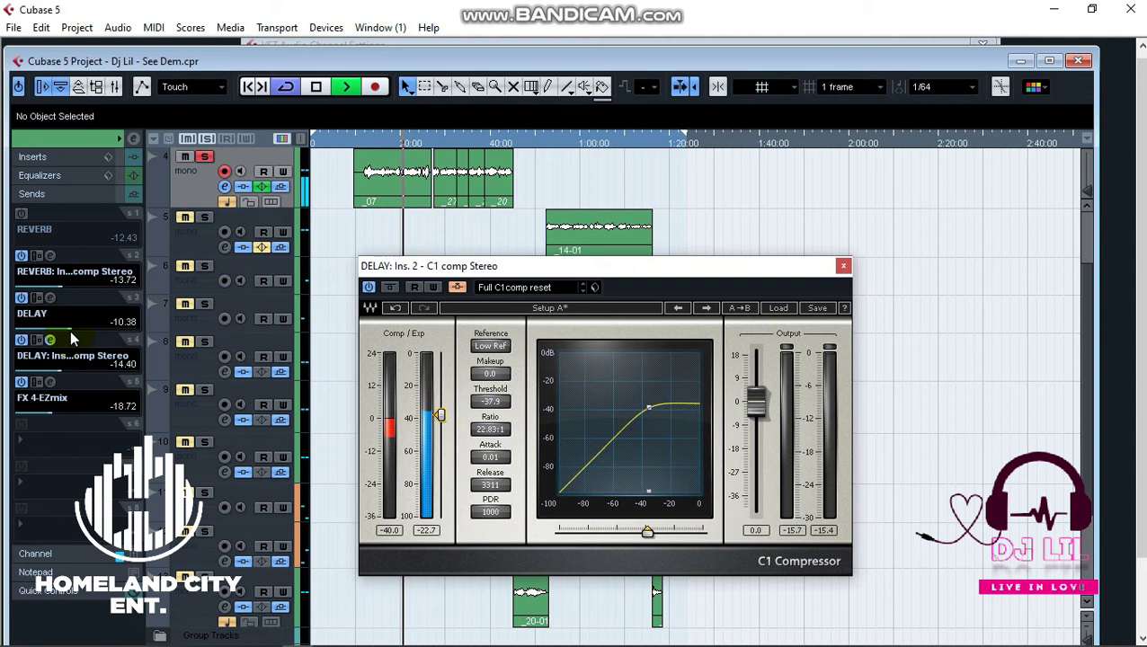
drag(68, 328, 61, 329)
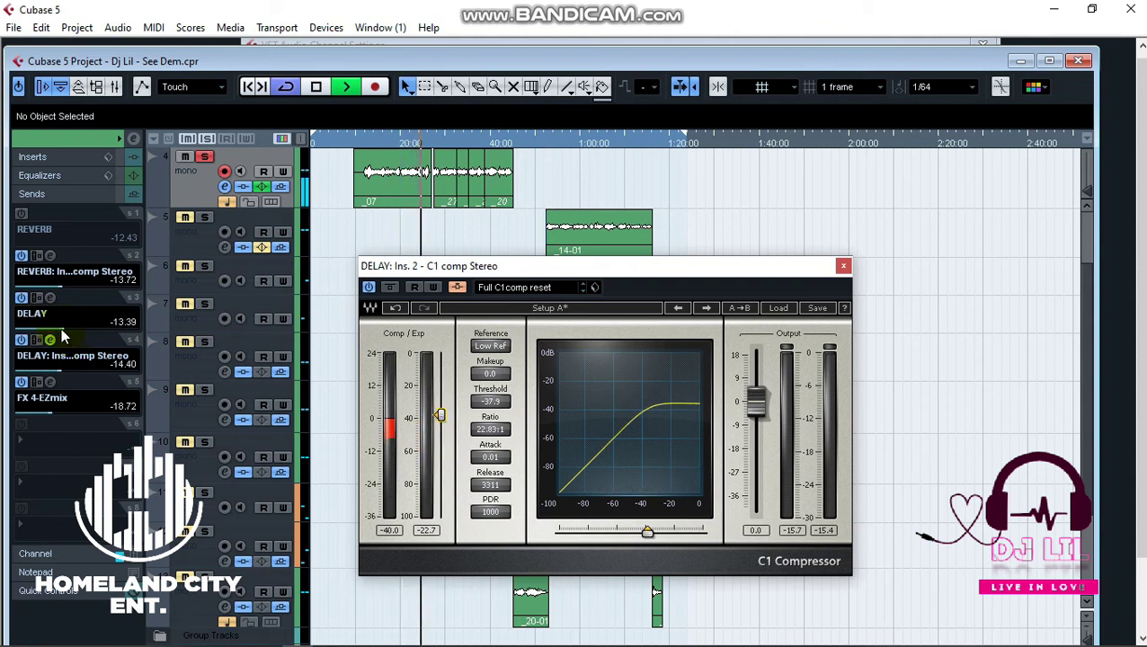
click(61, 328)
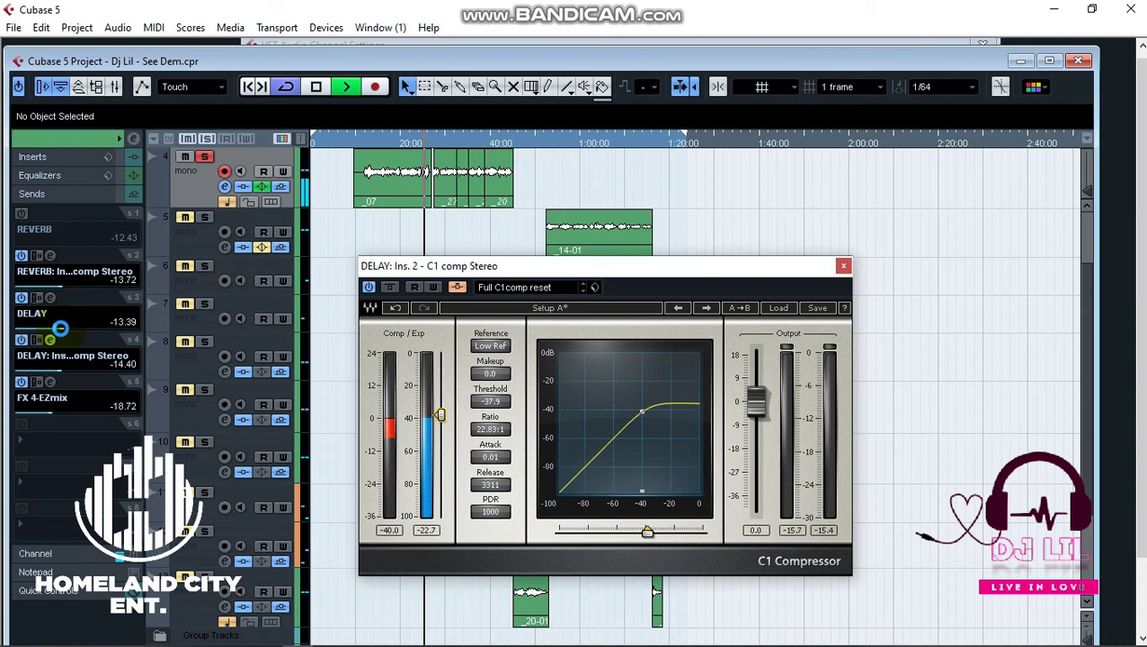
key(space)
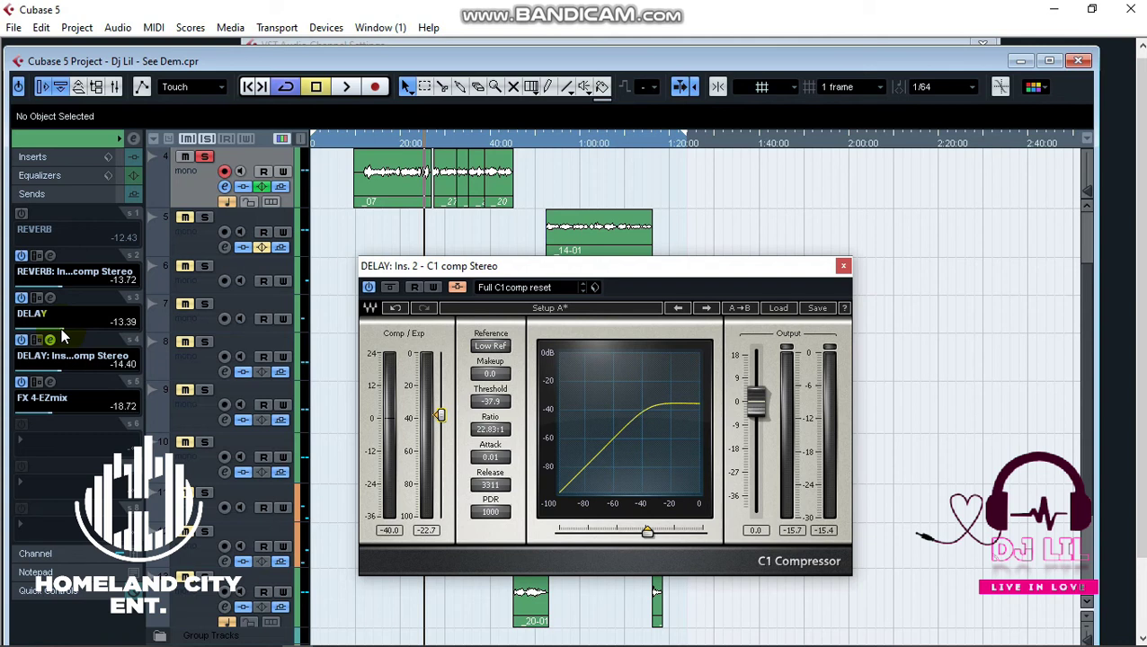
- Turn off track 4's solo, re-enable its REVERB send and play the full mix from about 10 seconds
click(330, 206)
click(204, 157)
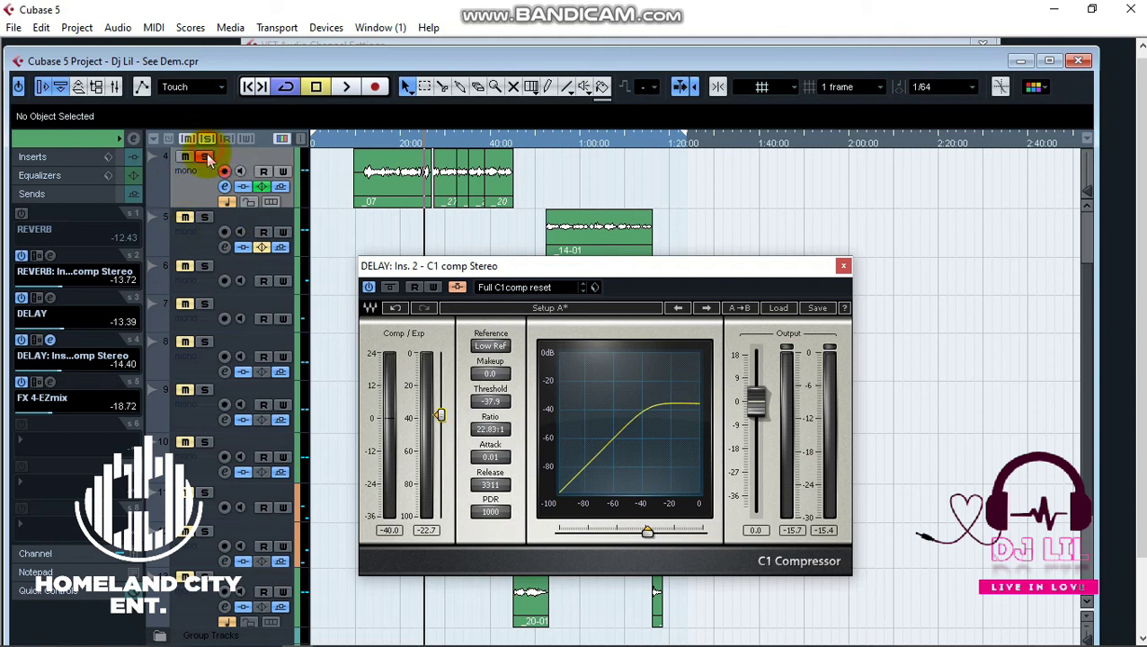
click(204, 157)
click(354, 141)
key(space)
key(space)
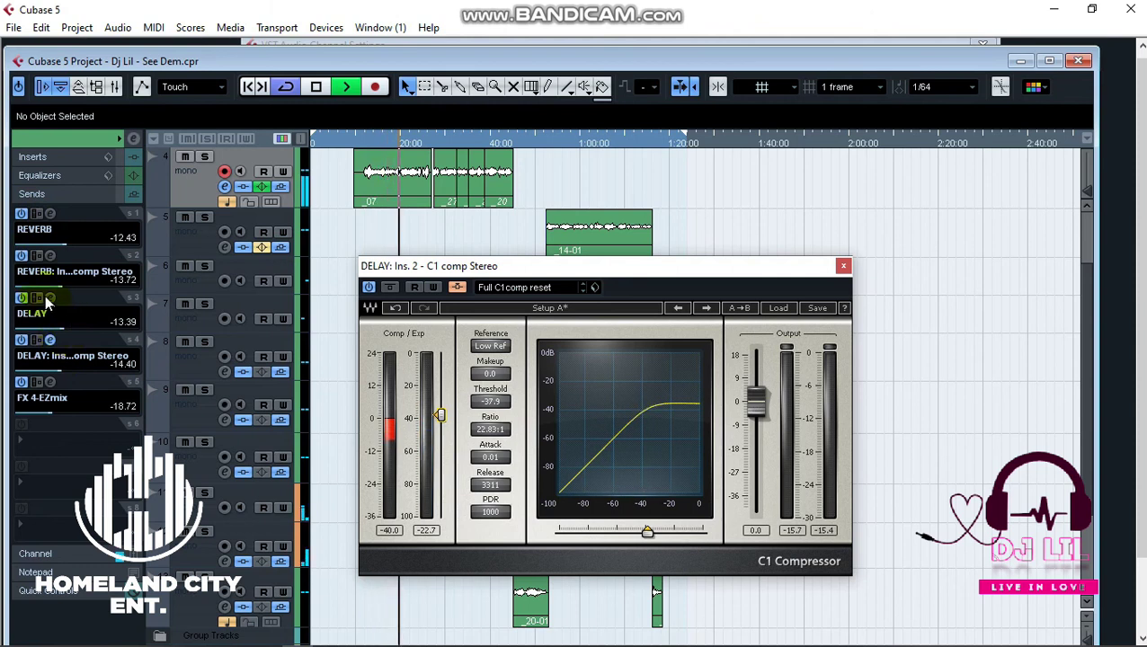
- Set track 4's DELAY side-chain send to -15.11 and its REVERB side-chain send to -17.02 during playback
click(55, 327)
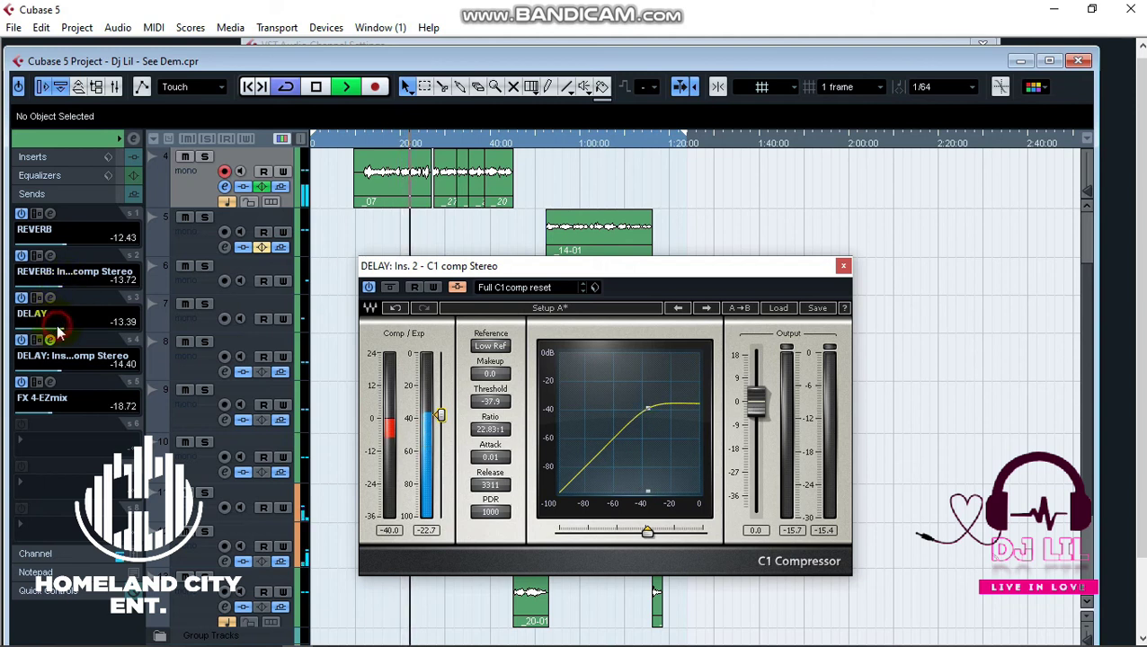
click(64, 373)
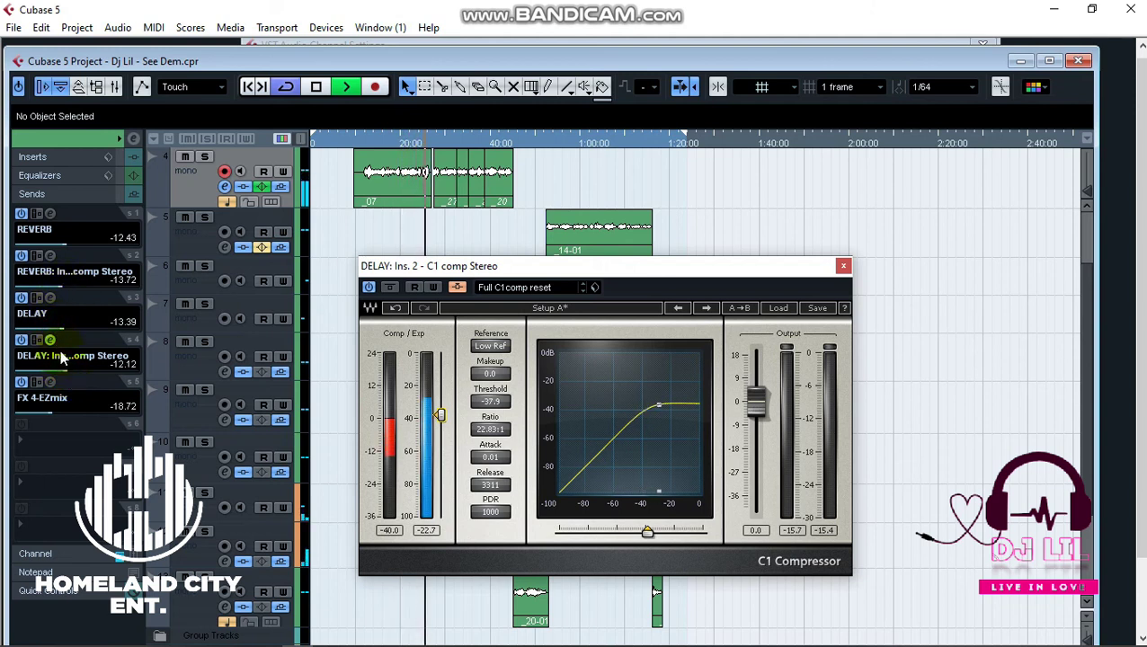
click(57, 372)
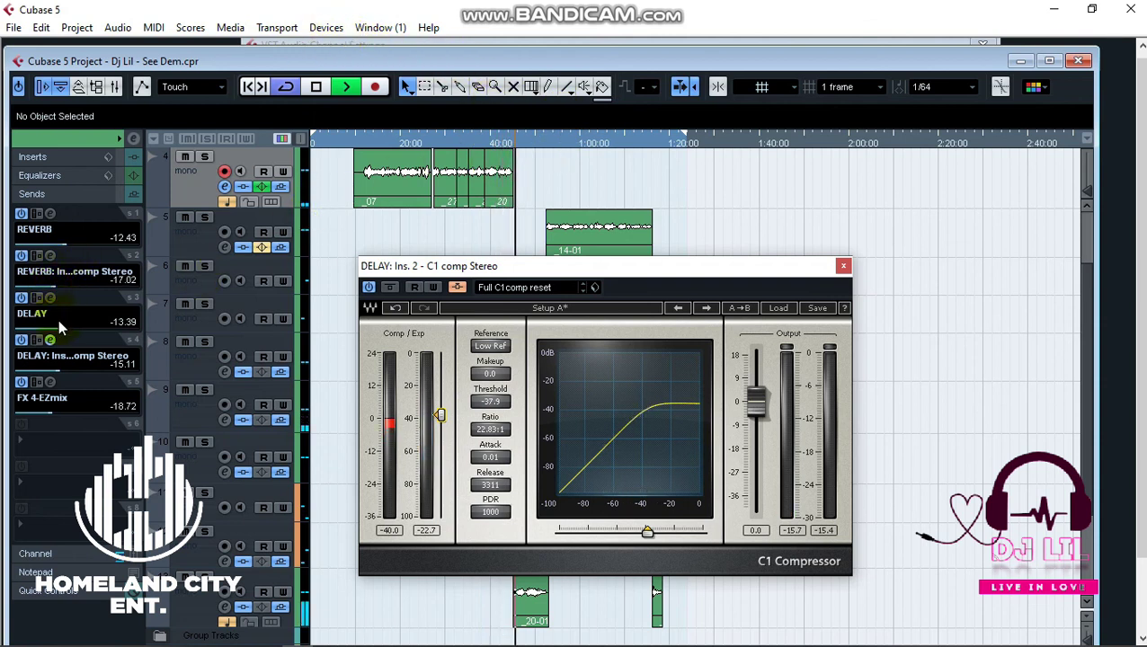
- Open the mixer, lower the REVERB fader to -1.02 and the DELAY fader to -1.76, and stop playback
click(326, 27)
click(360, 122)
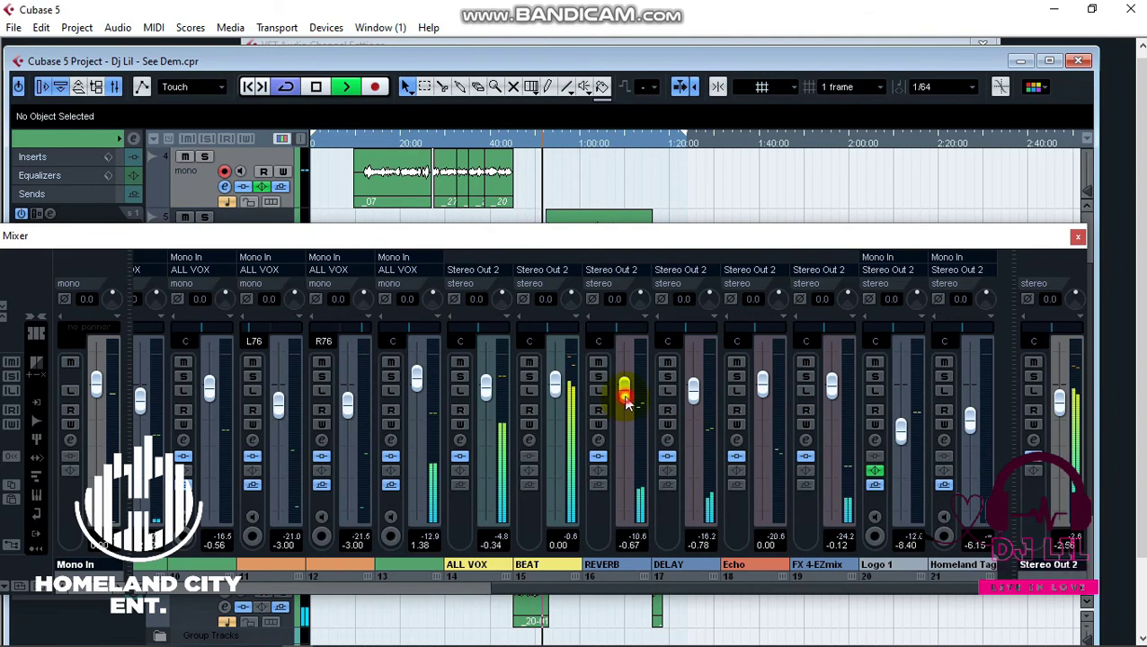
drag(627, 402, 696, 405)
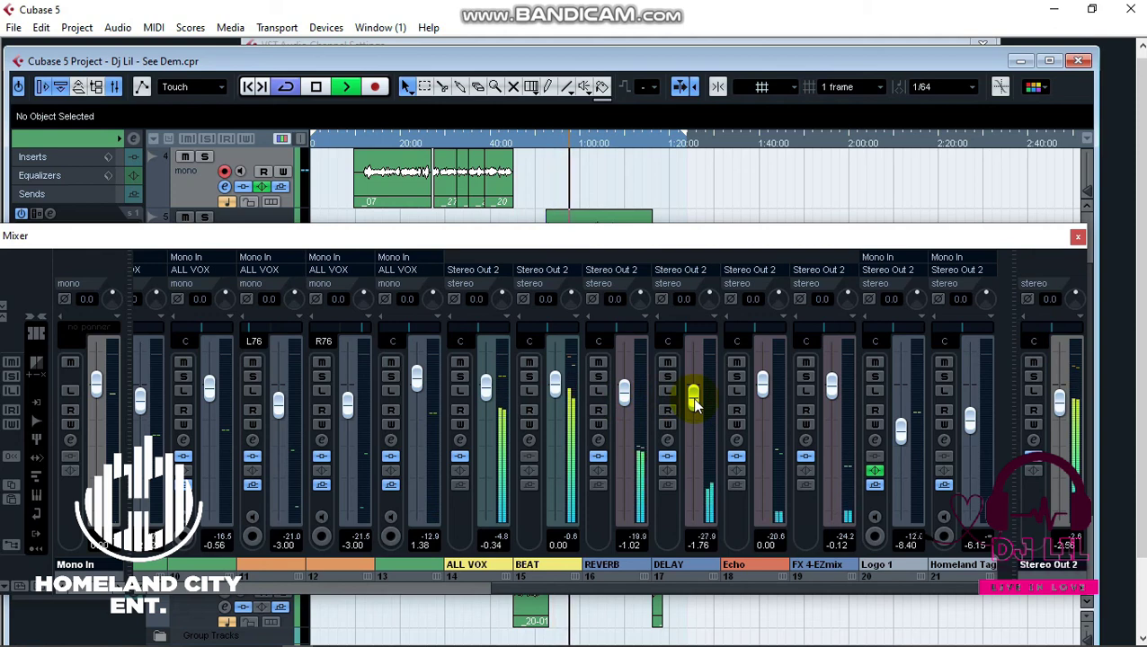
key(space)
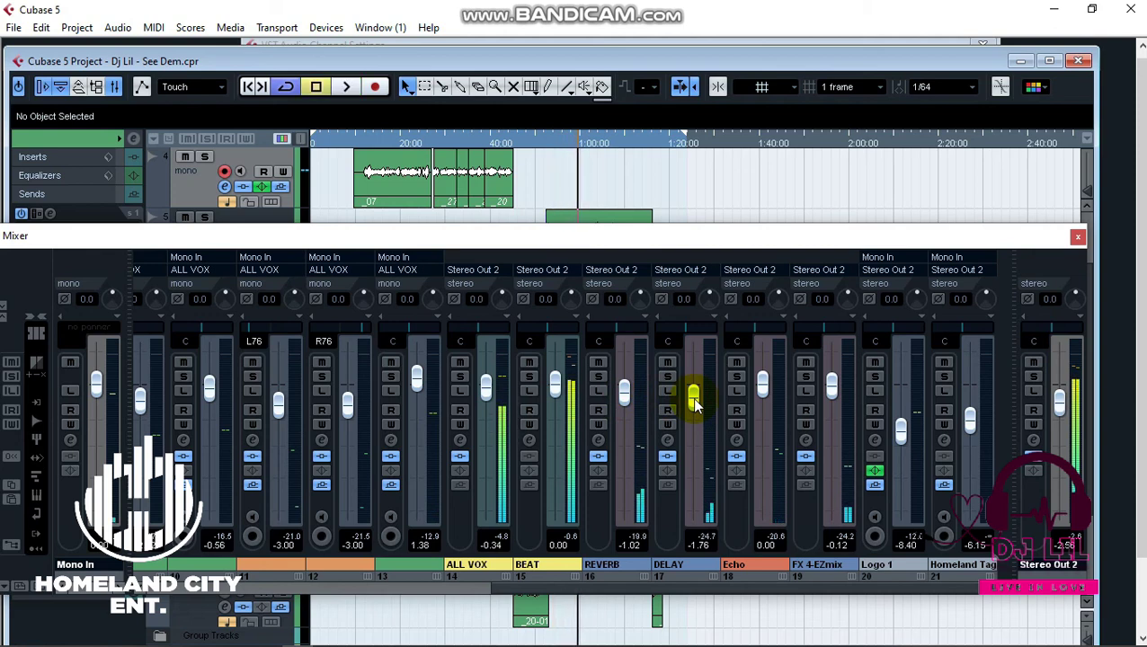